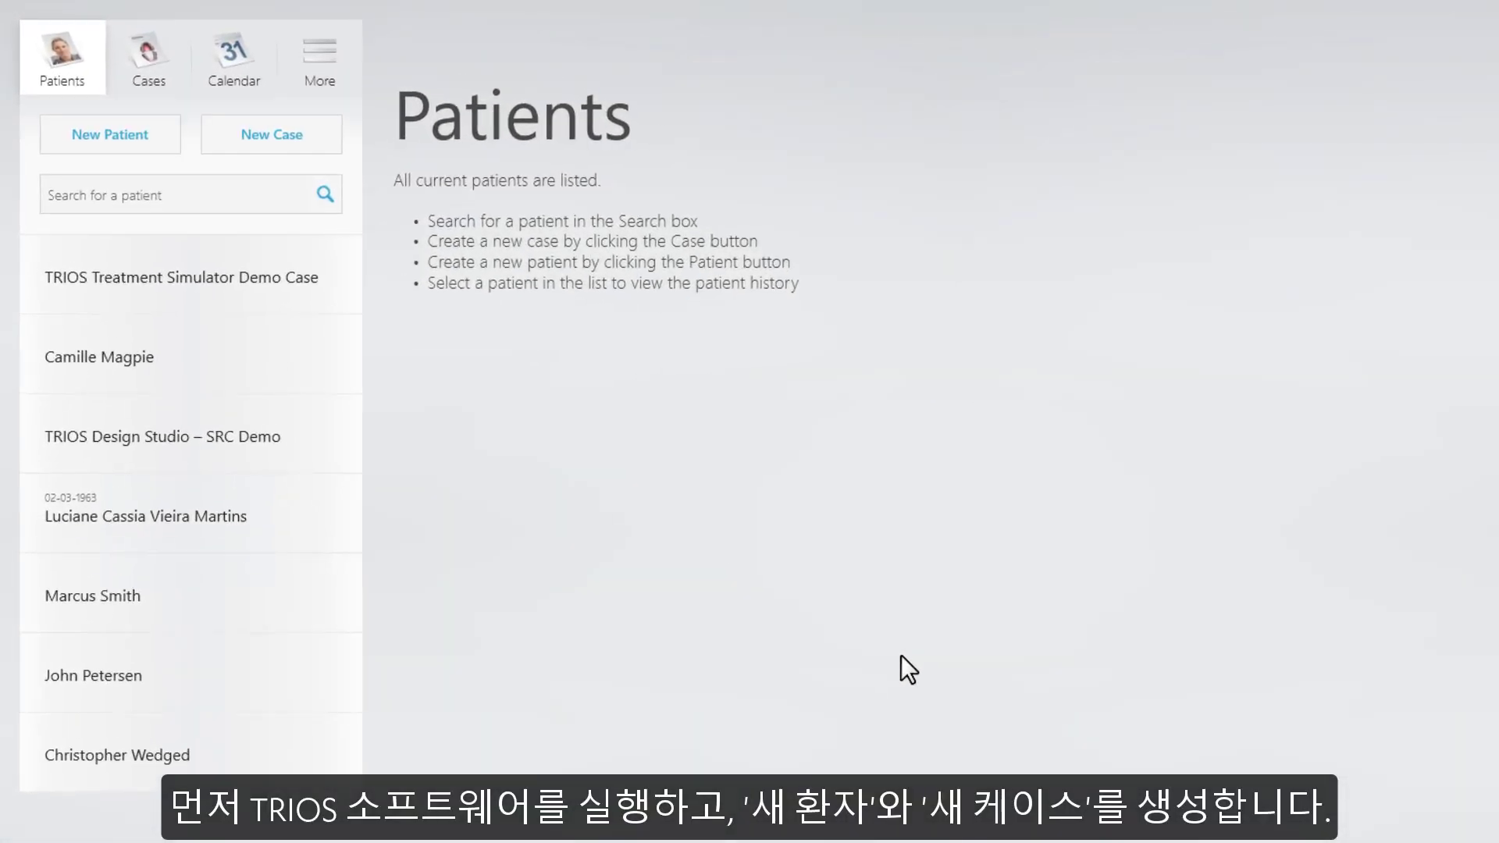
Add a new patient and enter the patient's first and last name
click(151, 142)
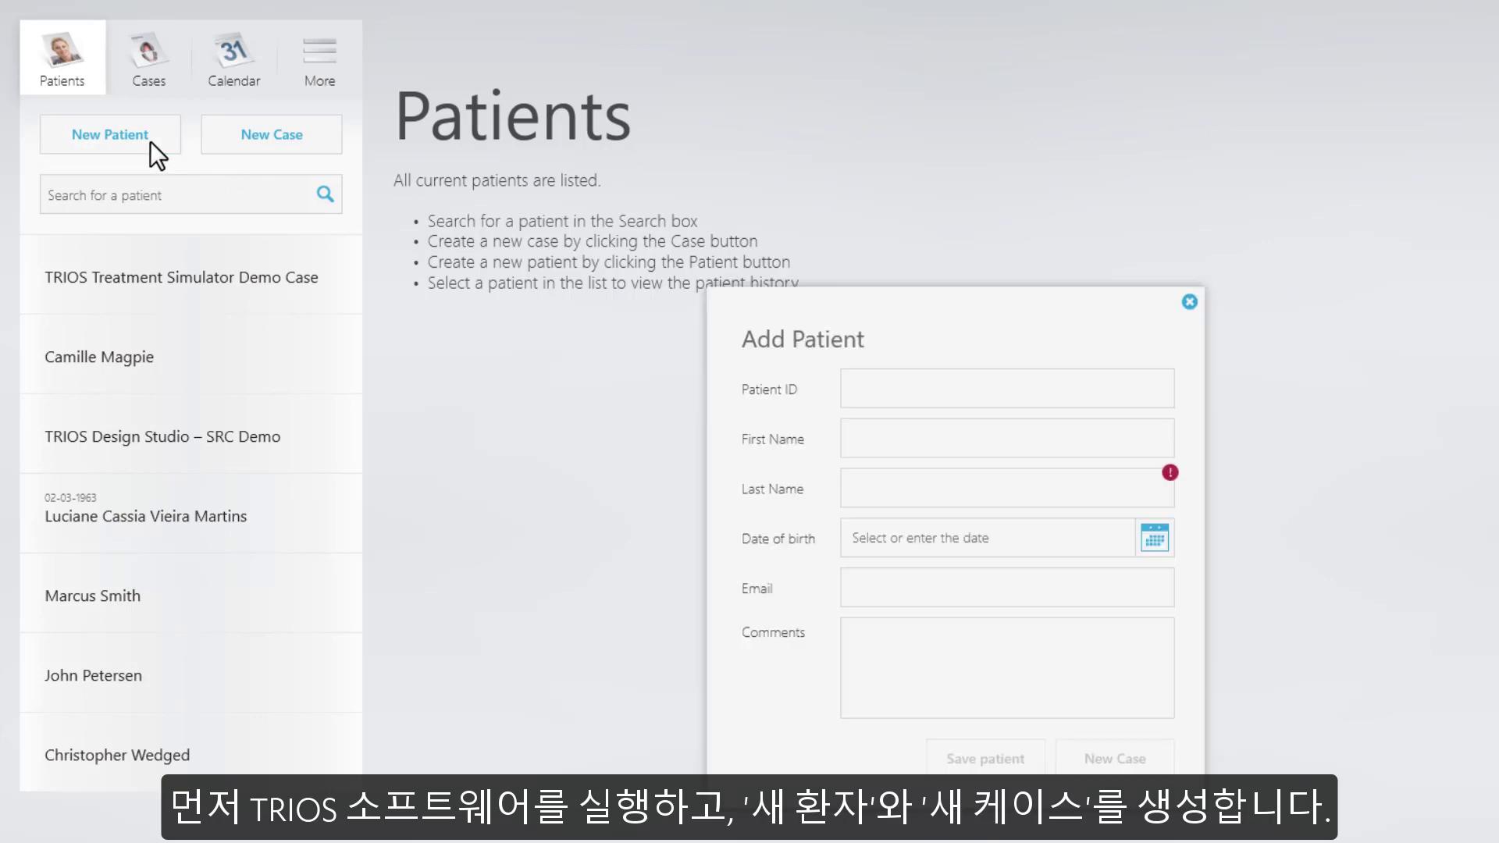
text(Jane)
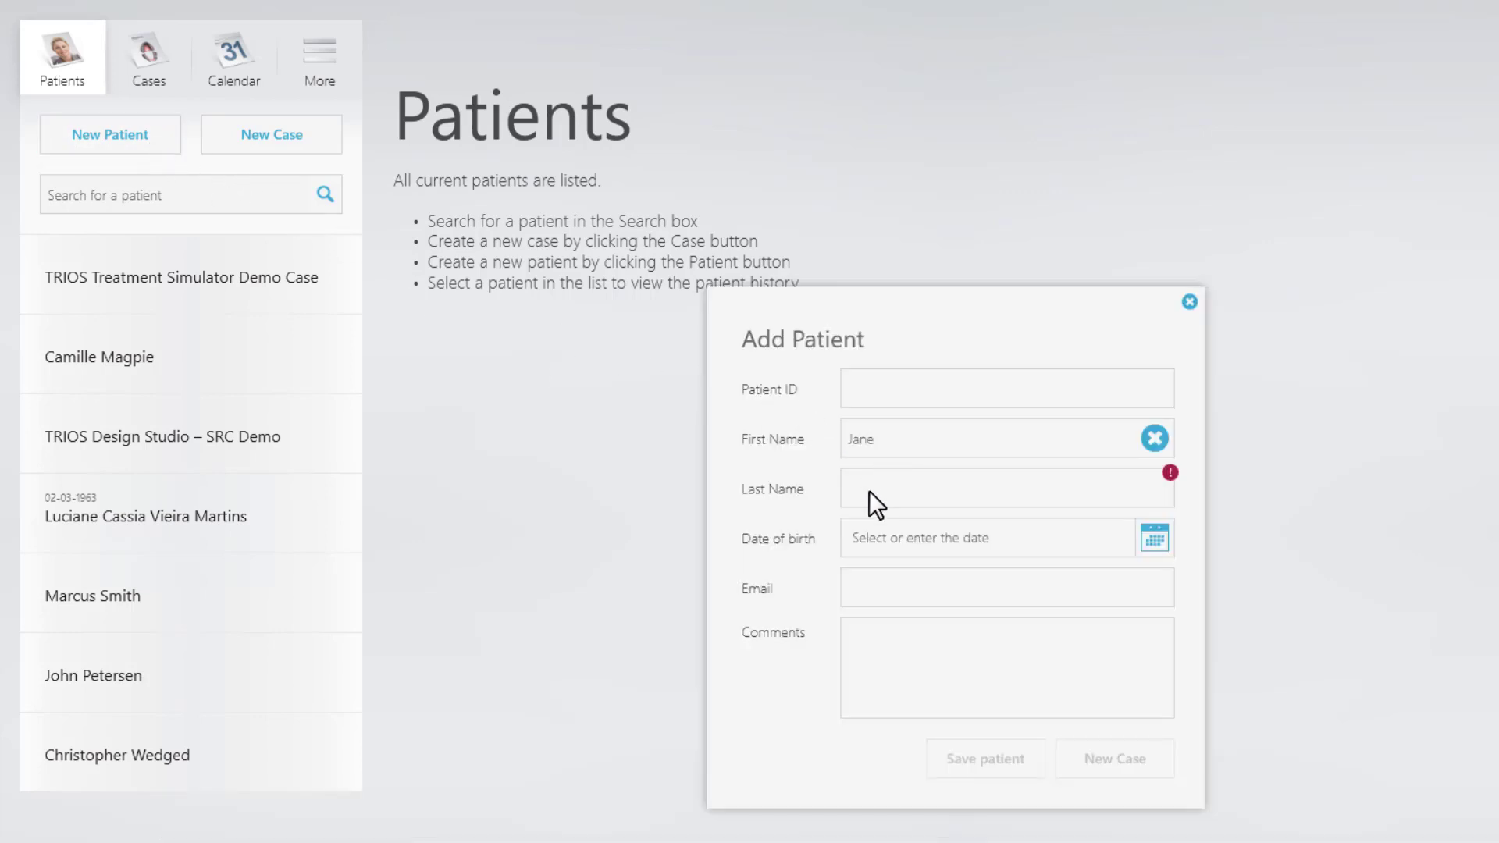
click(868, 490)
text(Doe)
Pick the patient's birth date from the calendar and create a new case
click(1147, 540)
click(1063, 679)
click(968, 755)
click(1014, 774)
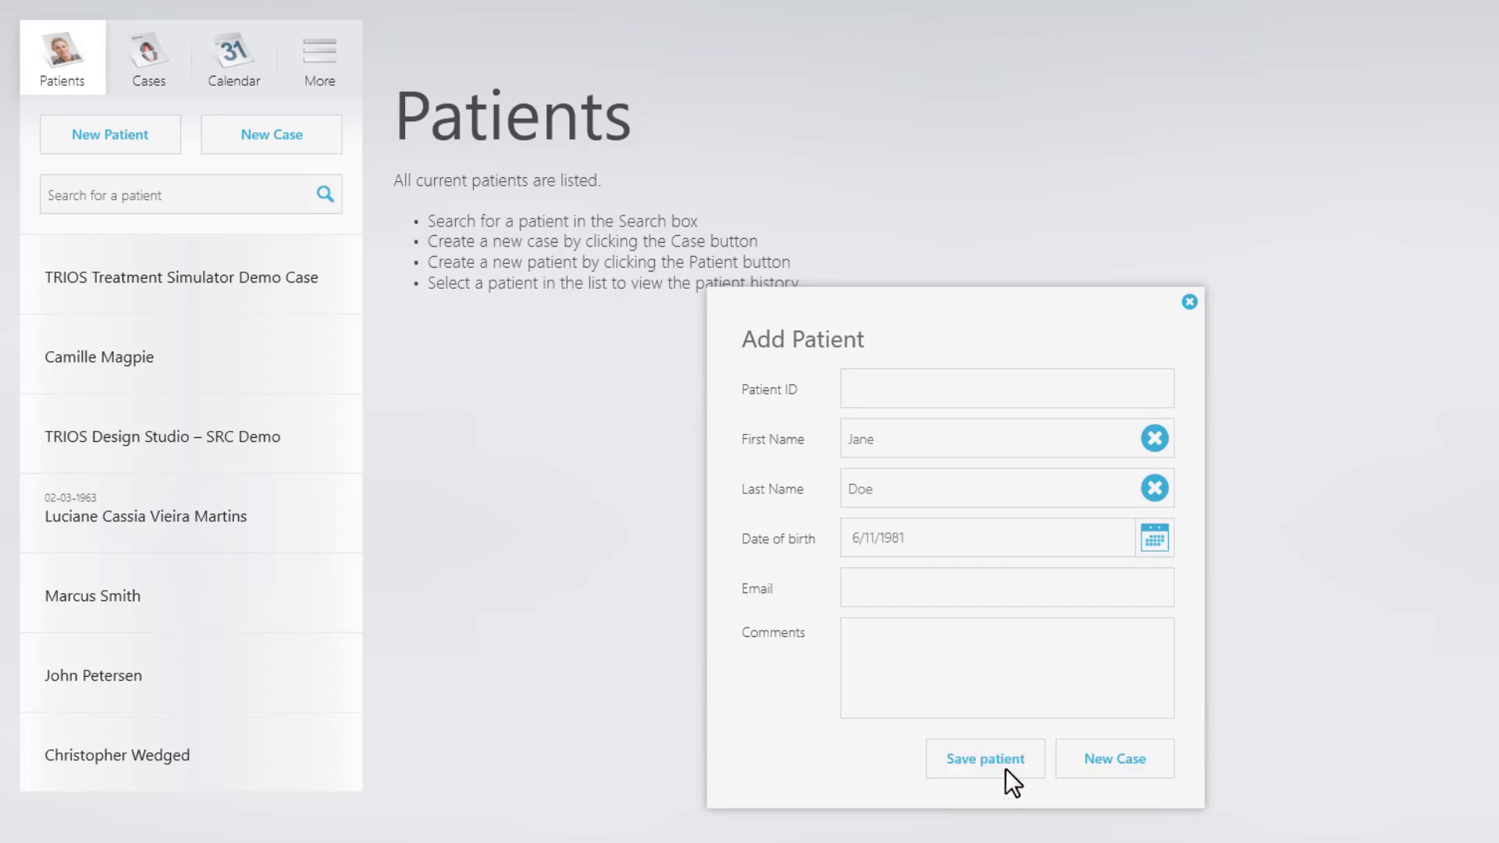
click(1130, 769)
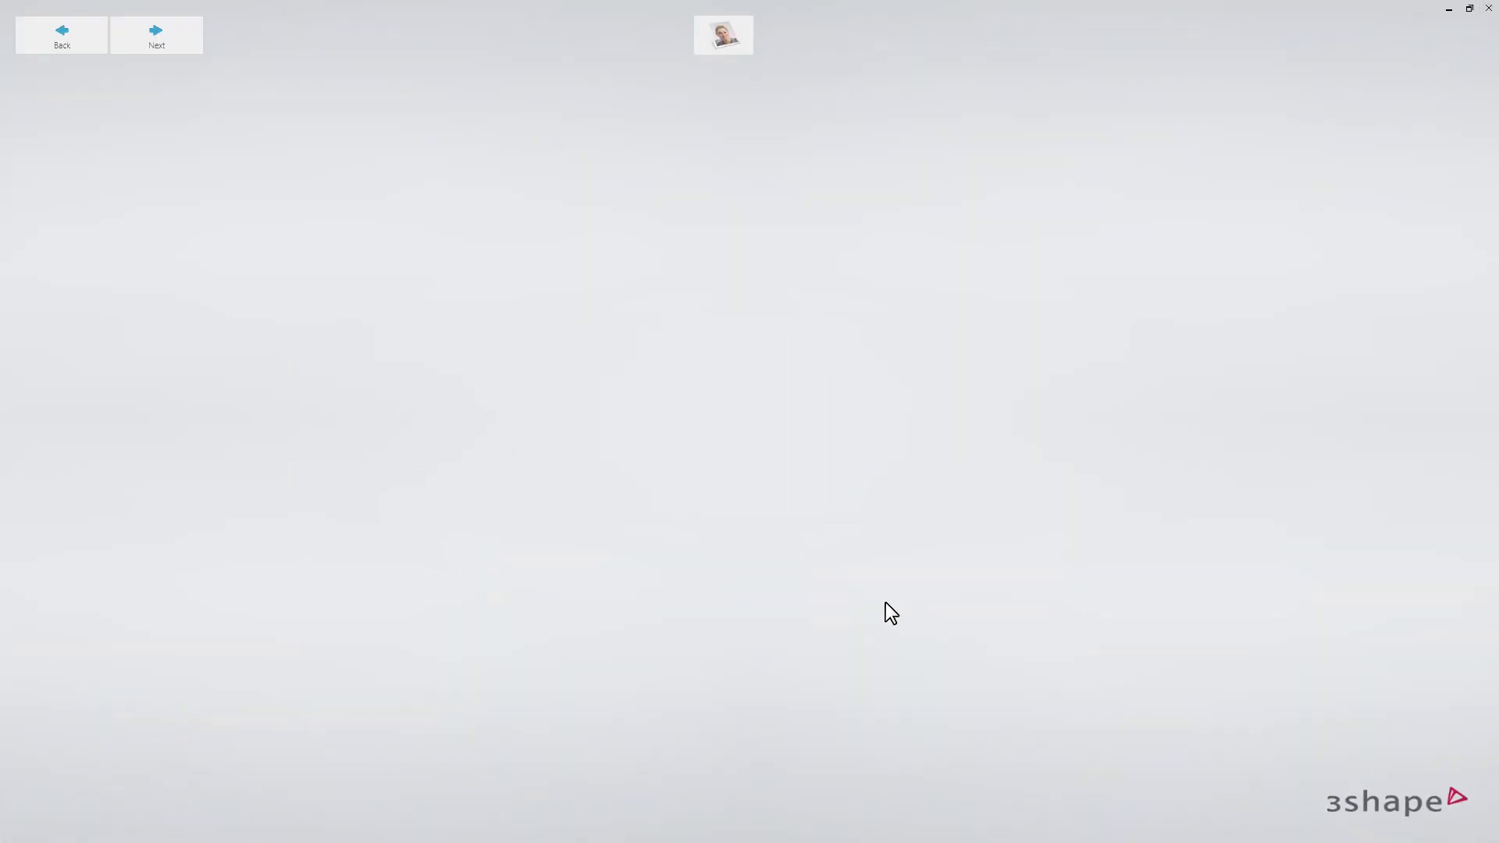
Send the case to the dental lab, due 18 March 2020 13:00, as a Smile design order
click(781, 399)
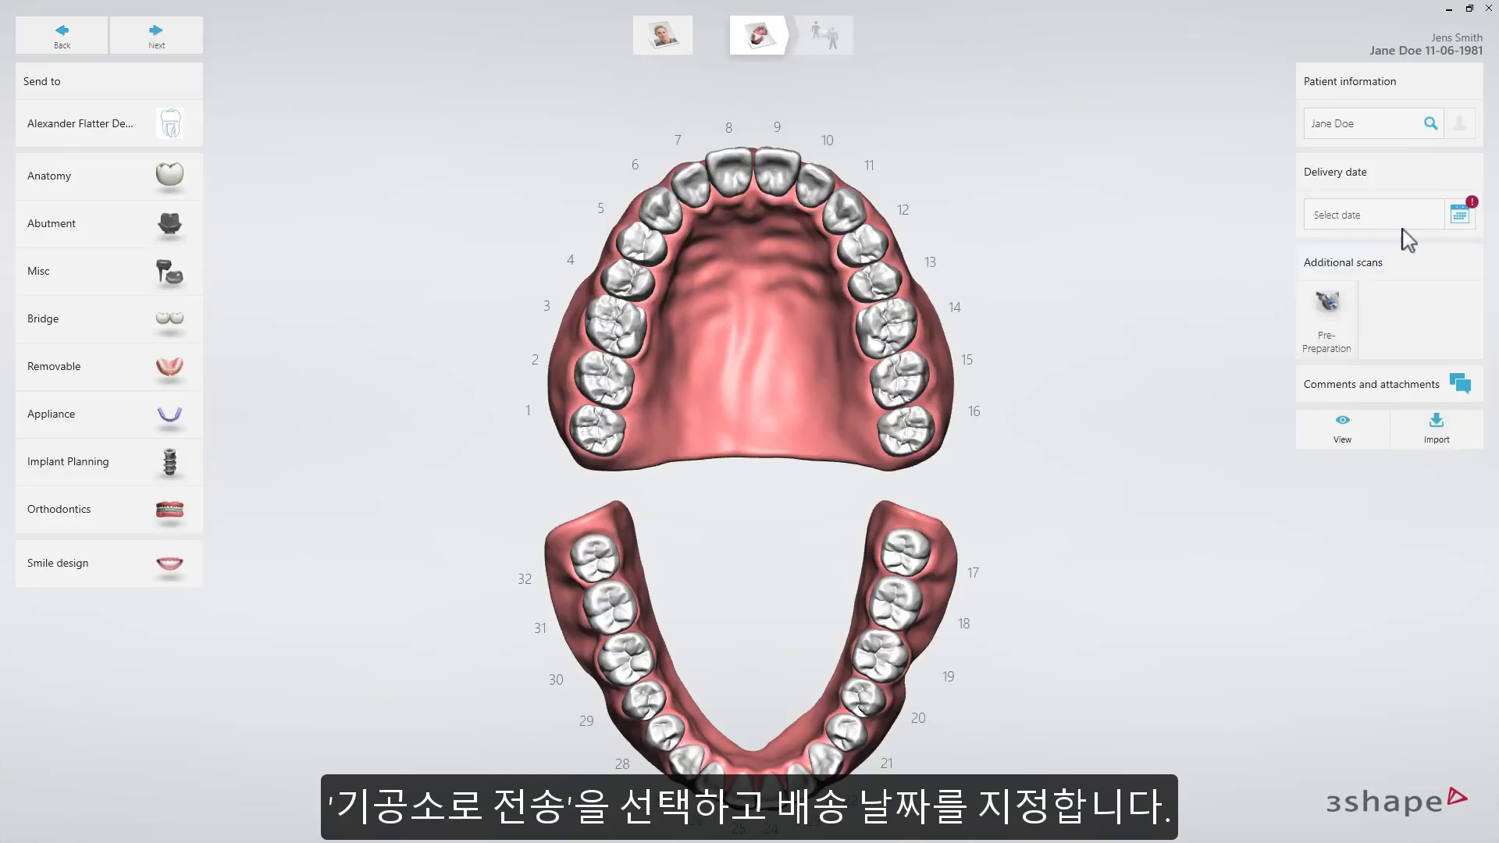
click(1458, 215)
click(857, 274)
click(749, 444)
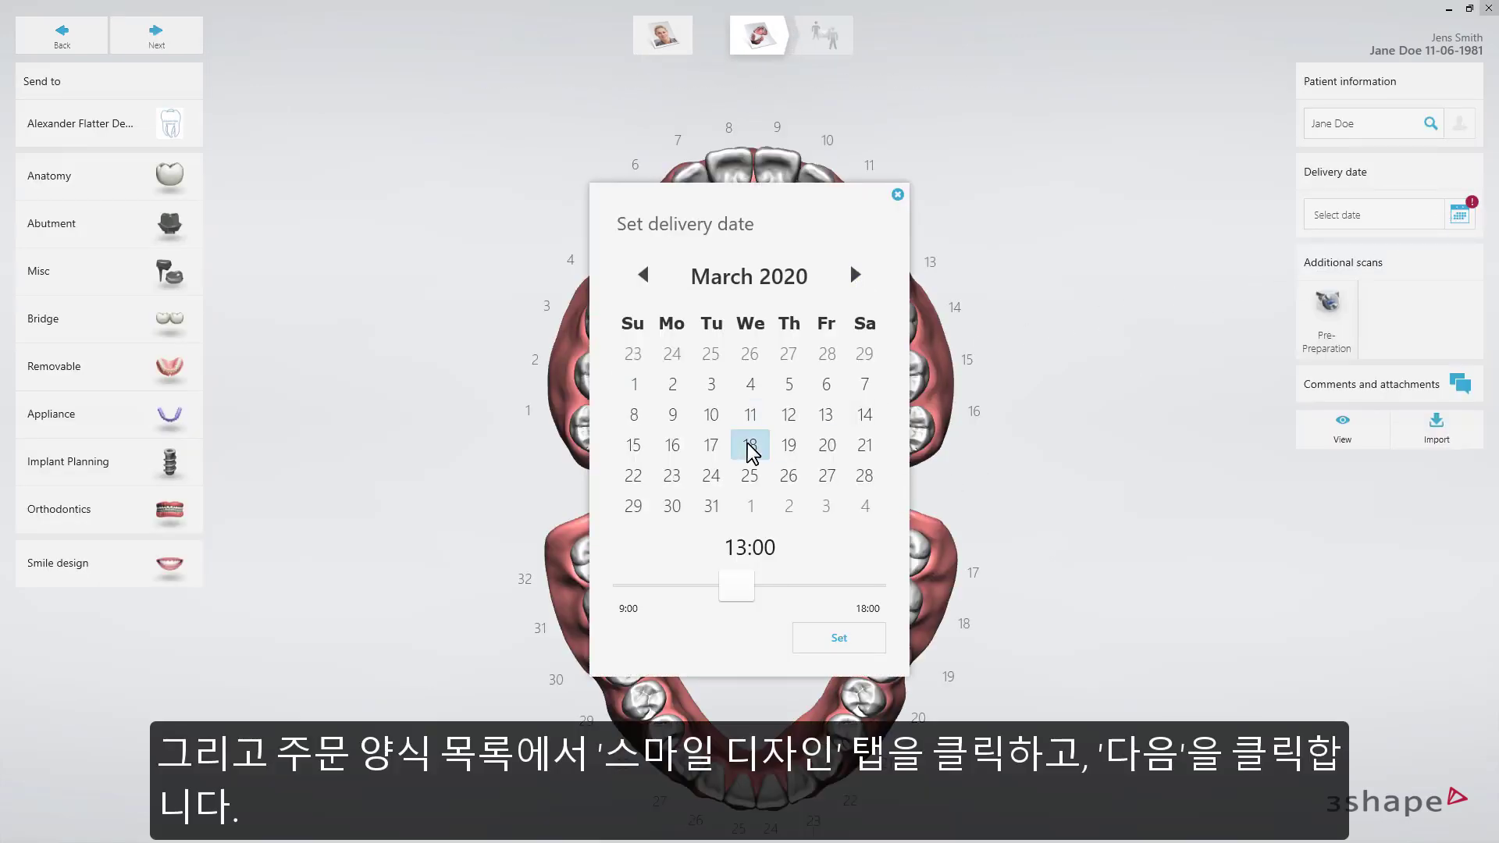
click(818, 638)
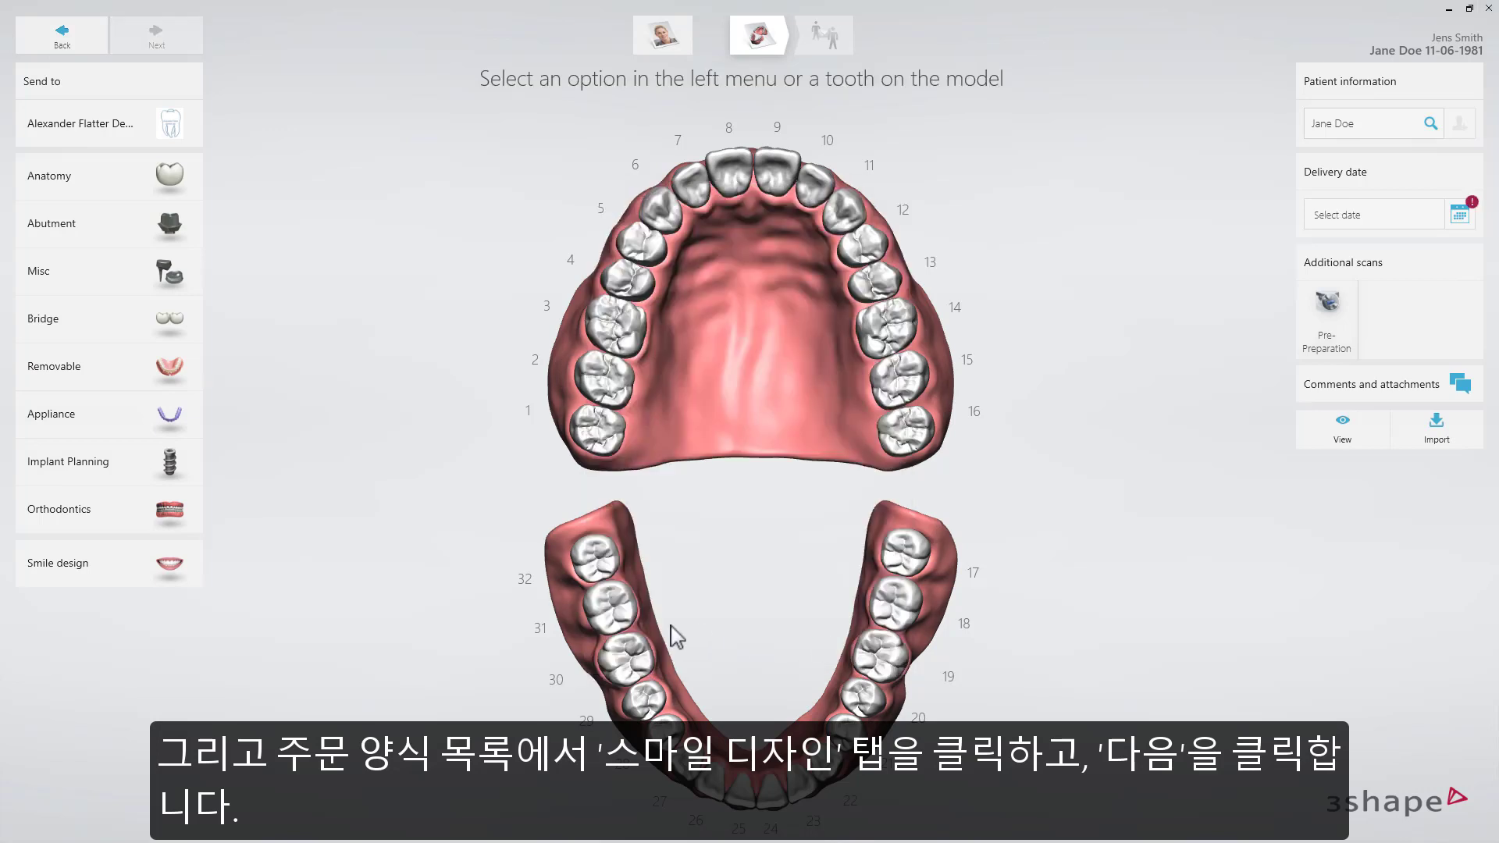
click(143, 580)
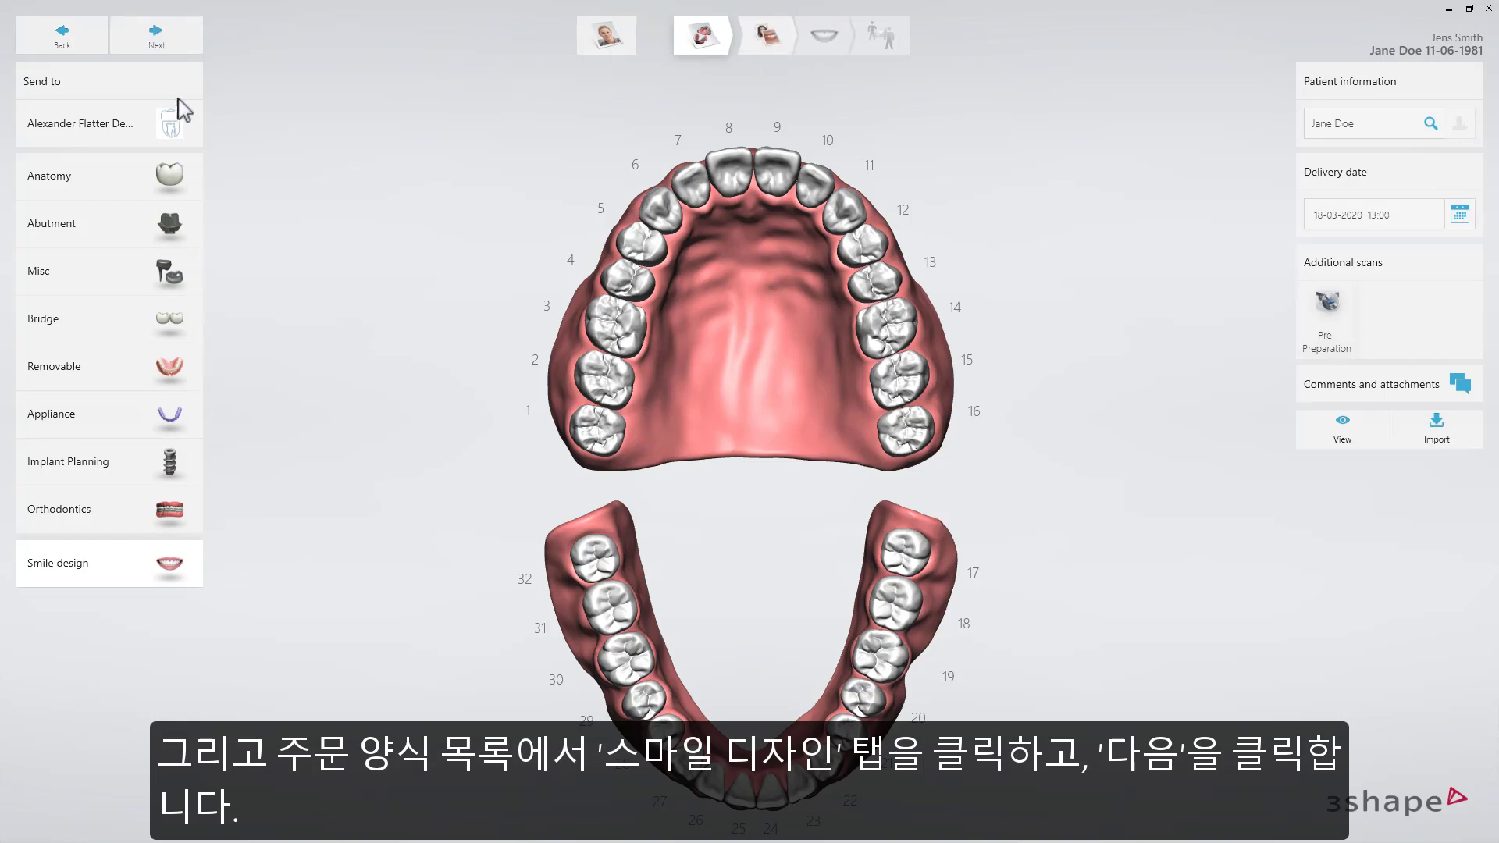
click(173, 49)
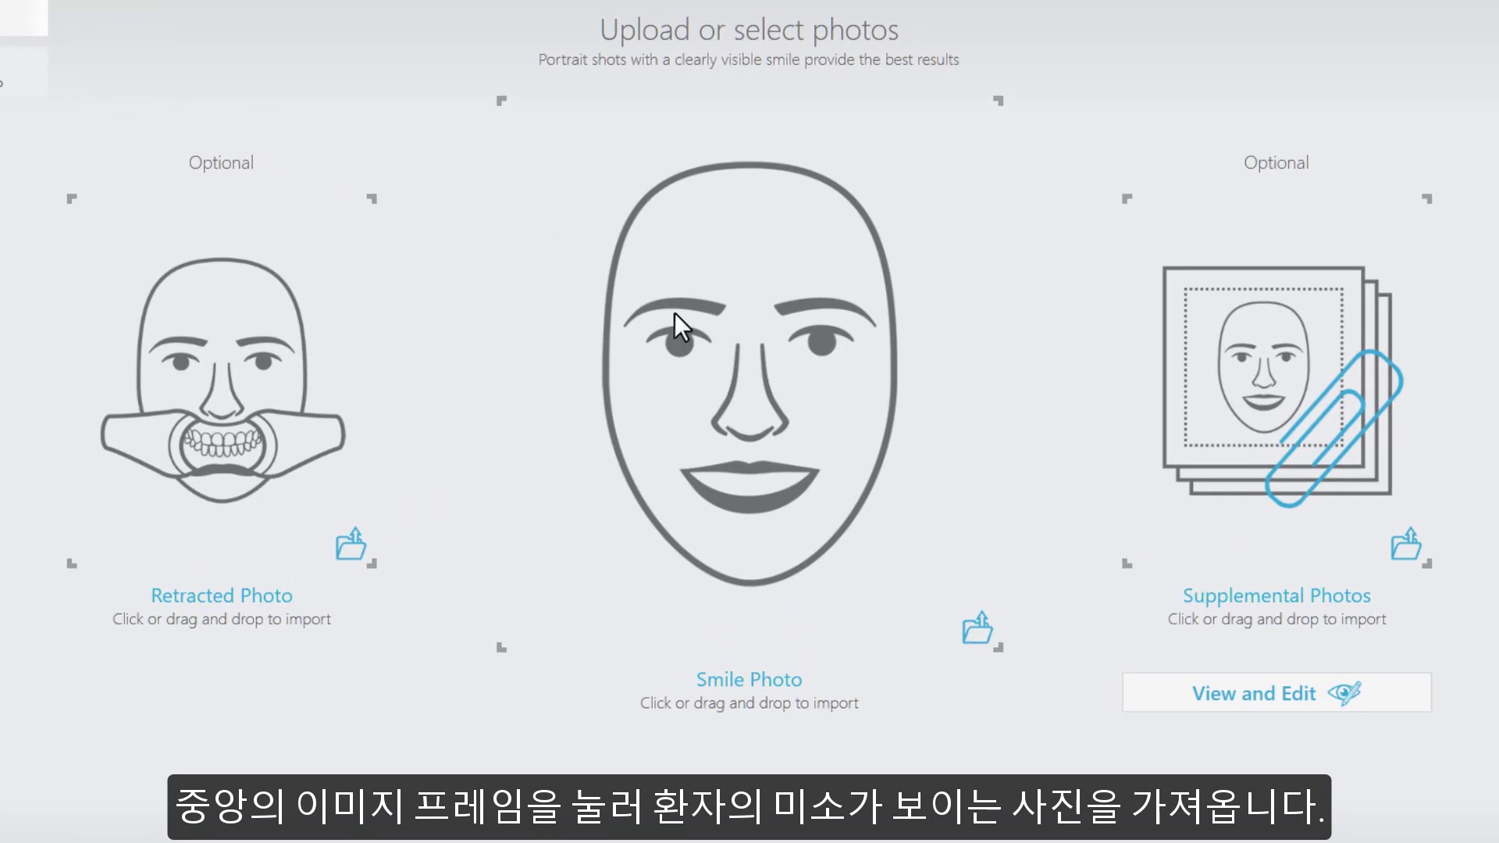
Import 3shape_4454 into the Smile Photo slot
click(750, 371)
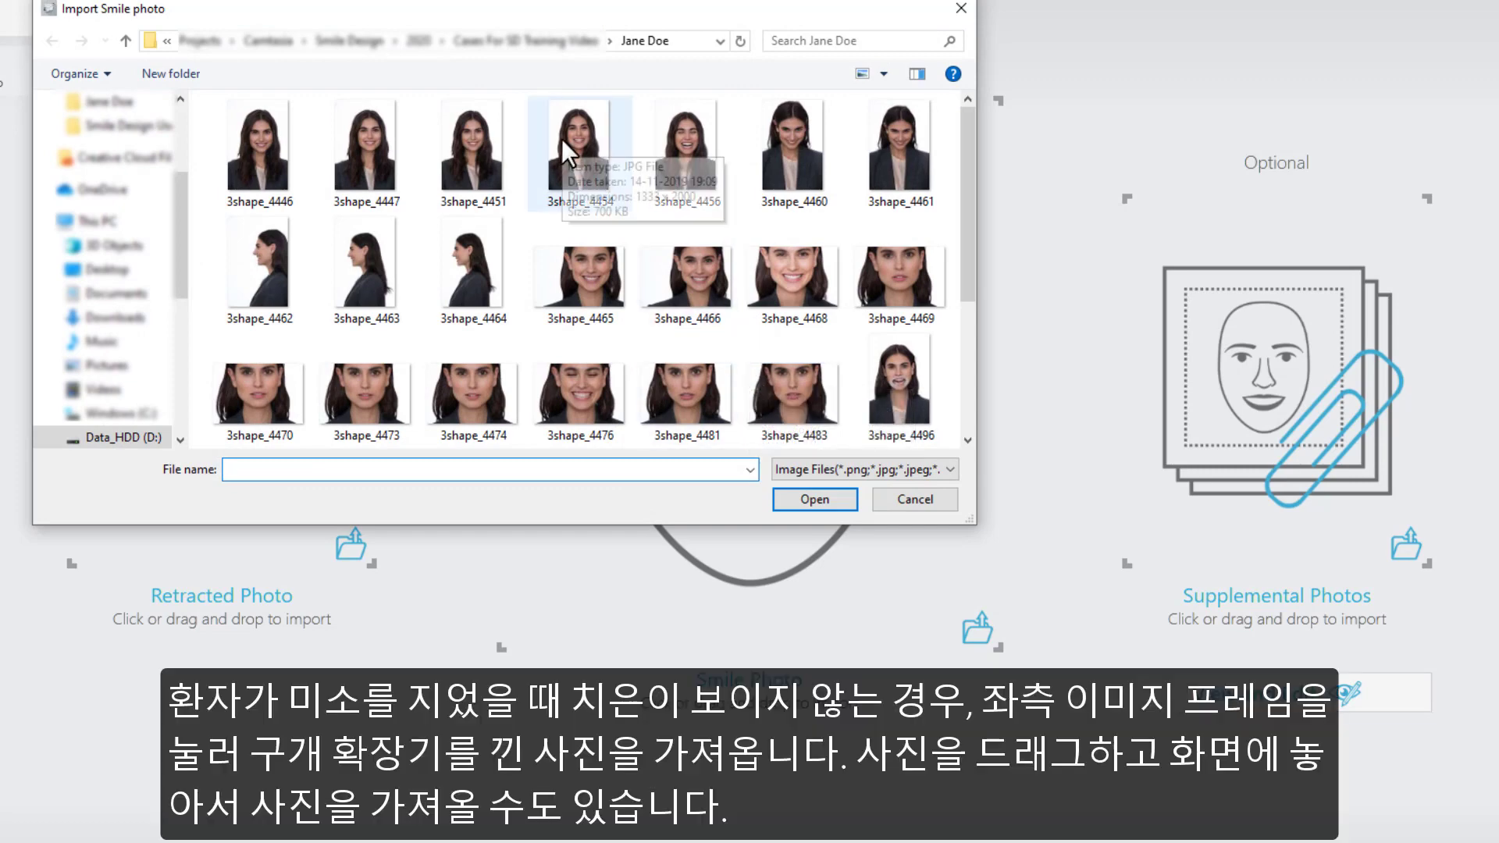
click(561, 139)
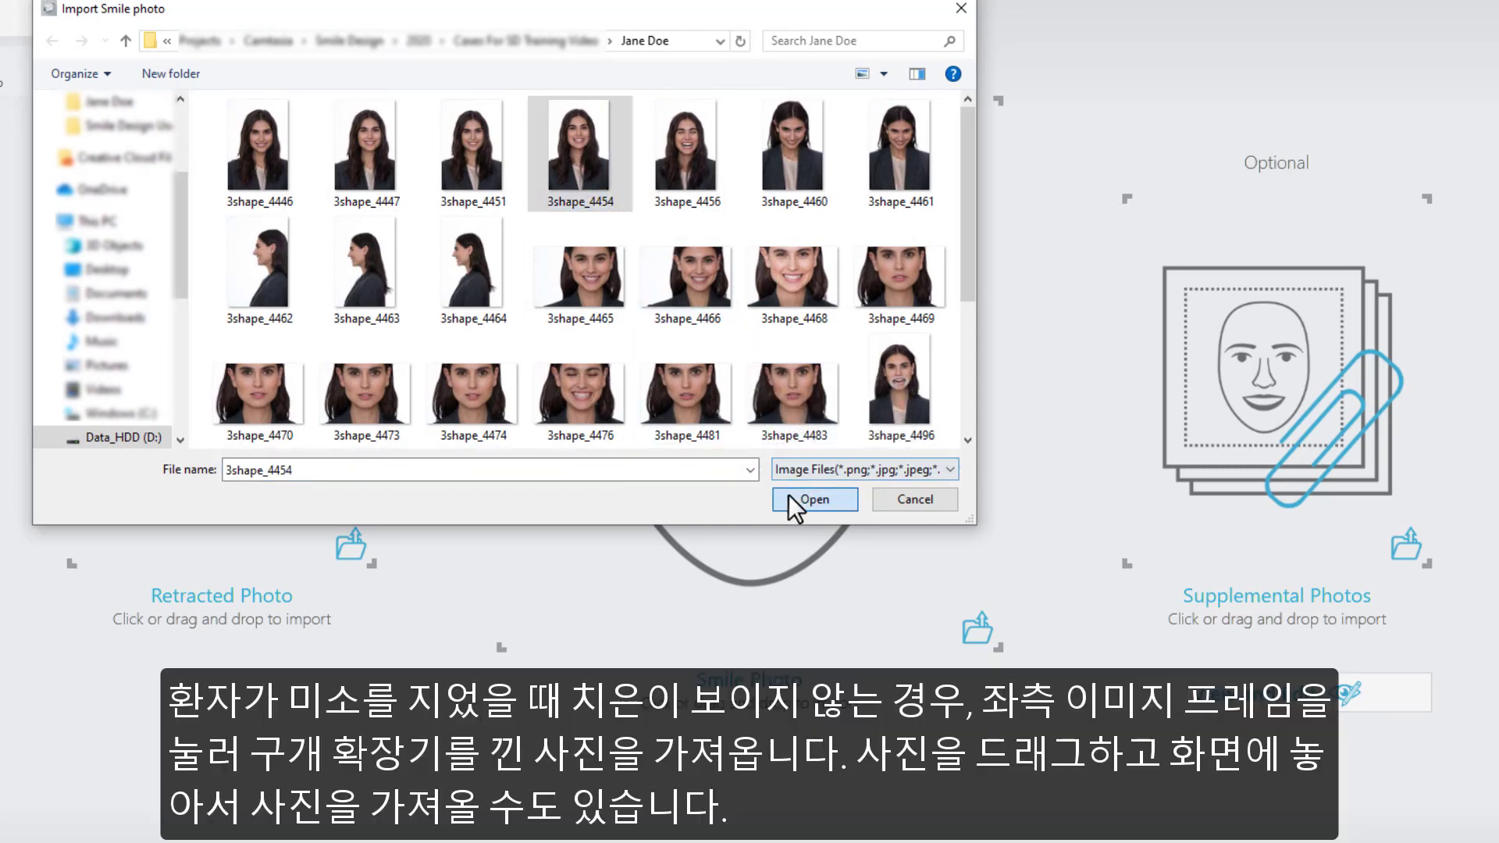
click(814, 498)
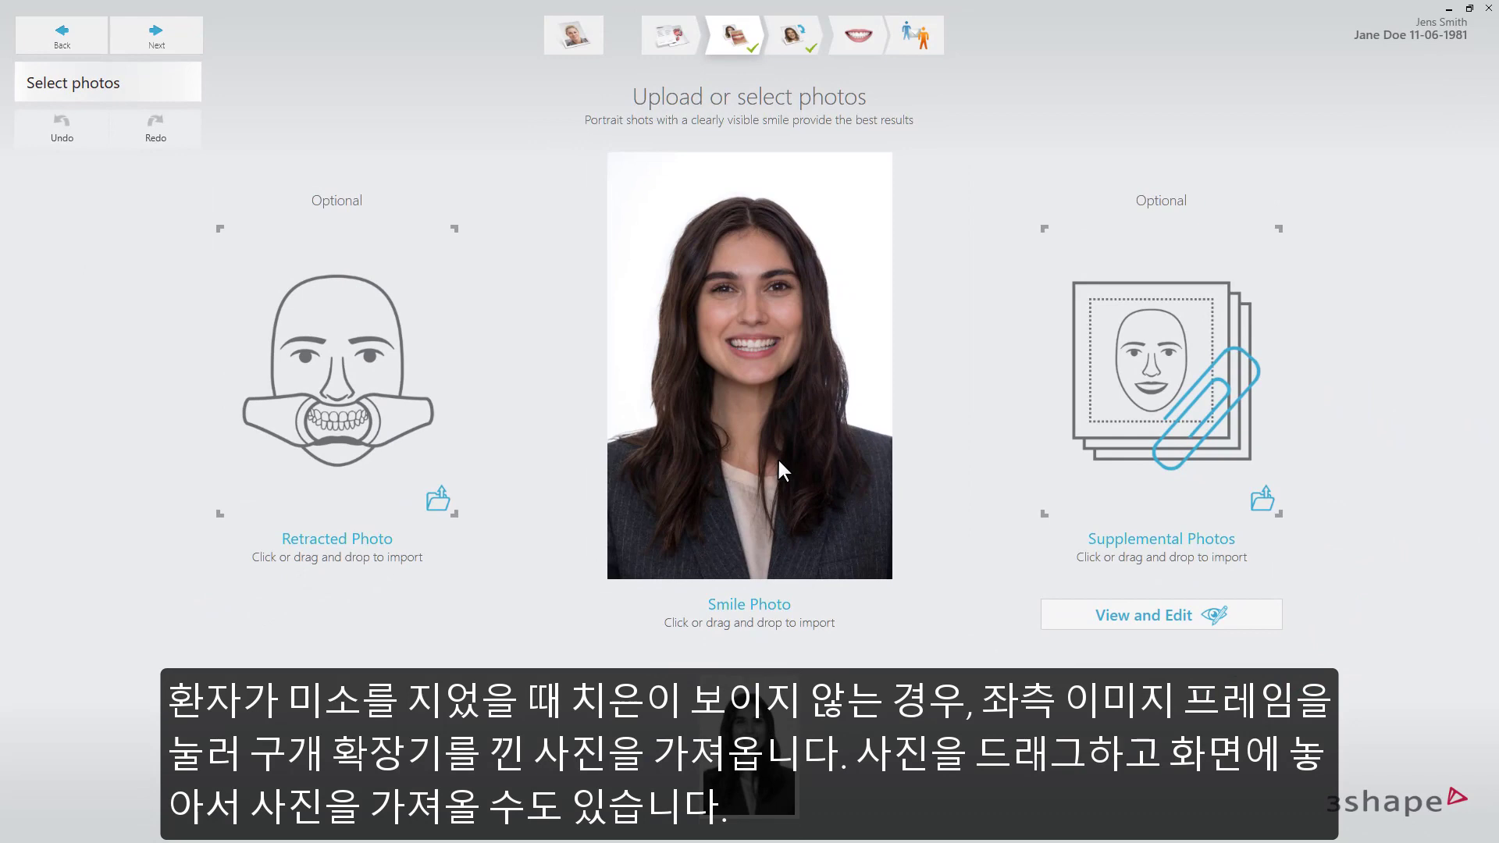
key(super)
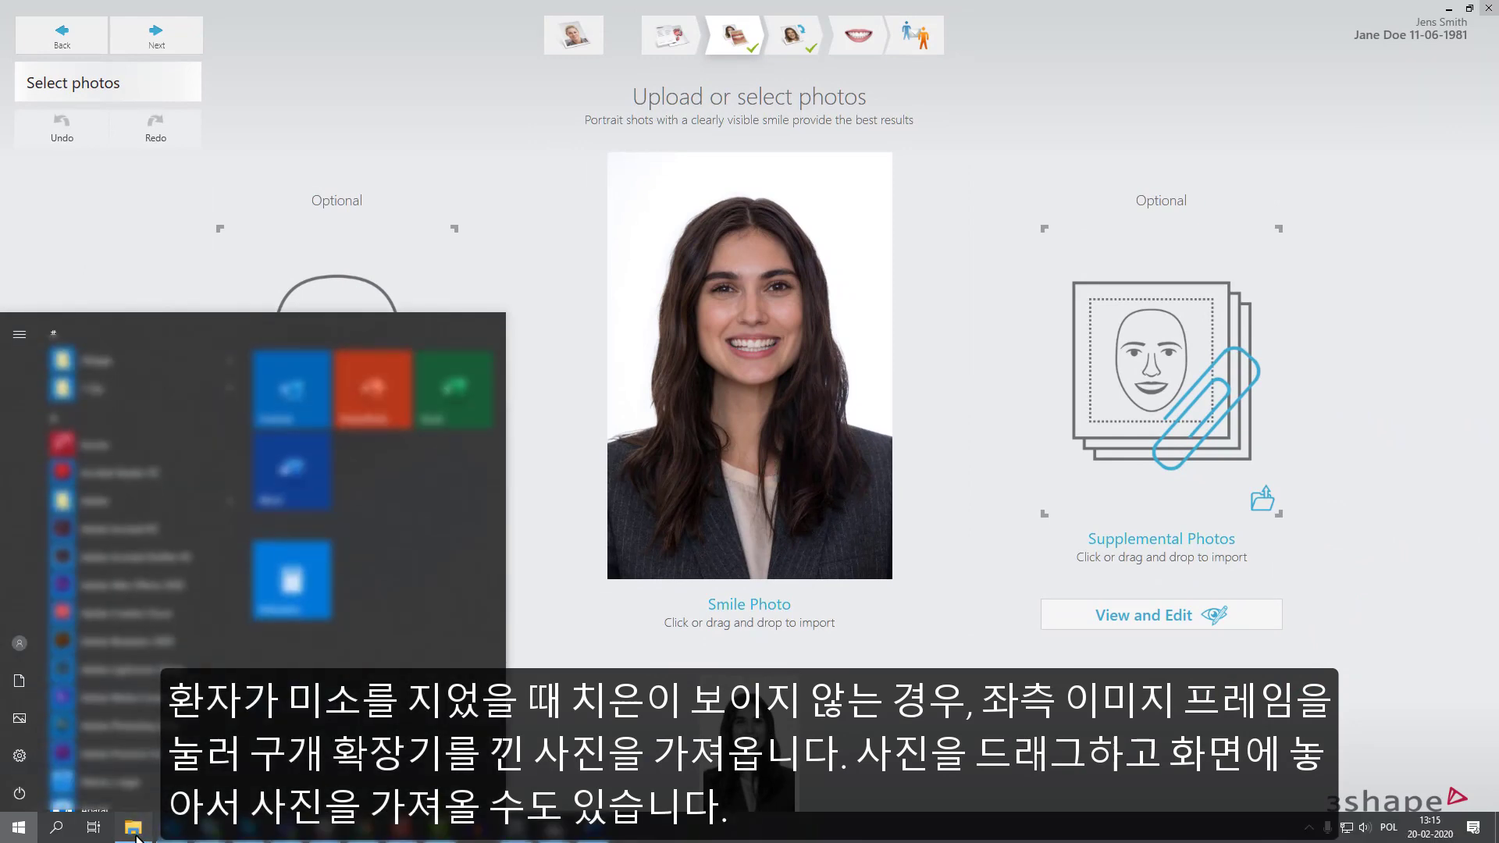
Drag 3shape_4523 from the patient photo folder into the Retracted Photo slot, then minimize Explorer
click(315, 647)
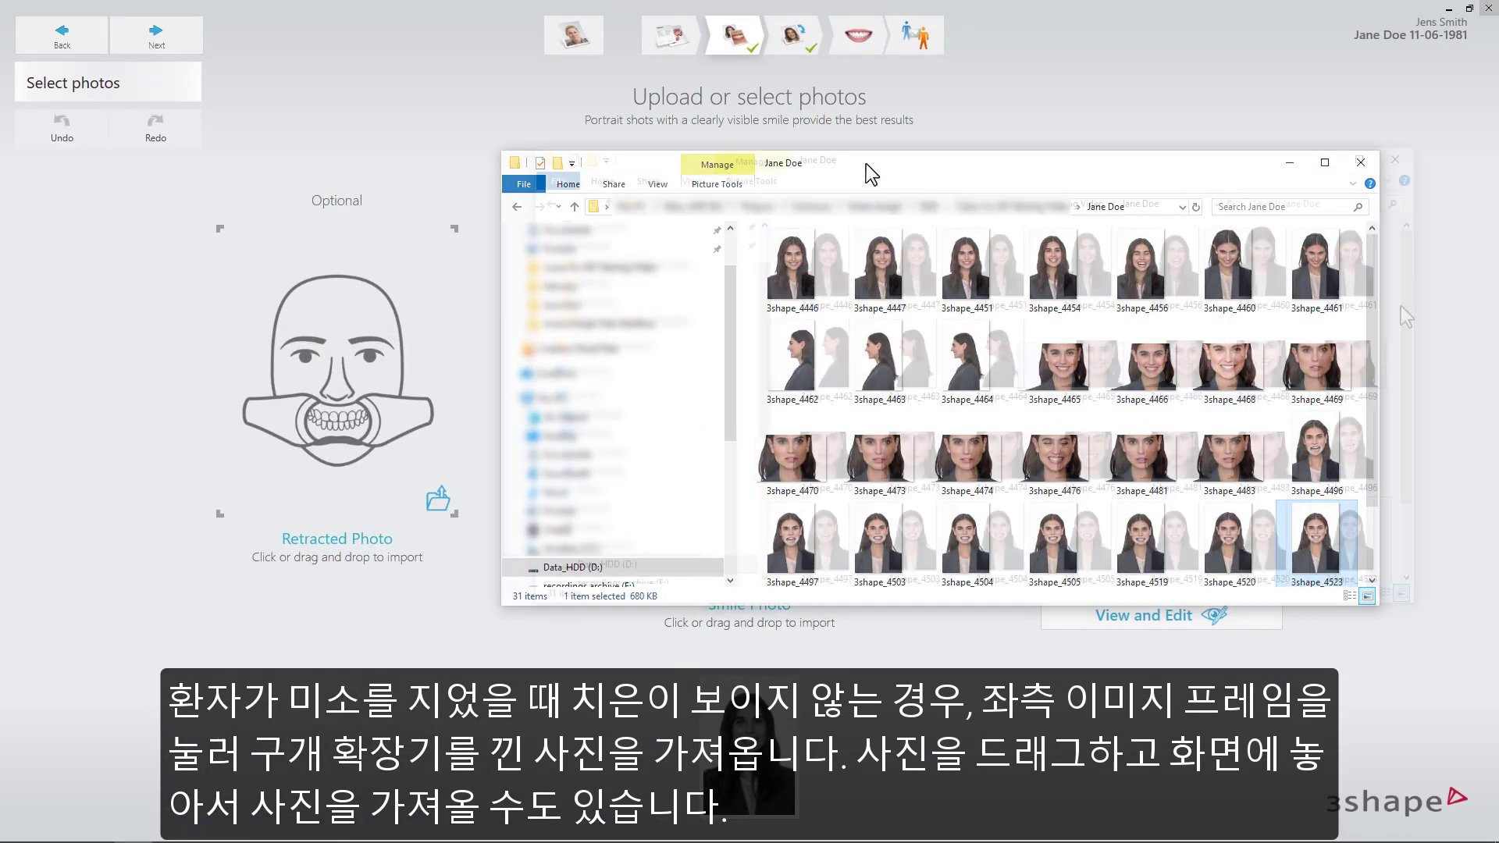
drag(865, 164, 899, 161)
scroll(1404, 373, down, 2)
drag(1354, 440, 347, 399)
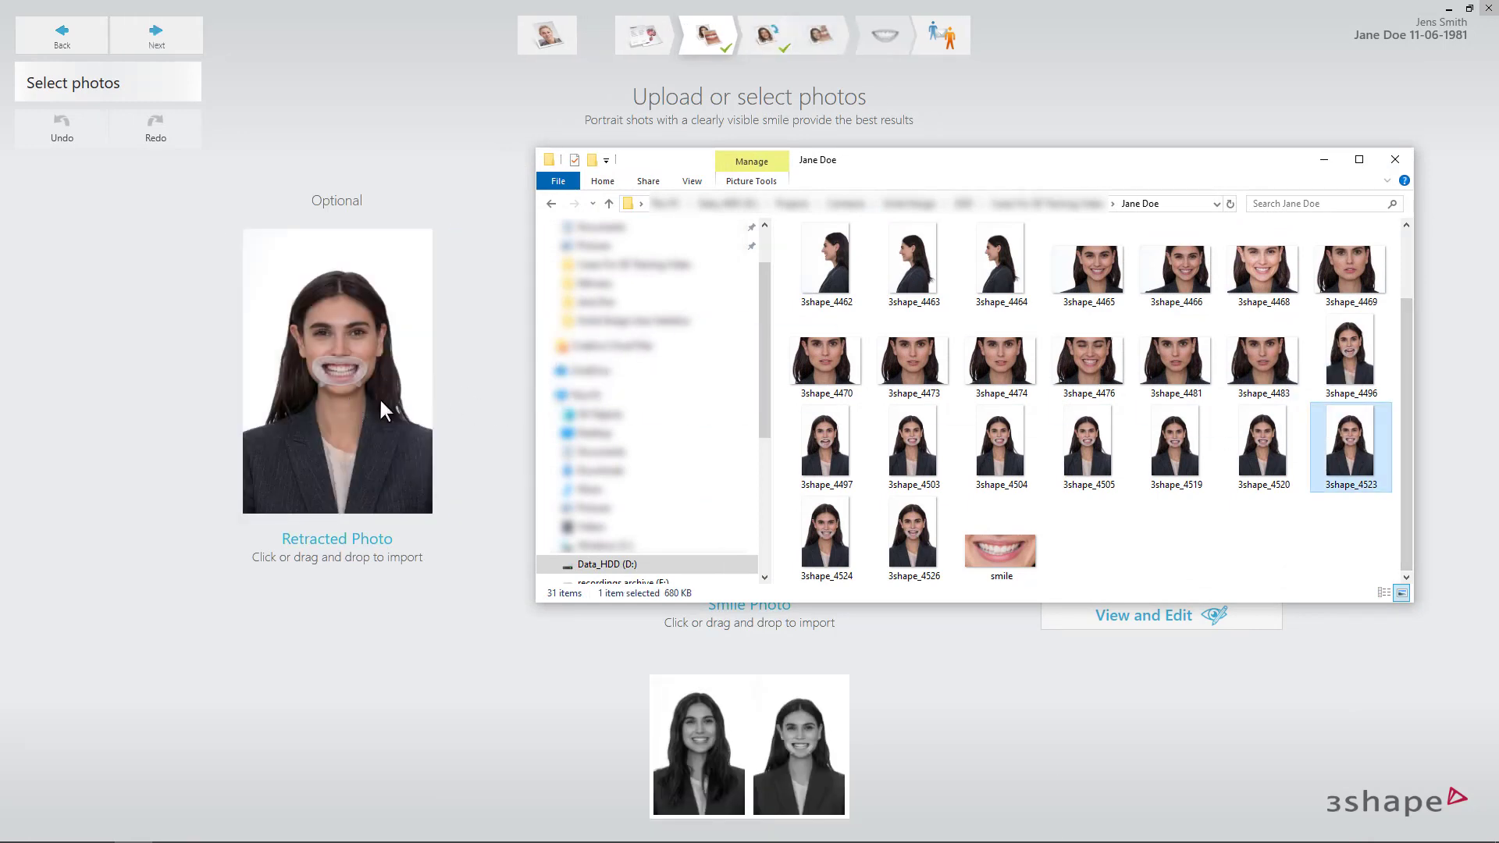
click(1327, 163)
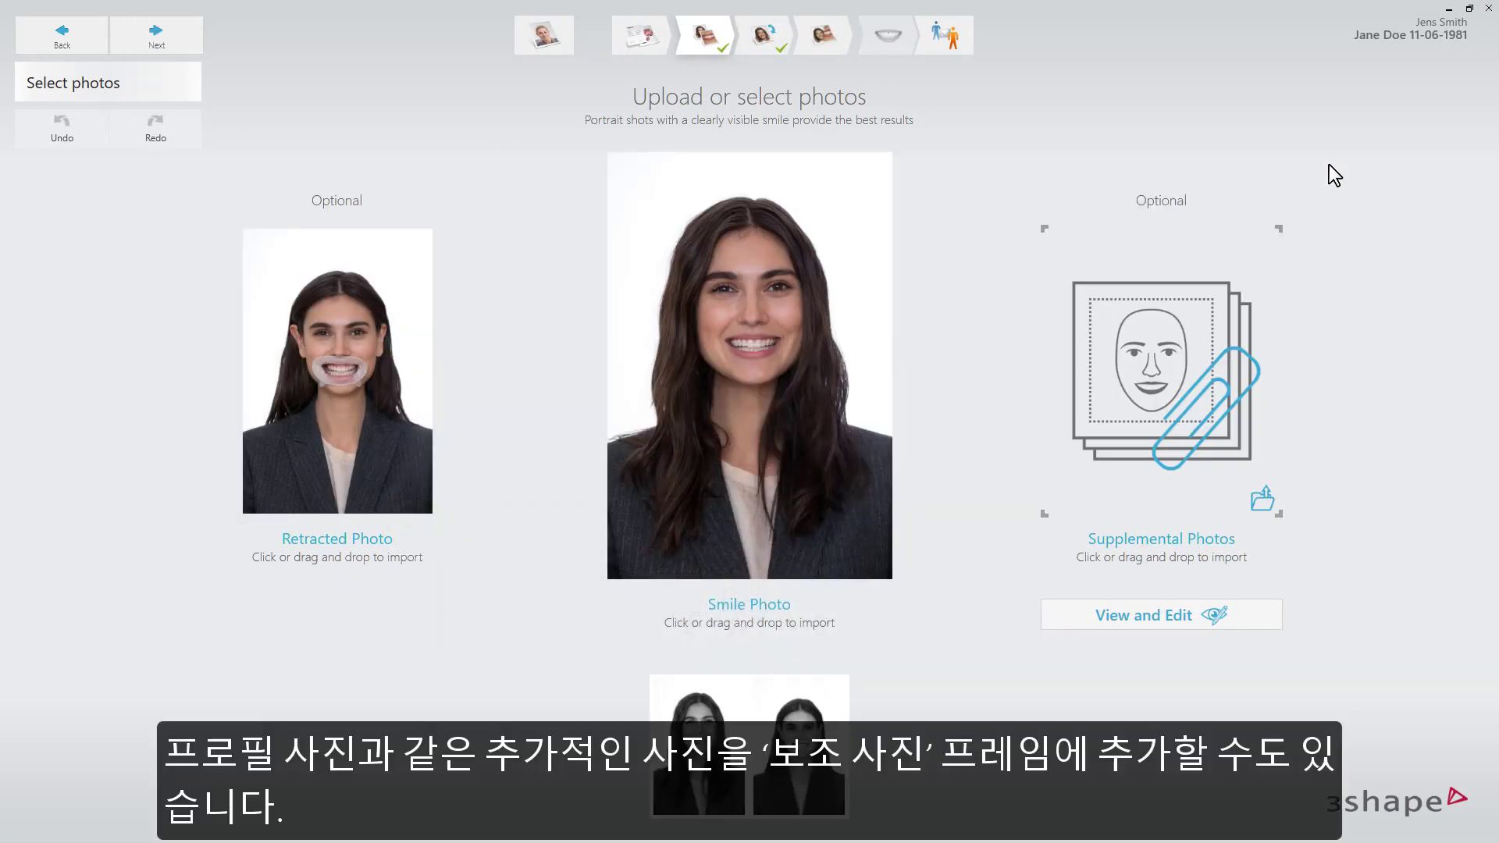
Import 3shape_4460, 4463, 4483 and 4476 together as supplemental photos
click(1145, 345)
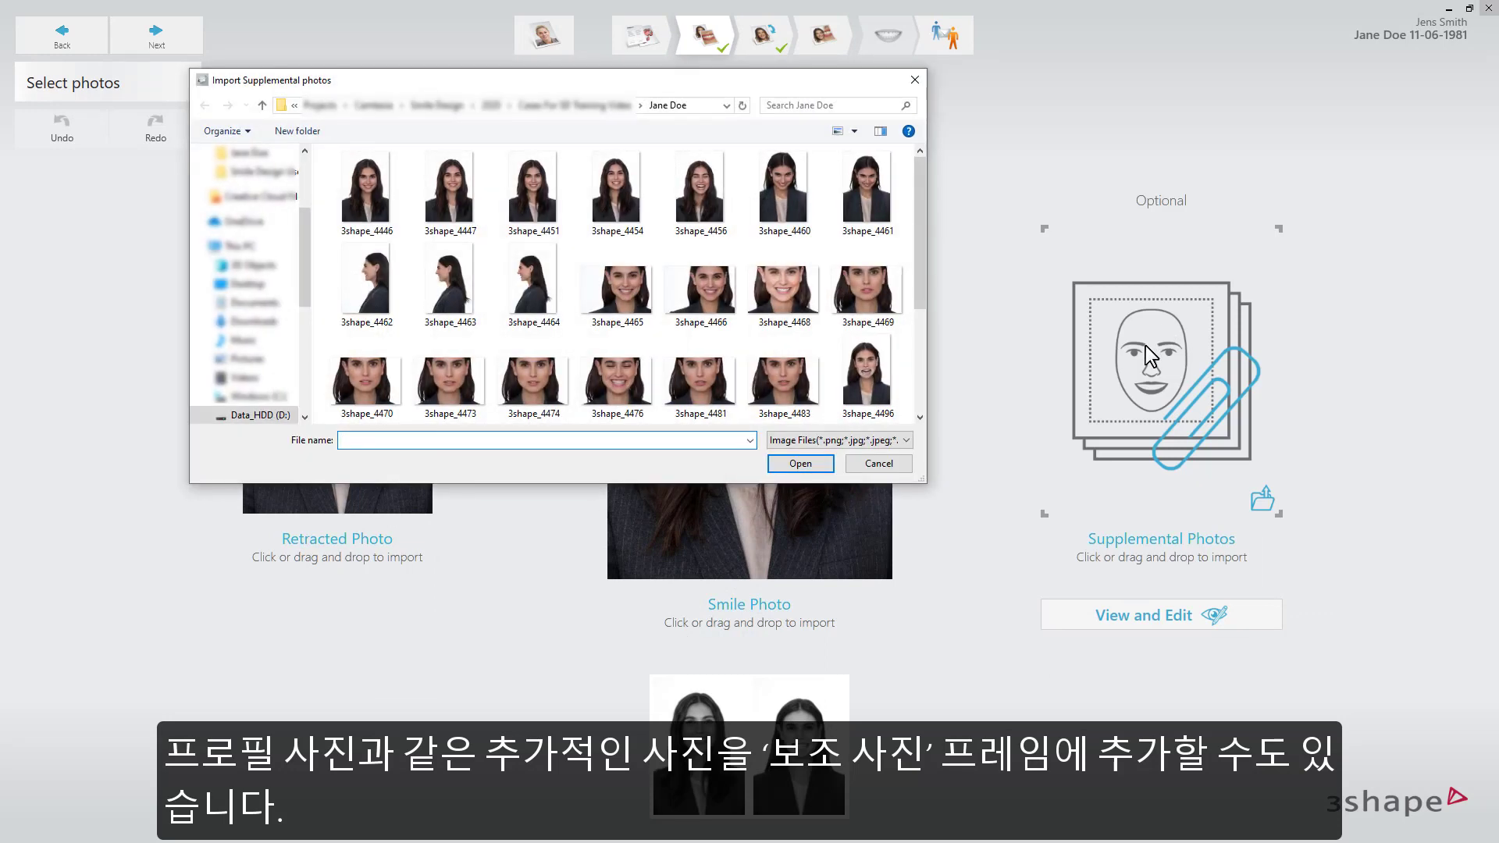
click(774, 194)
ctrl+click(457, 284)
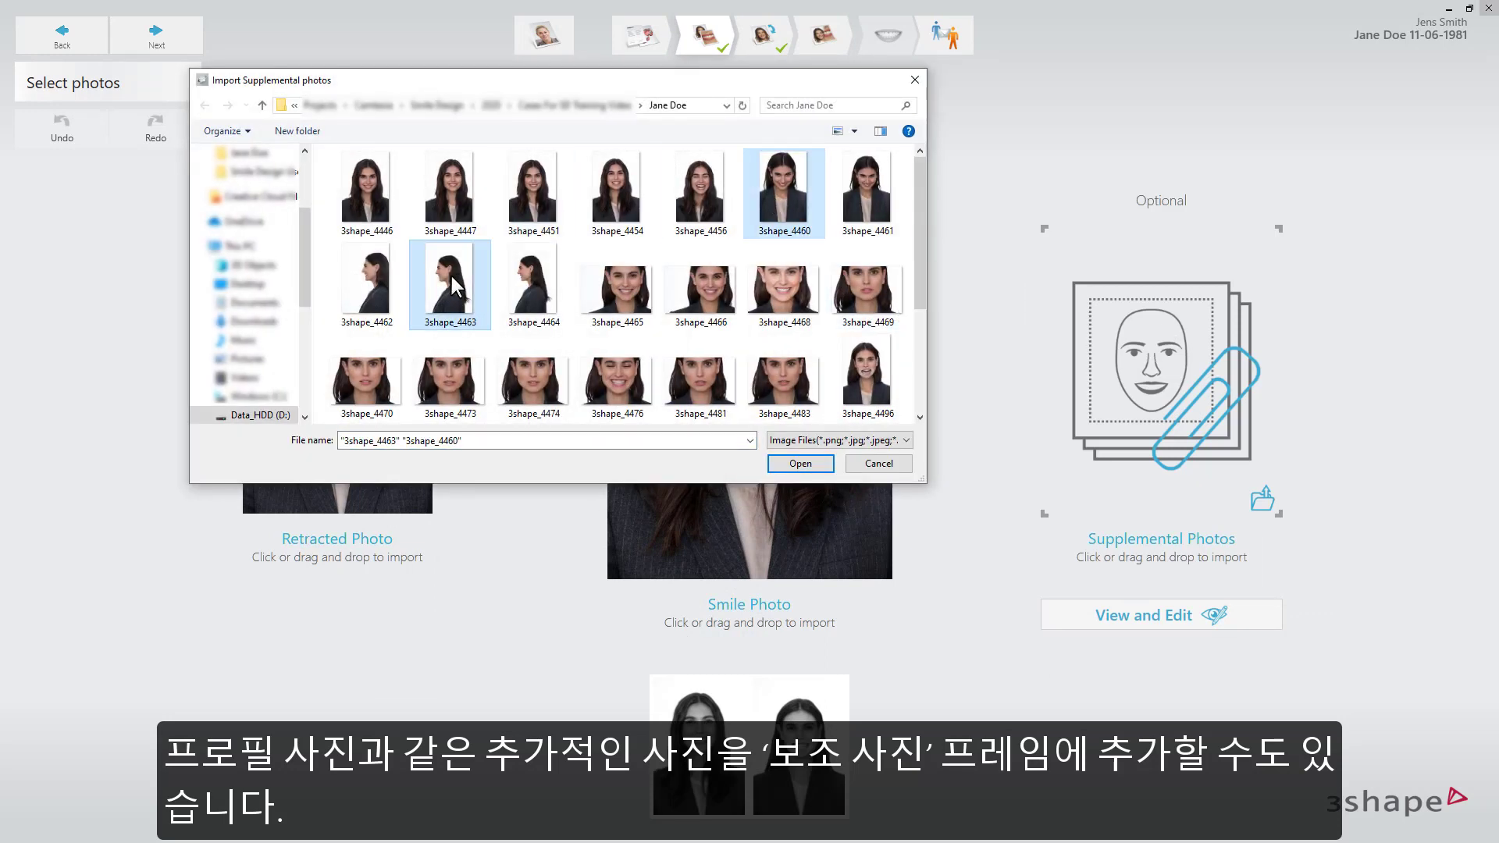
ctrl+click(803, 383)
ctrl+click(617, 390)
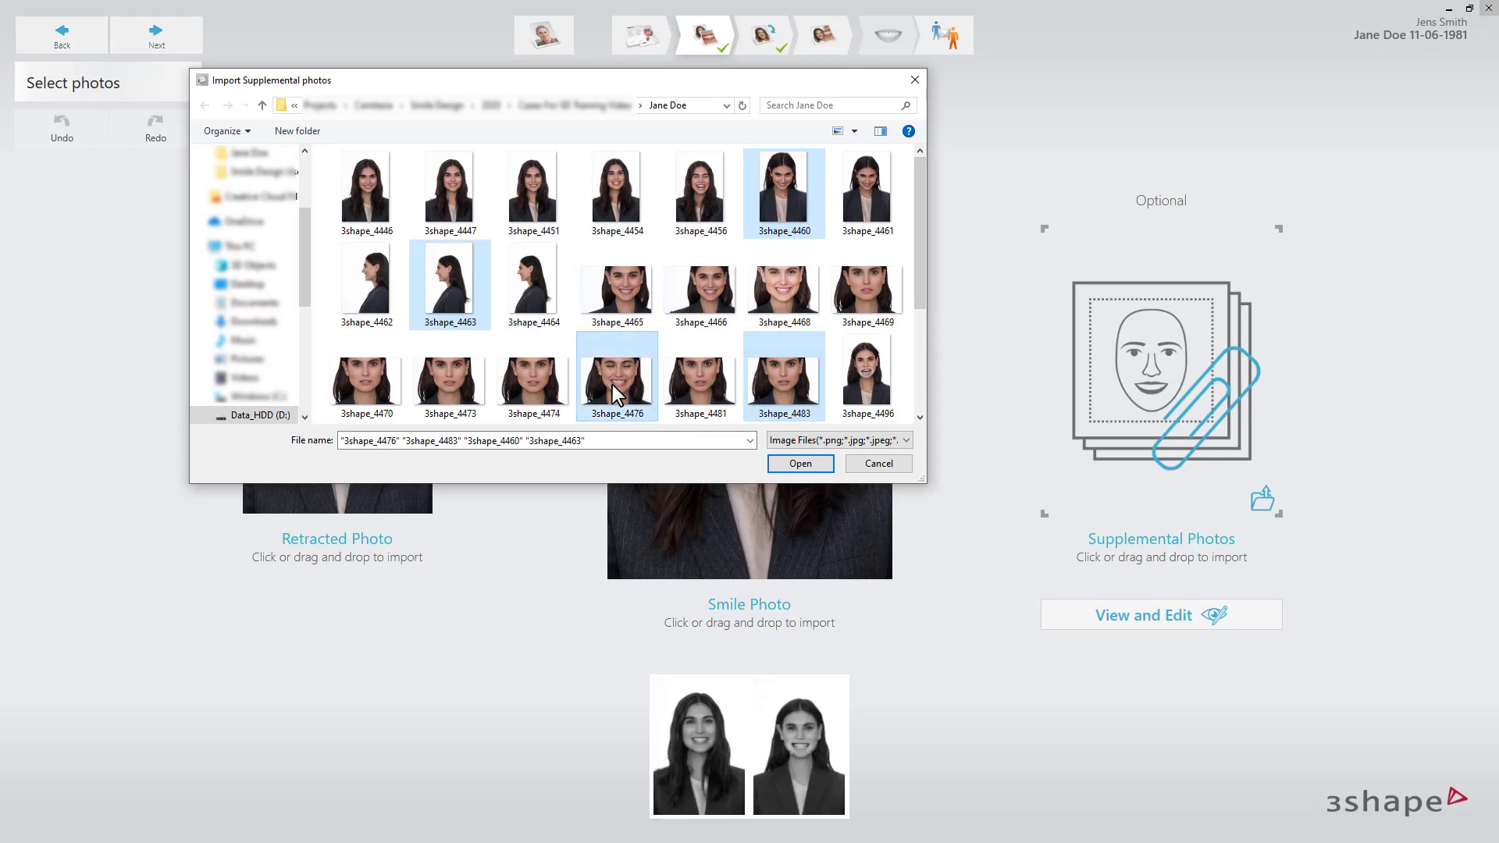
click(786, 465)
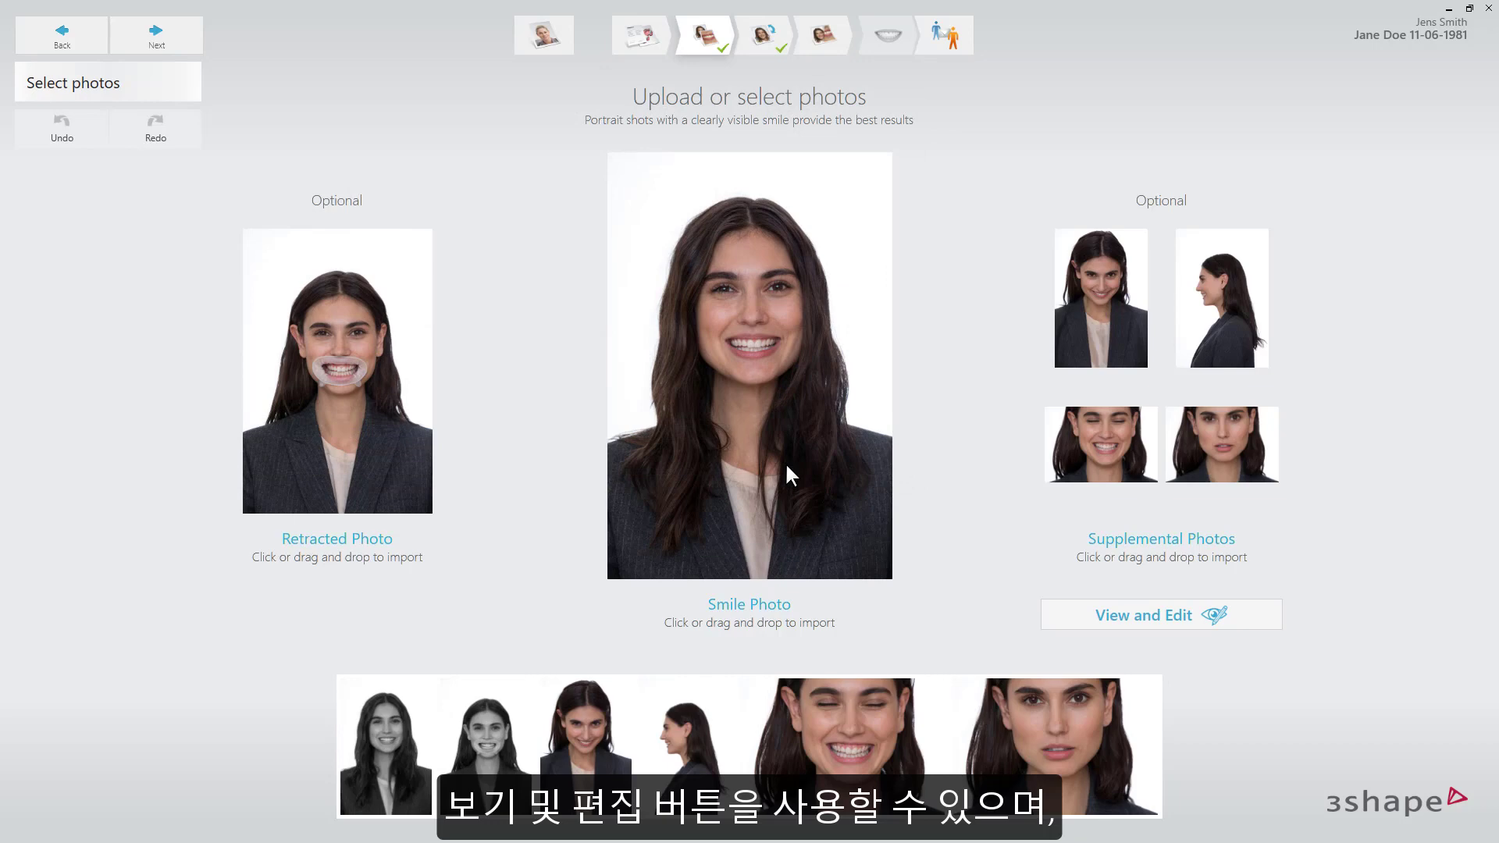
Browse through the supplemental photos in the viewer, zooming in and back out
click(1070, 612)
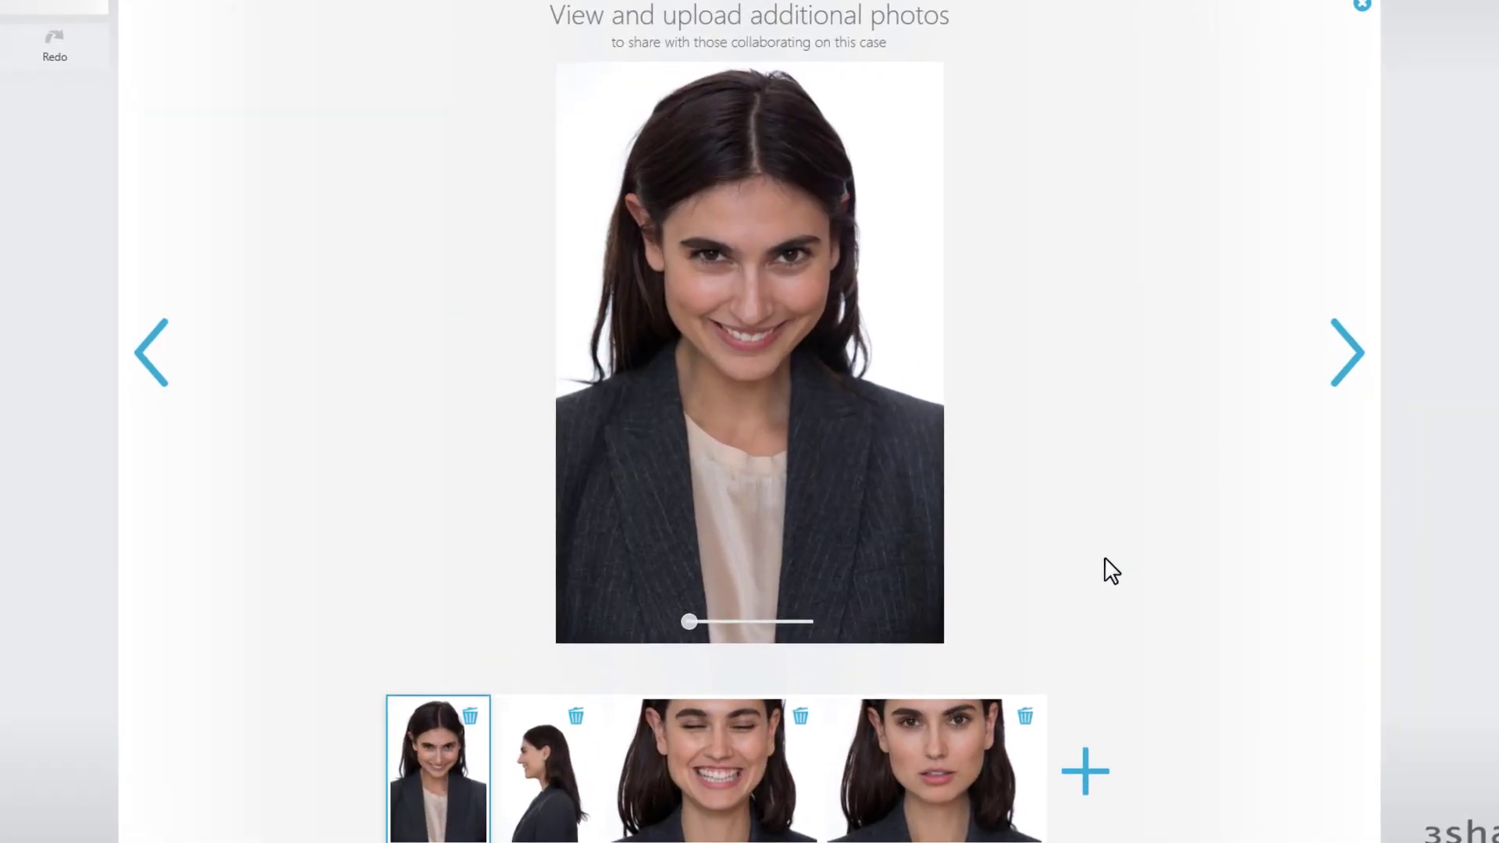
click(1347, 354)
click(1348, 354)
click(1348, 354)
click(1348, 354)
mouse_move(687, 621)
mouse_down()
mouse_move(726, 618)
mouse_move(676, 624)
mouse_up()
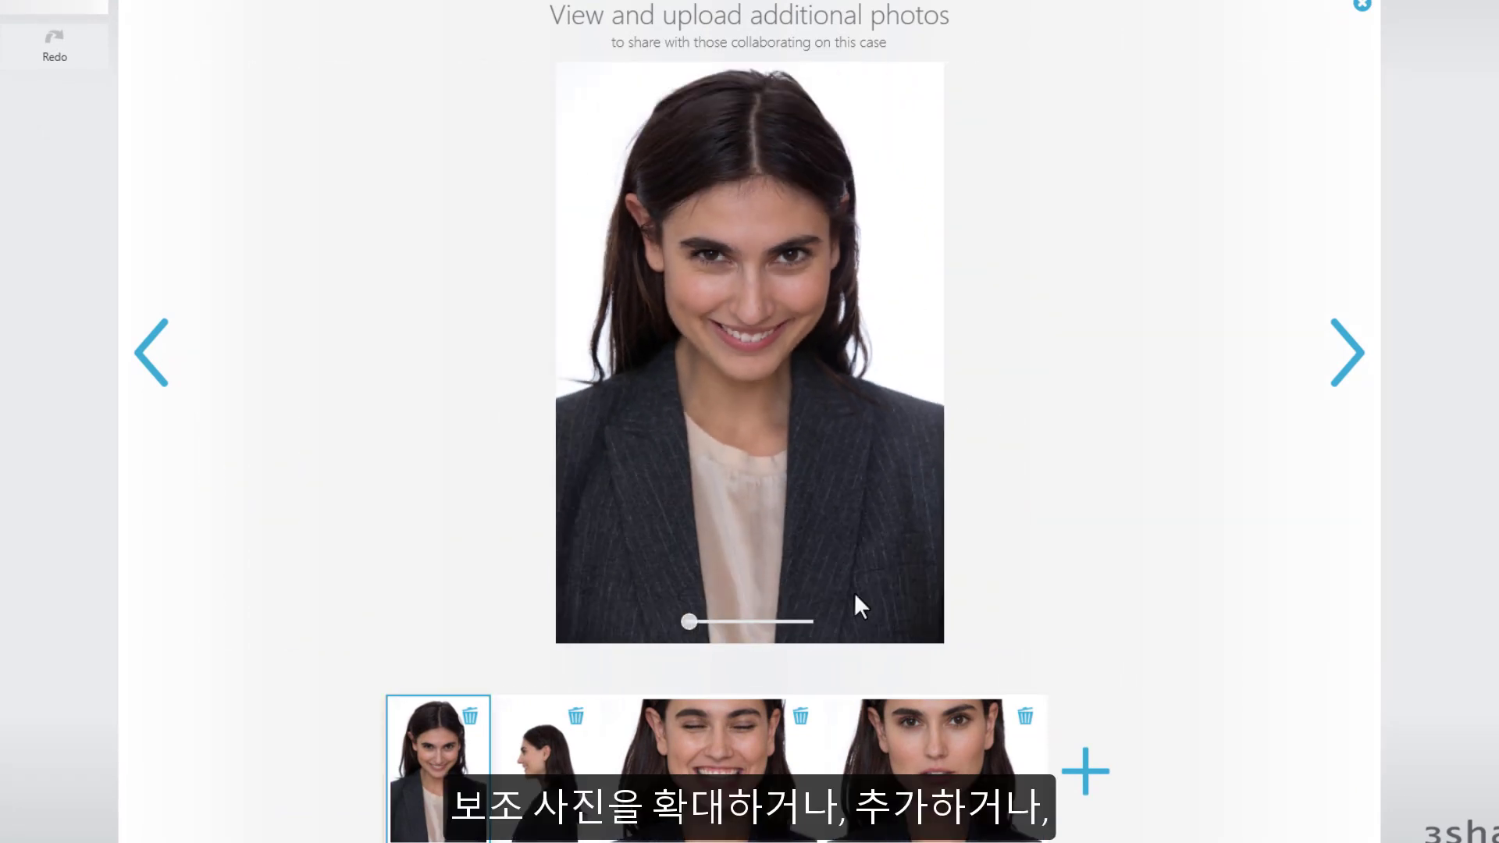
Add the smile image as a supplemental photo, remove it again, and close the viewer
click(1084, 770)
drag(946, 195, 935, 325)
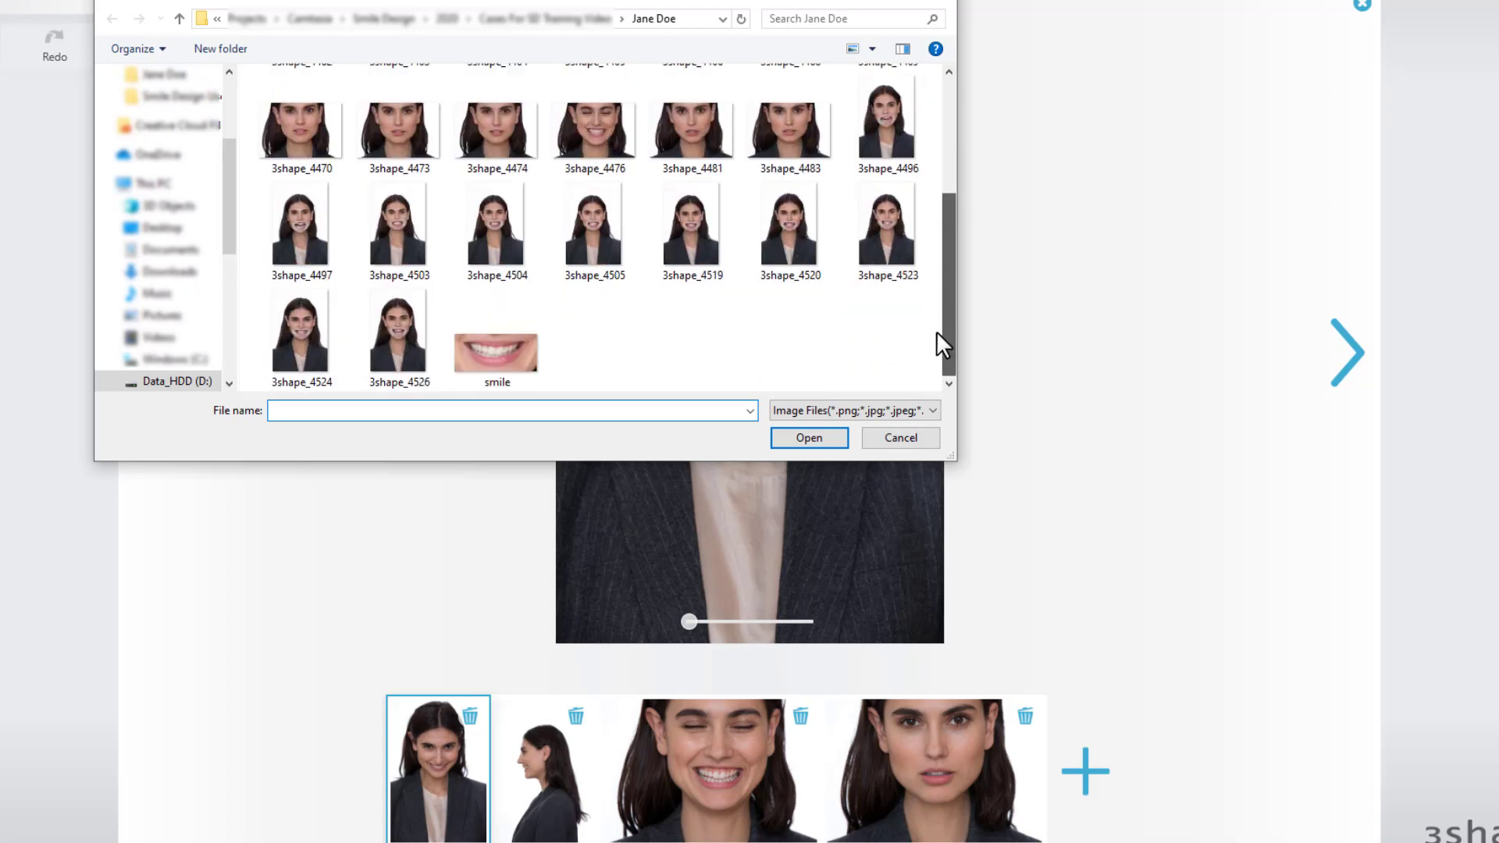
click(497, 352)
click(809, 437)
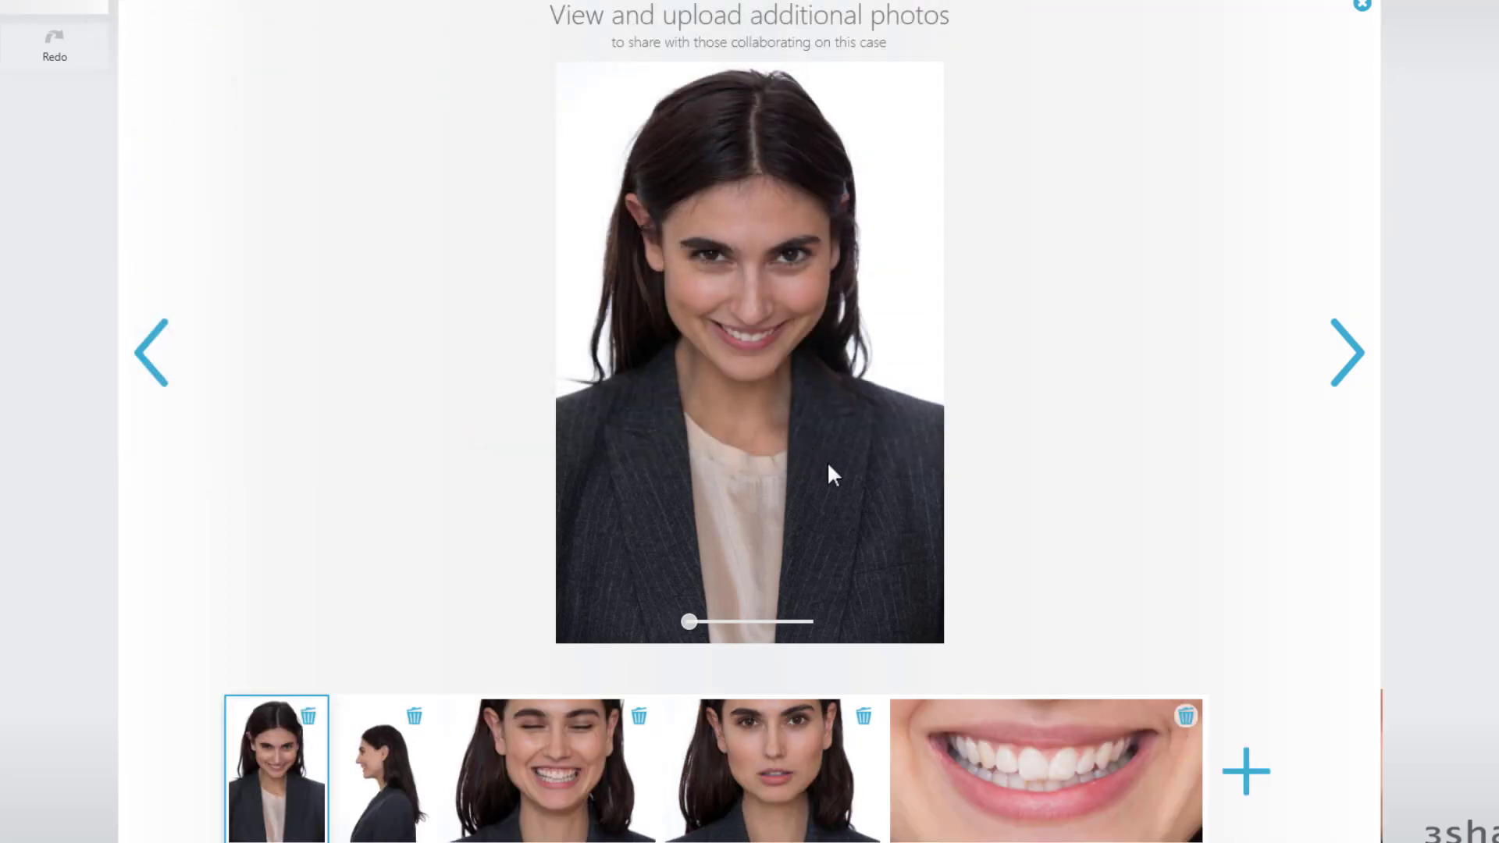
click(1184, 715)
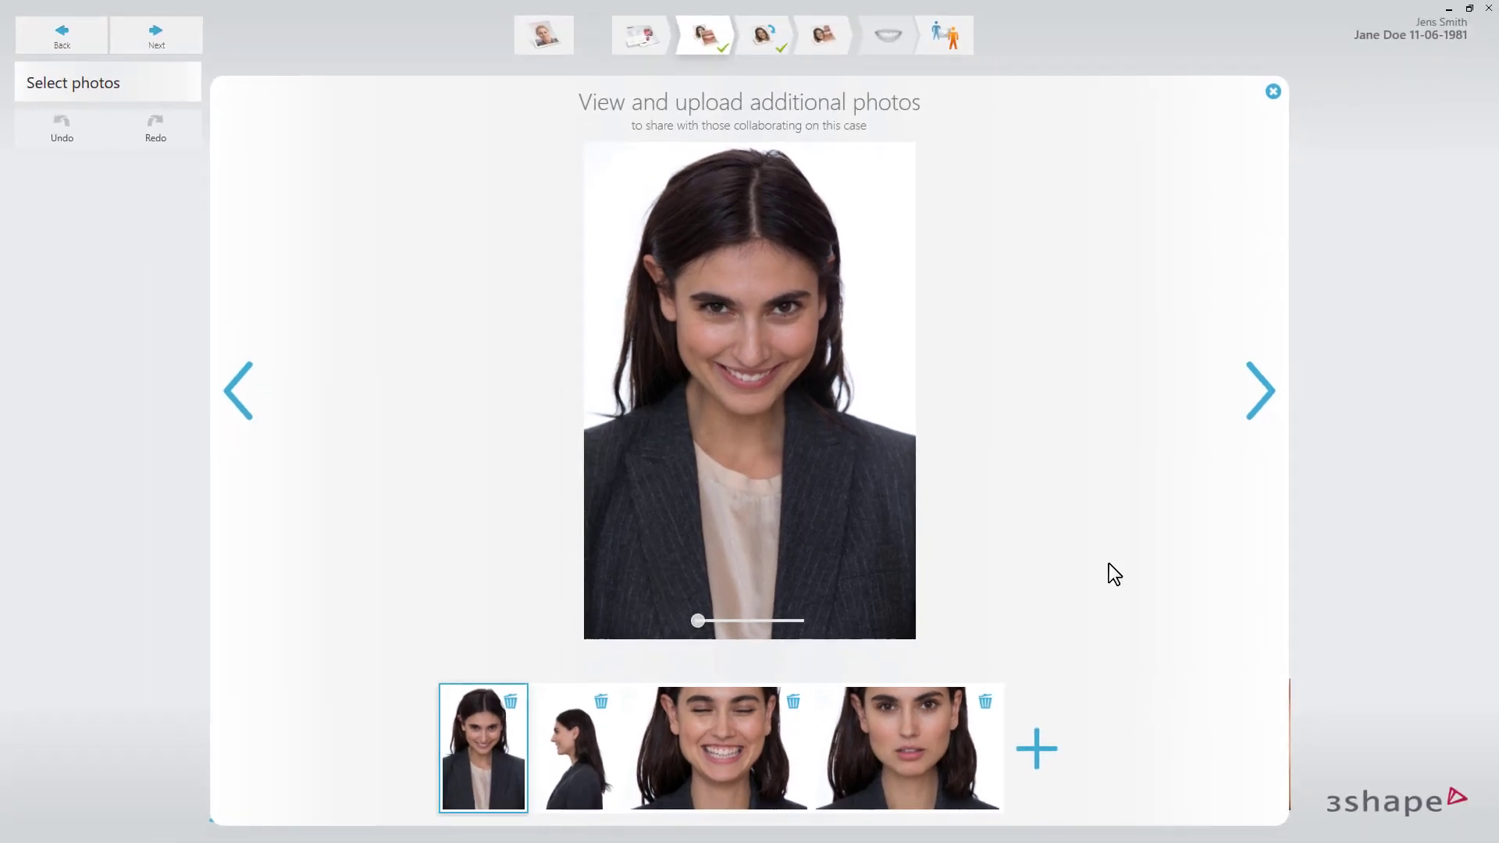
click(1272, 92)
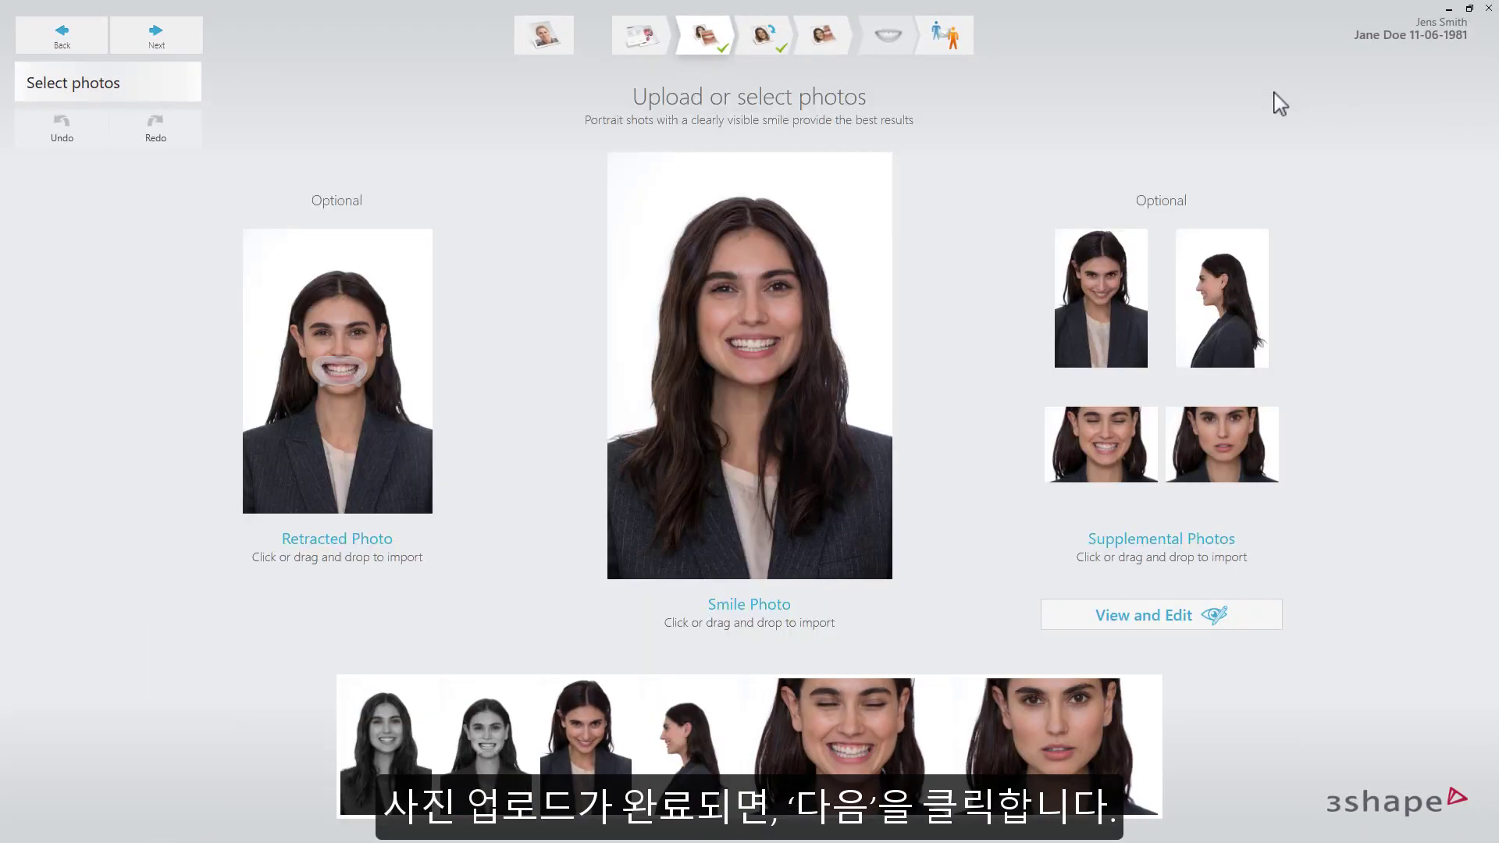
Position the left and right pupil points and the two nose-wing reference points
click(179, 44)
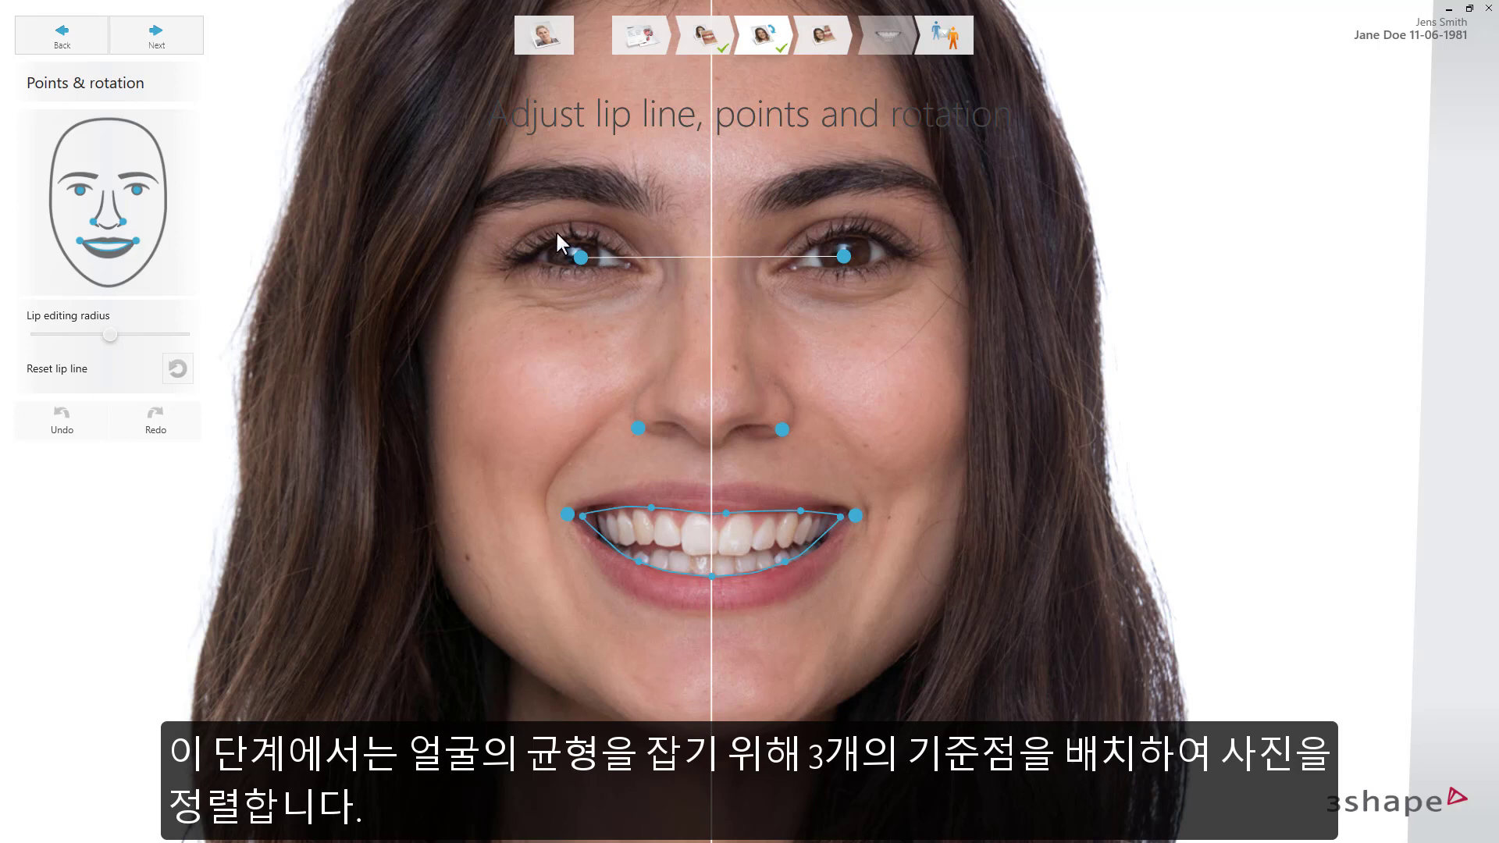
drag(577, 258, 571, 256)
drag(841, 256, 843, 254)
drag(638, 429, 634, 413)
drag(782, 429, 793, 414)
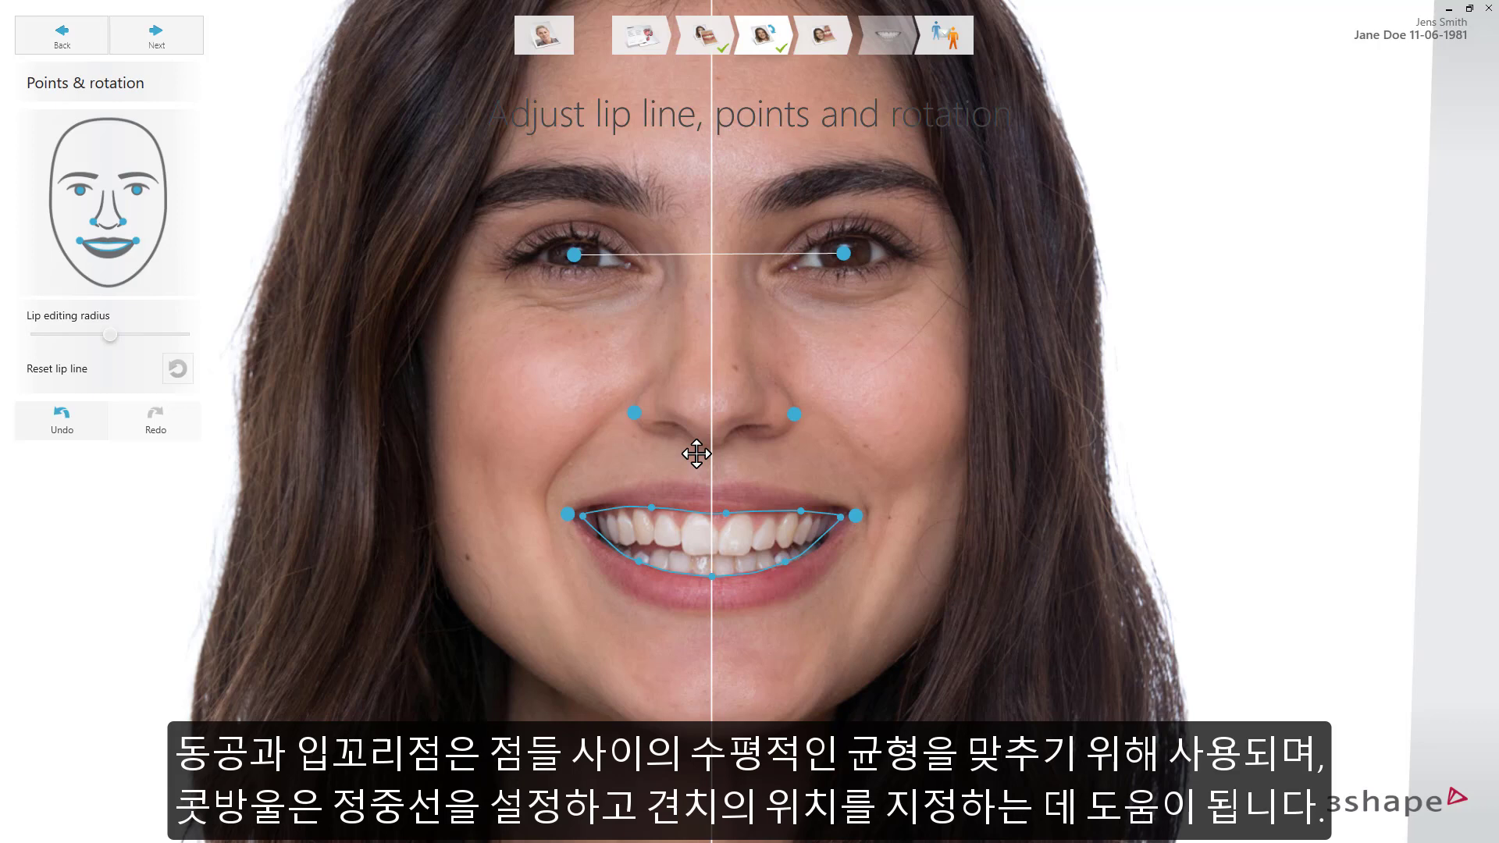
Zoom in and fit the lip line to the mouth corners, redrawing its lower-right part
scroll(682, 487, up, 5)
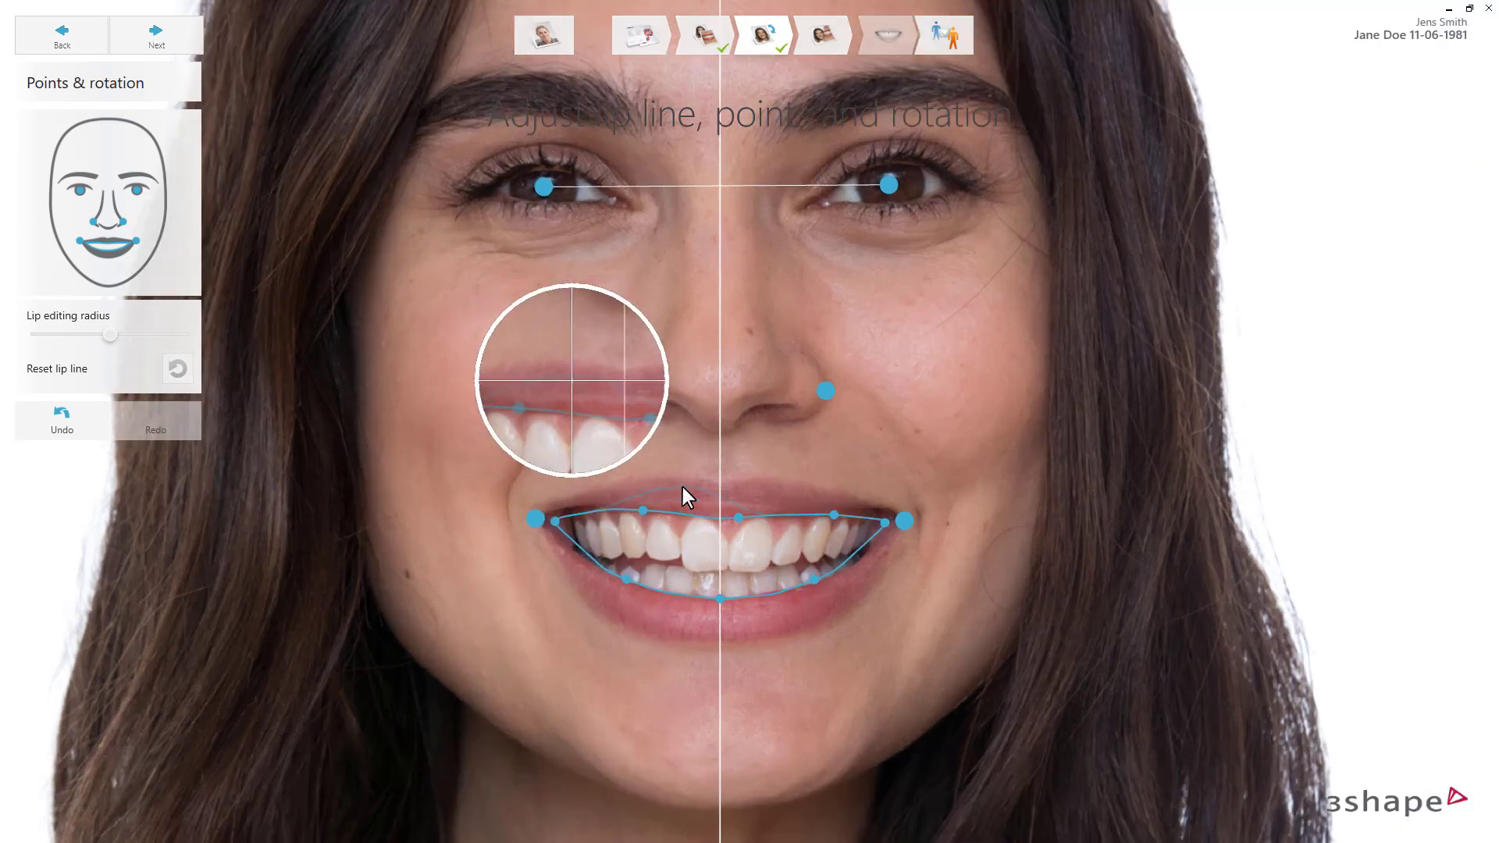
scroll(718, 500, up, 1)
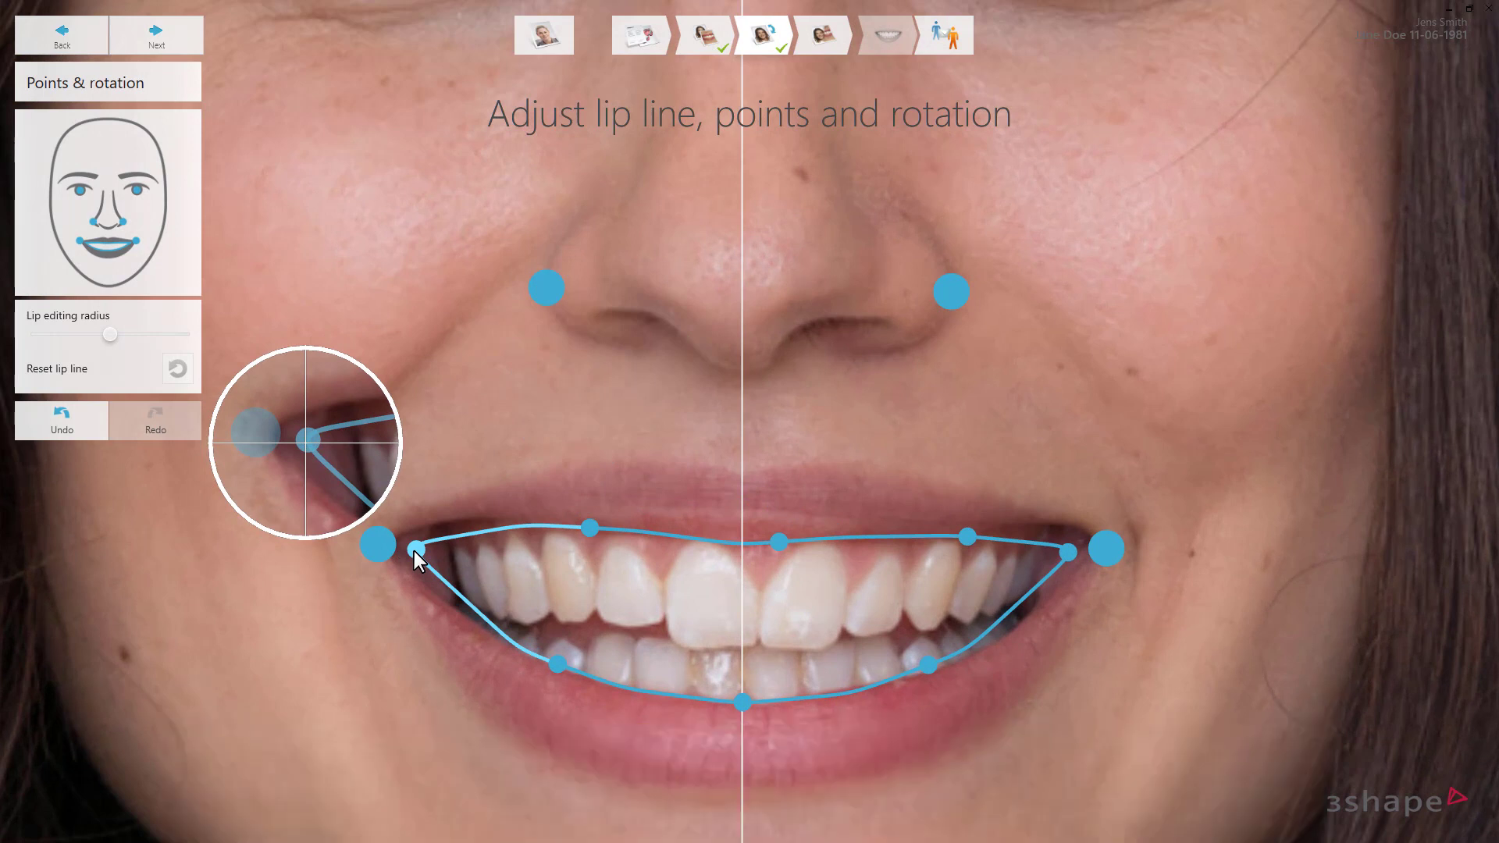
drag(411, 551, 391, 550)
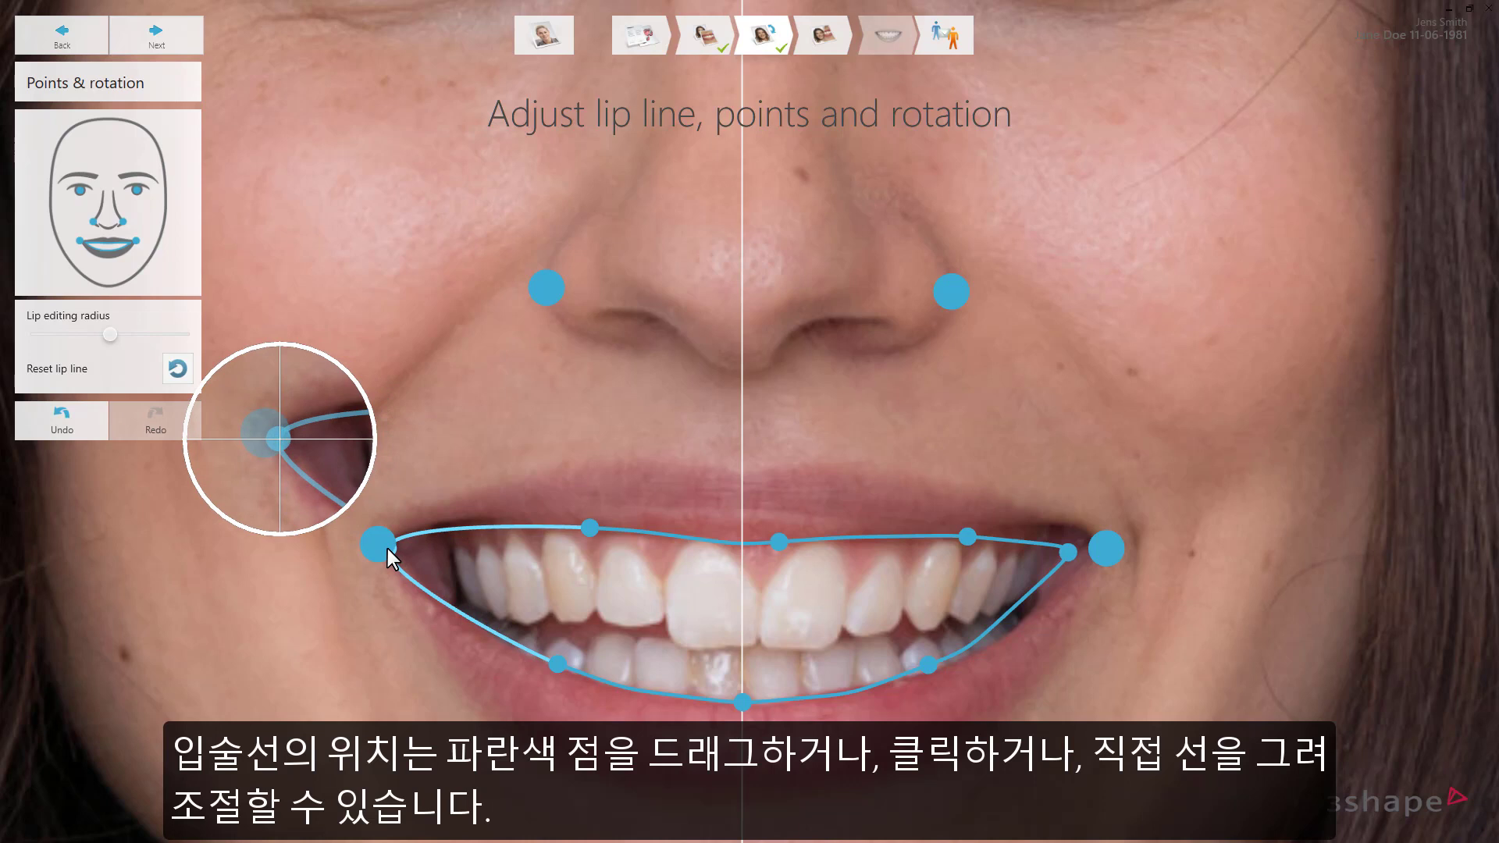
mouse_move(1079, 537)
mouse_down()
mouse_move(1064, 586)
mouse_move(979, 651)
mouse_move(929, 667)
mouse_up()
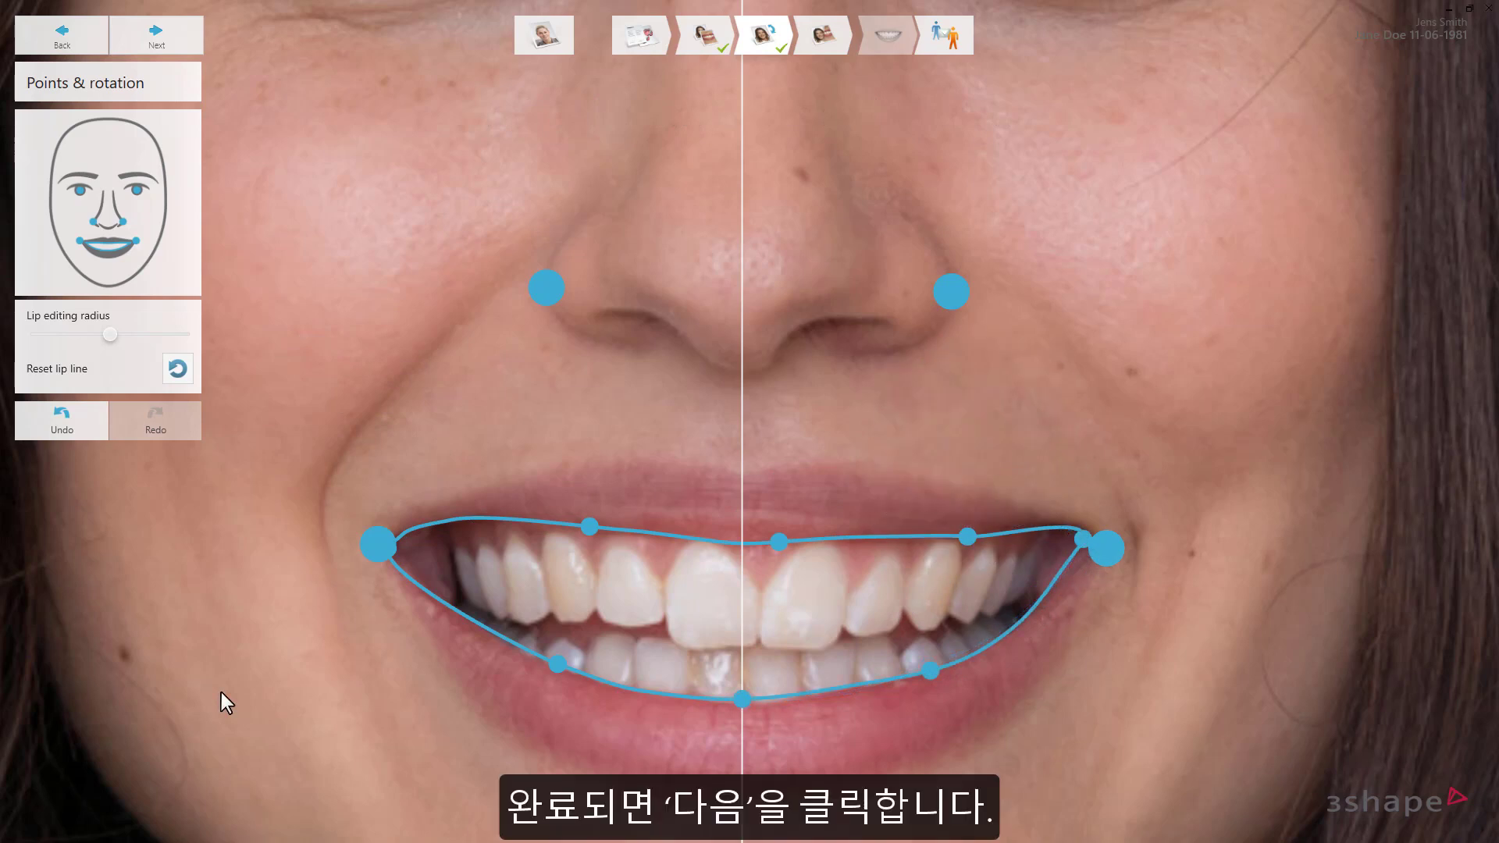
click(194, 31)
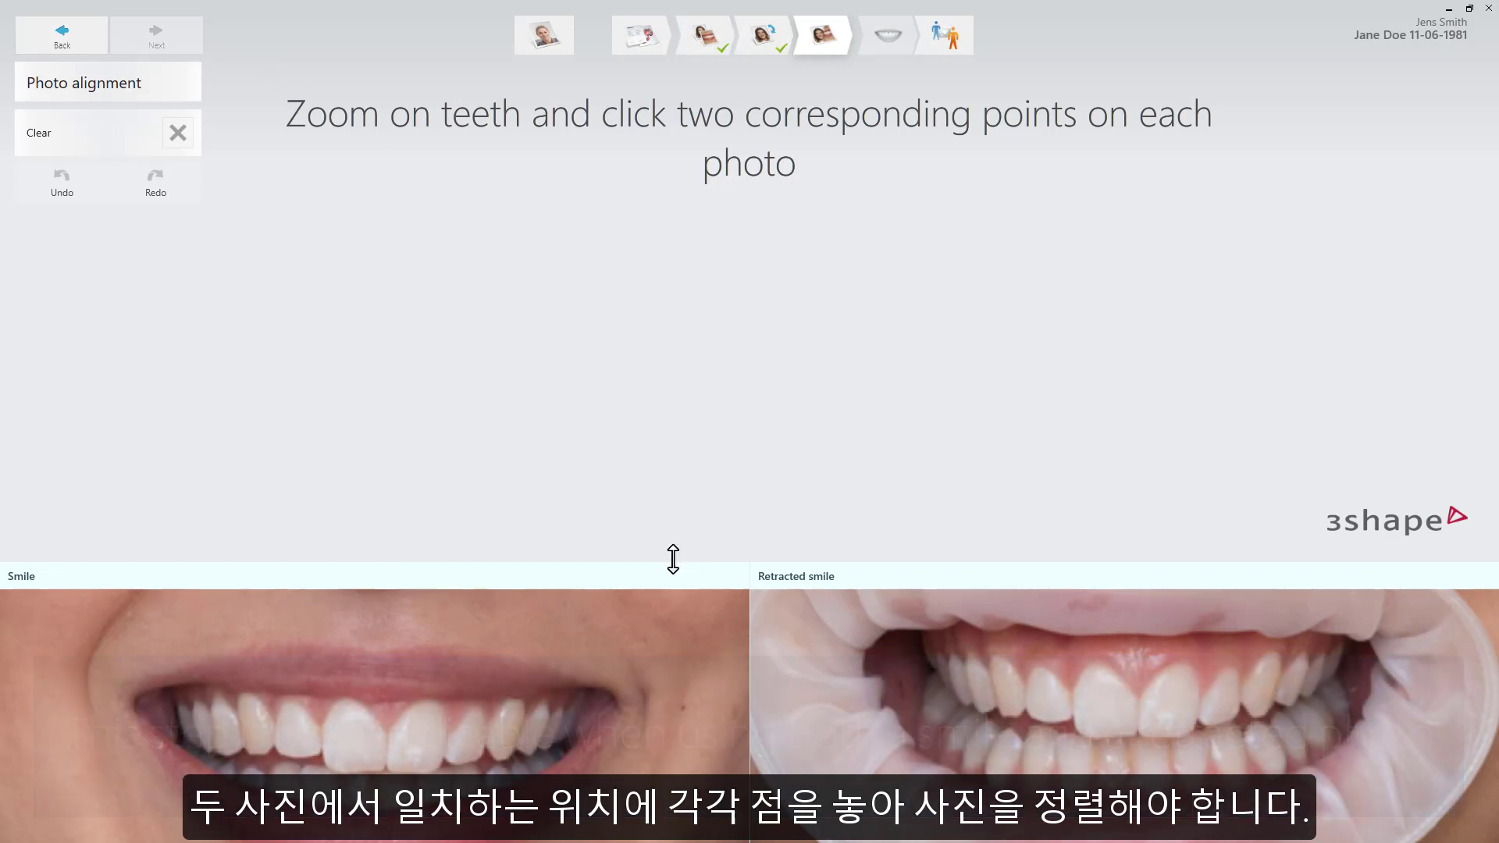
Mark two pairs of matching tooth points on the smile and retracted photos
drag(672, 560, 685, 448)
click(201, 717)
click(954, 664)
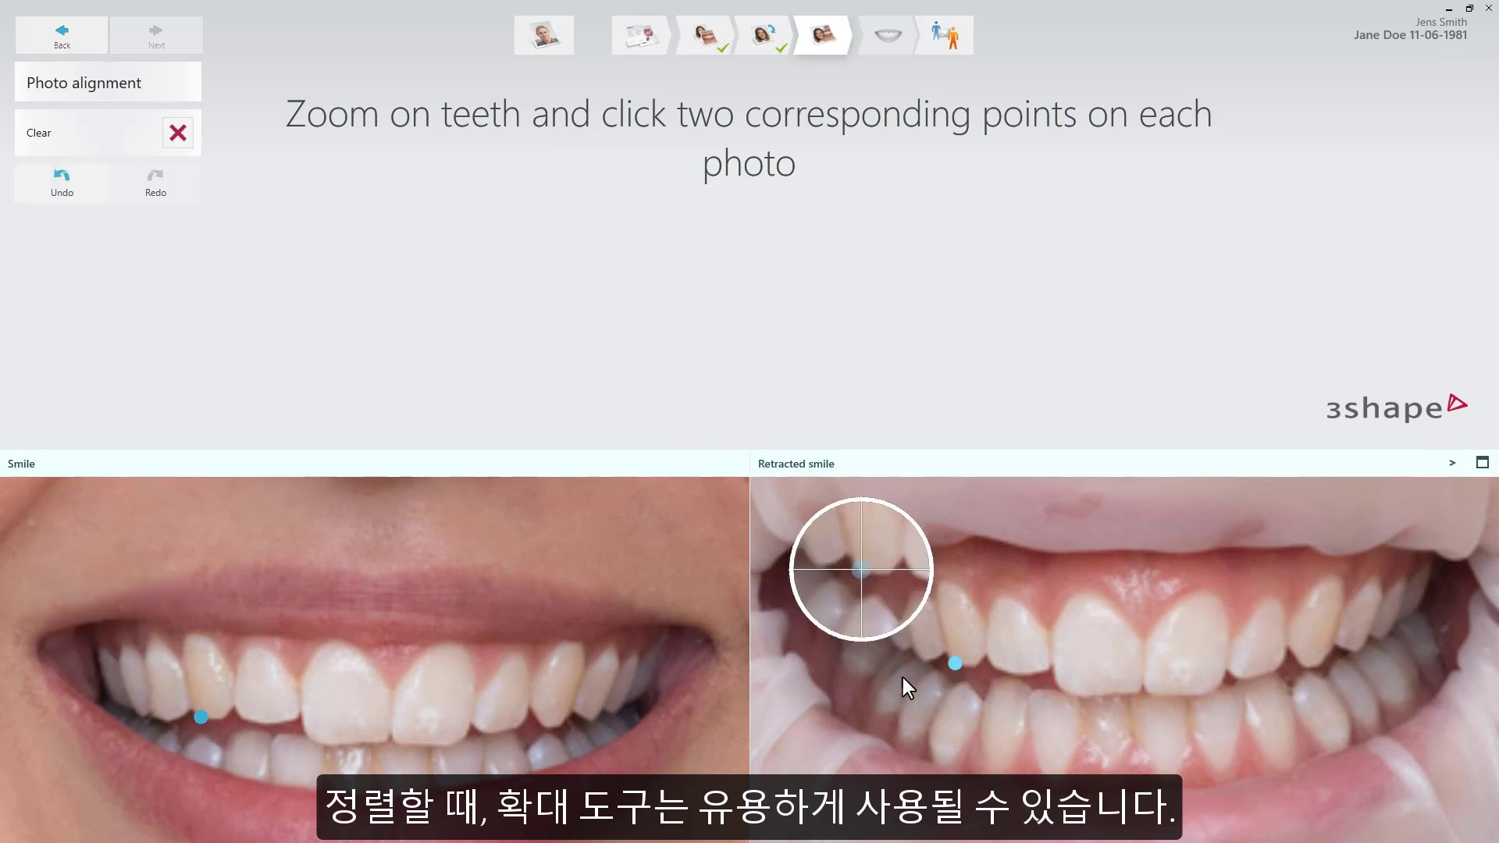
click(544, 726)
click(1305, 667)
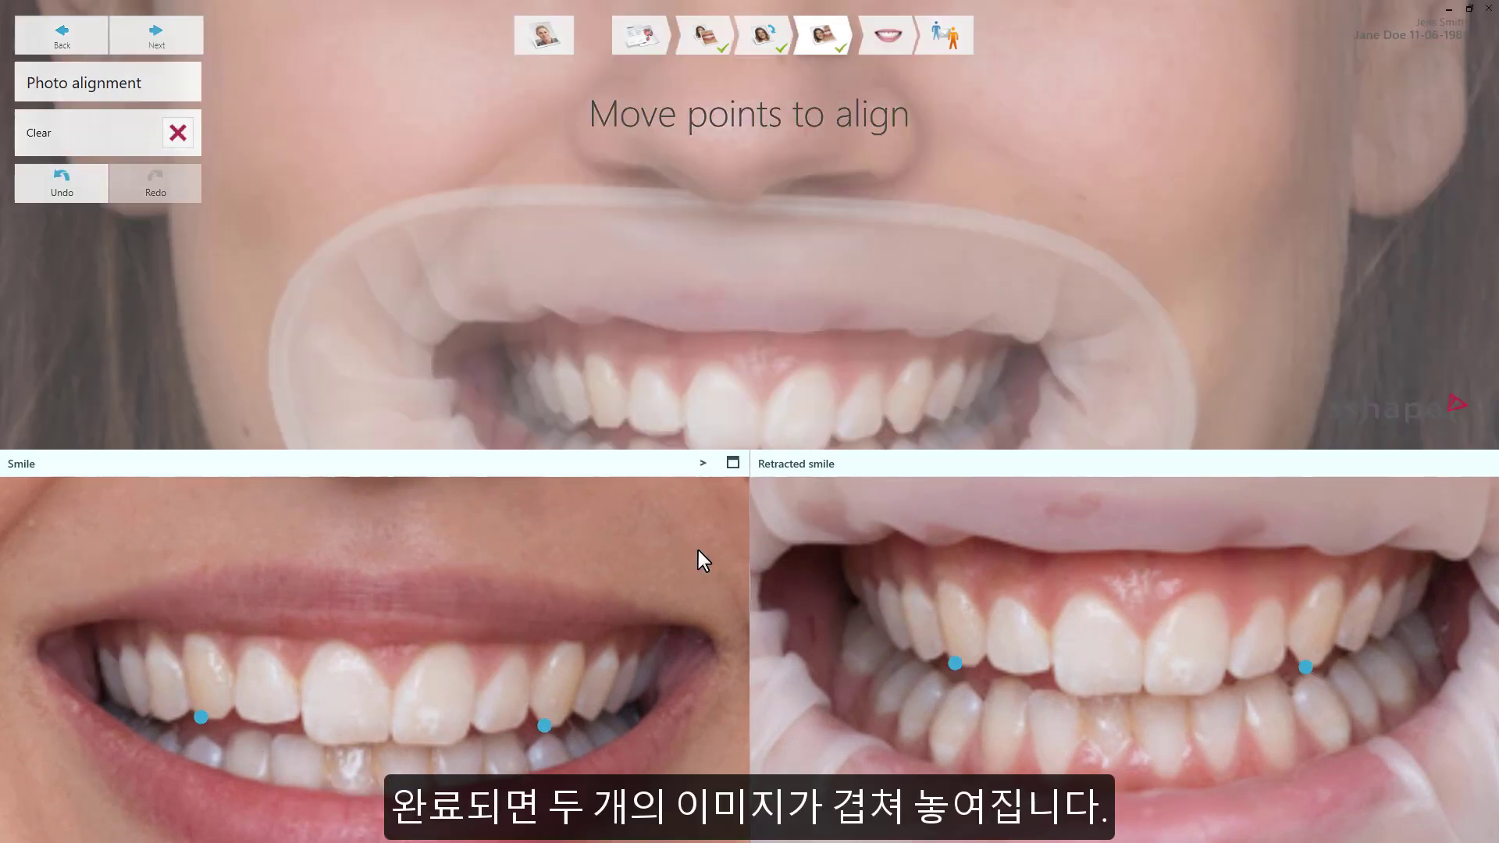
Fine-tune the alignment points on both enlarged photos, then restore the overlay layout
drag(726, 451, 729, 549)
drag(237, 743, 242, 739)
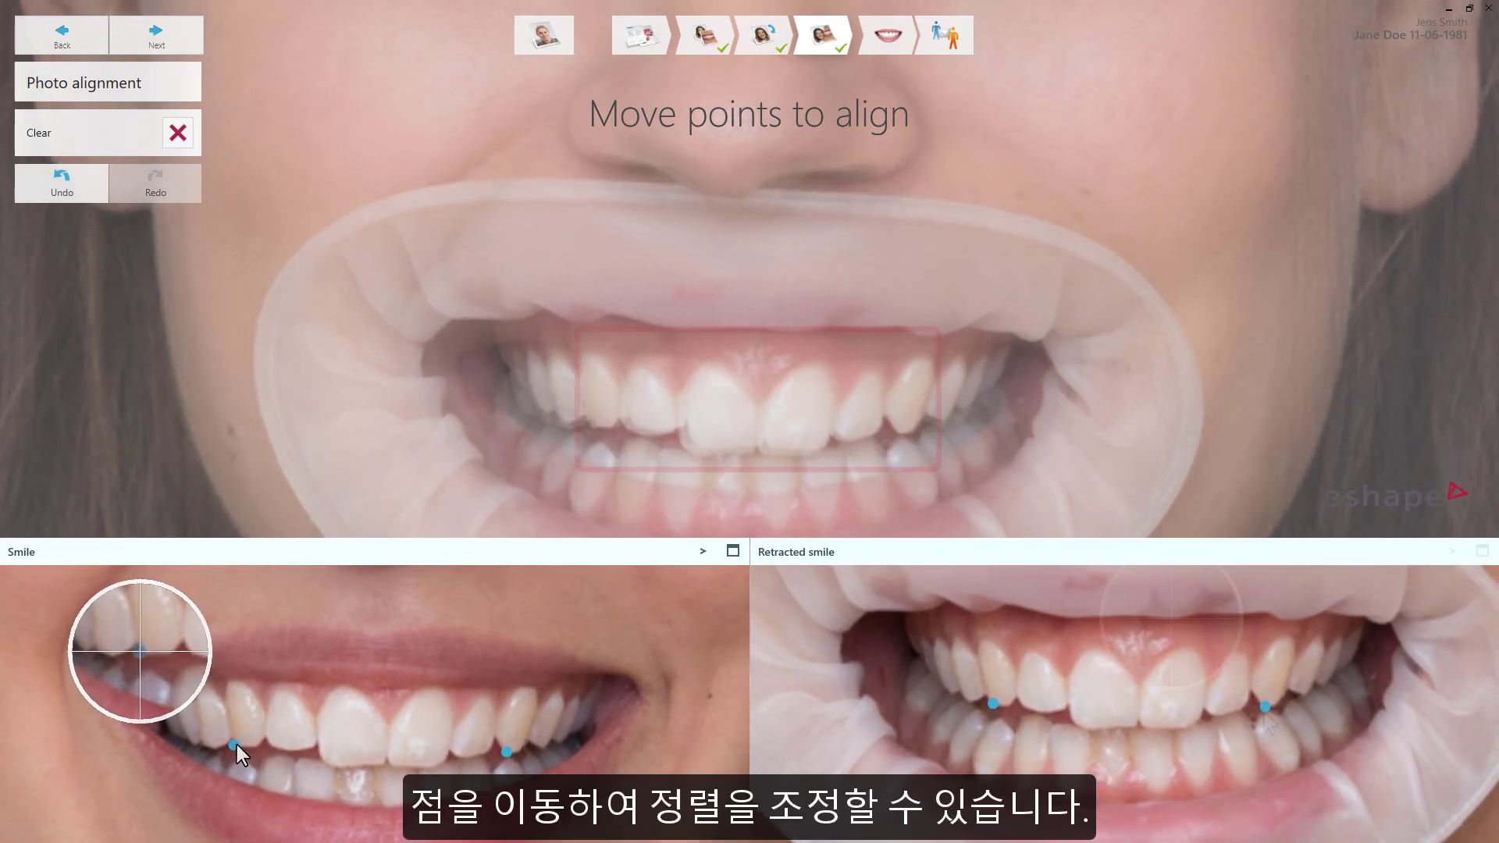
drag(1260, 710, 1263, 706)
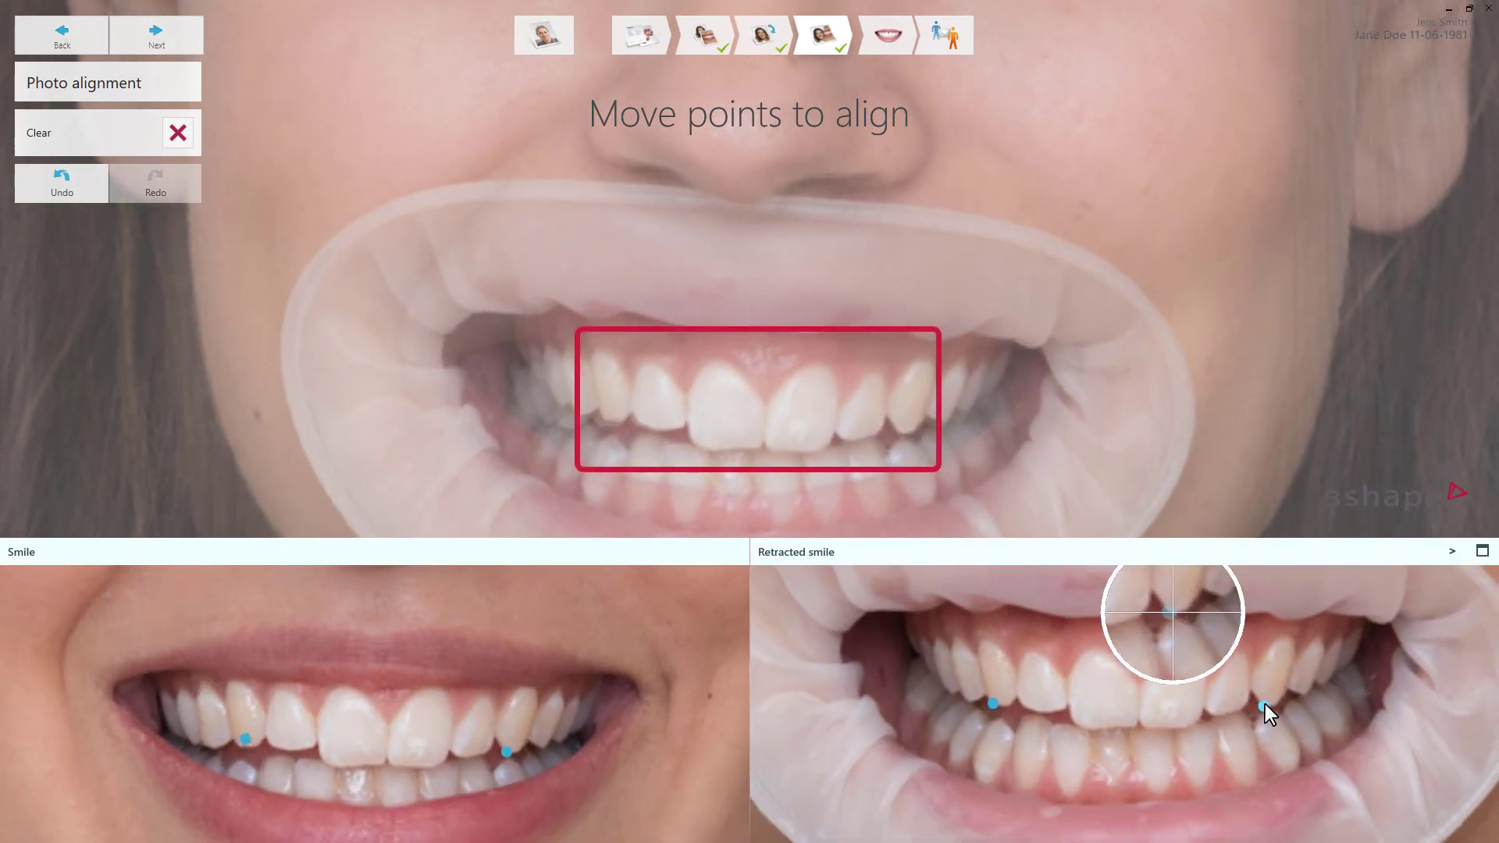
click(734, 552)
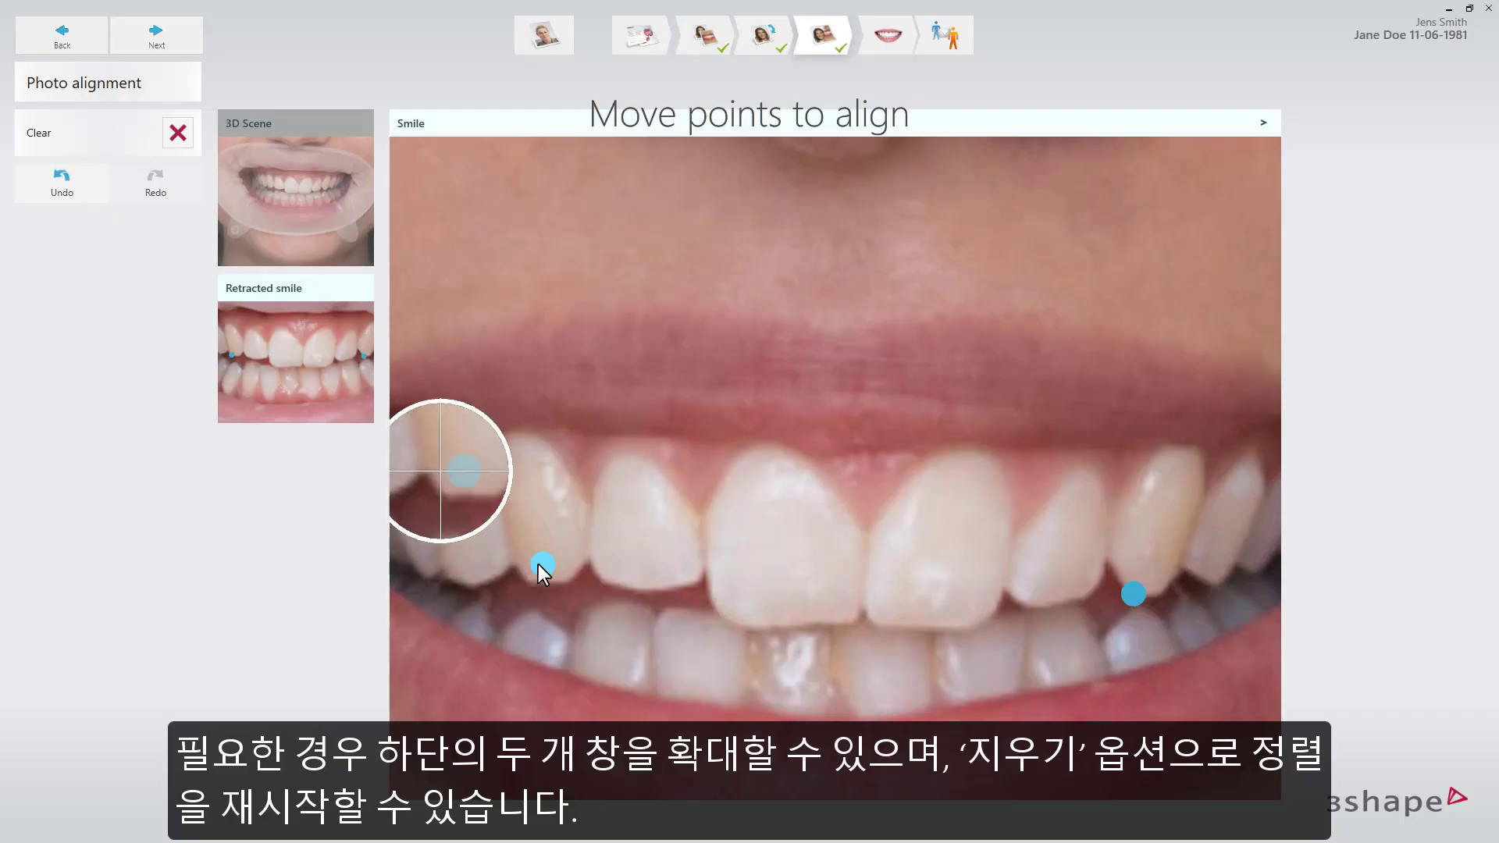
drag(539, 564, 541, 565)
click(306, 385)
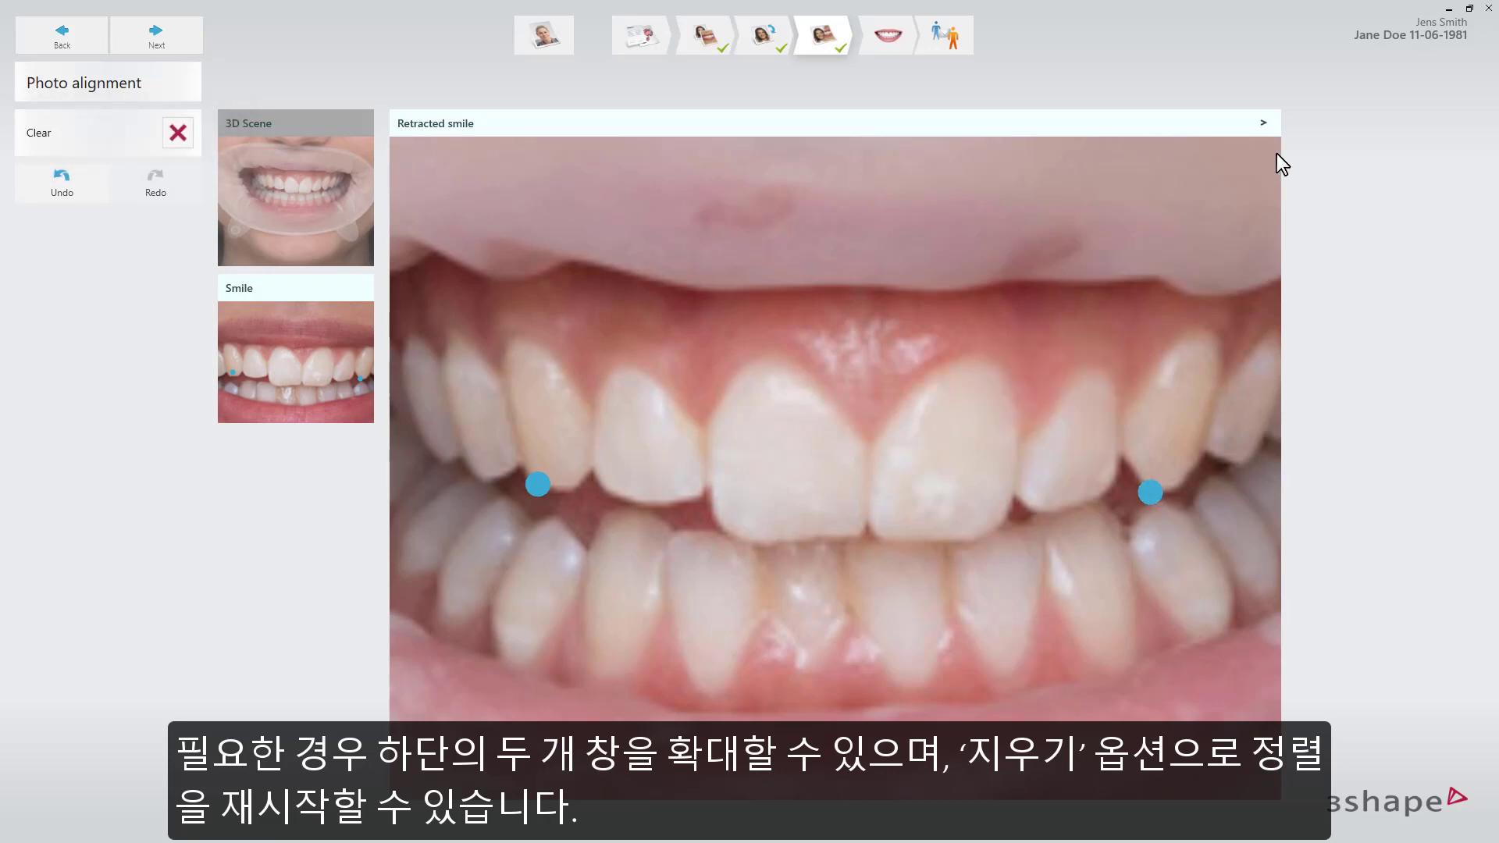
click(1263, 123)
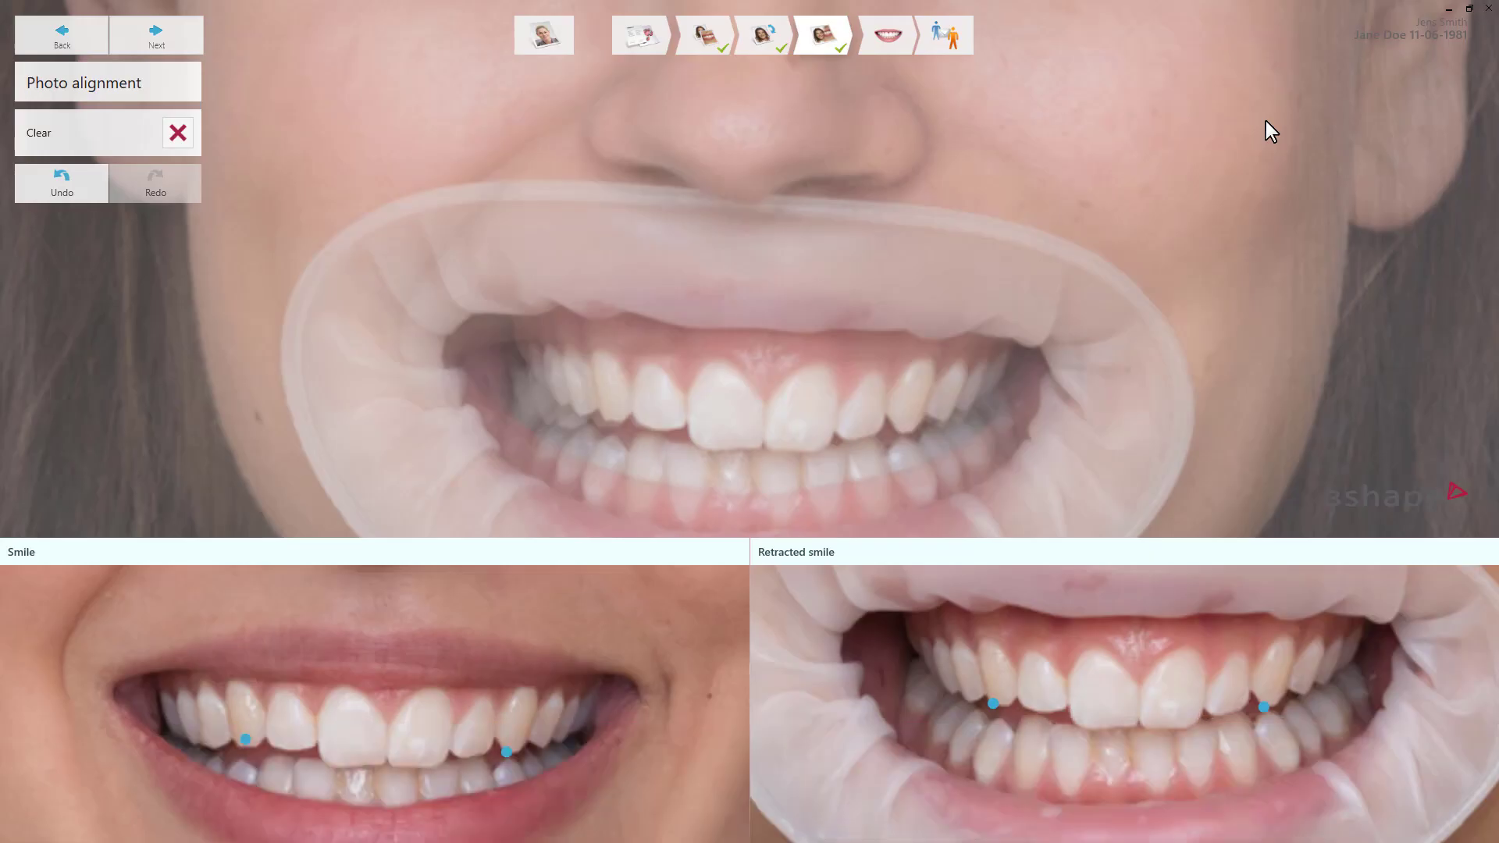
click(191, 33)
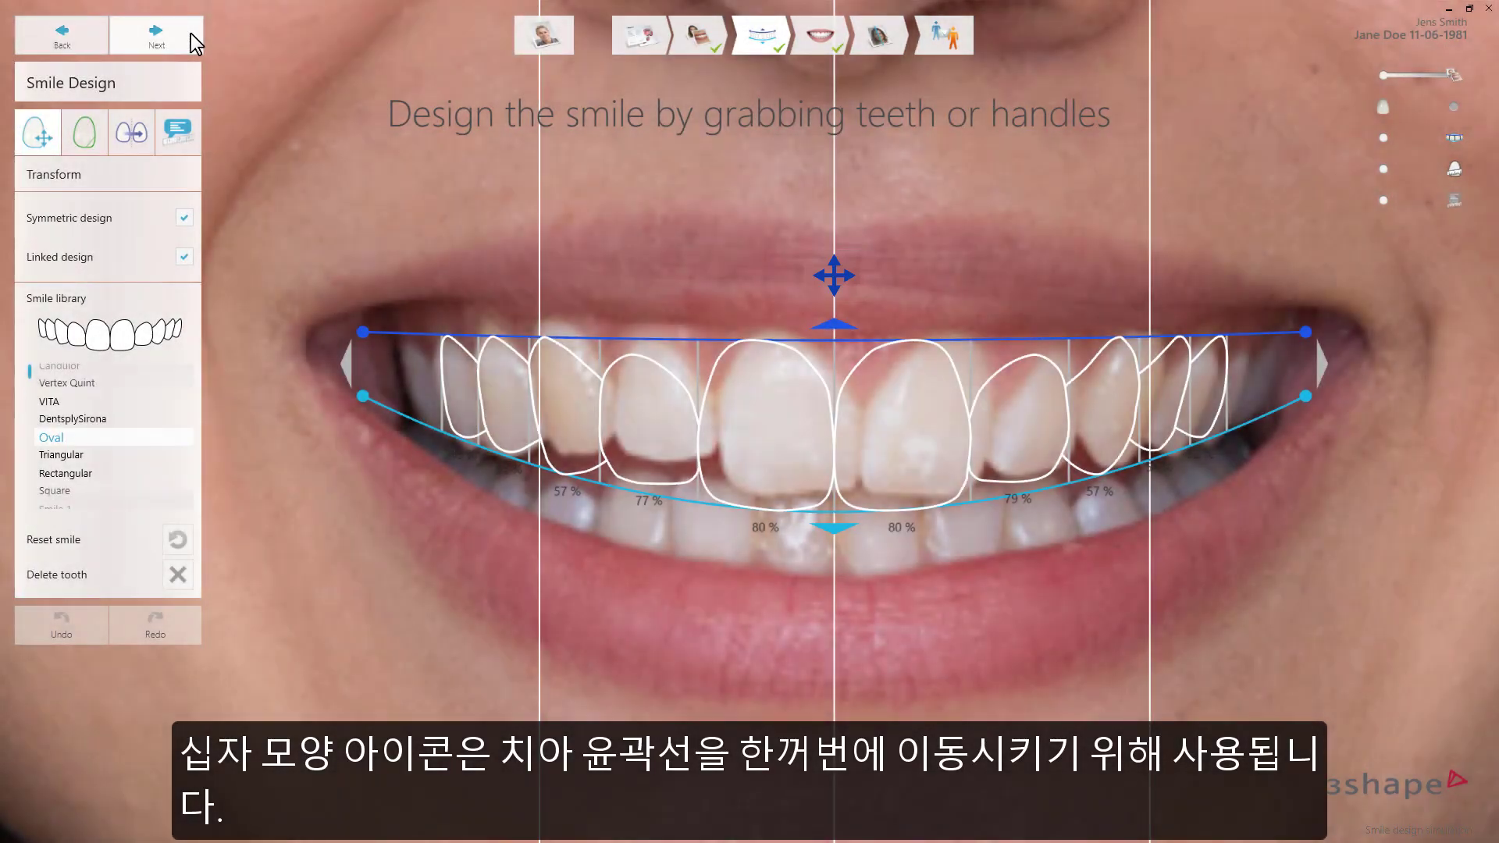
Shift the Oval tooth frame right, adjust its top and bottom edges, and widen it to the corners
mouse_move(840, 275)
mouse_down()
mouse_move(794, 292)
mouse_move(858, 284)
mouse_move(862, 269)
mouse_up()
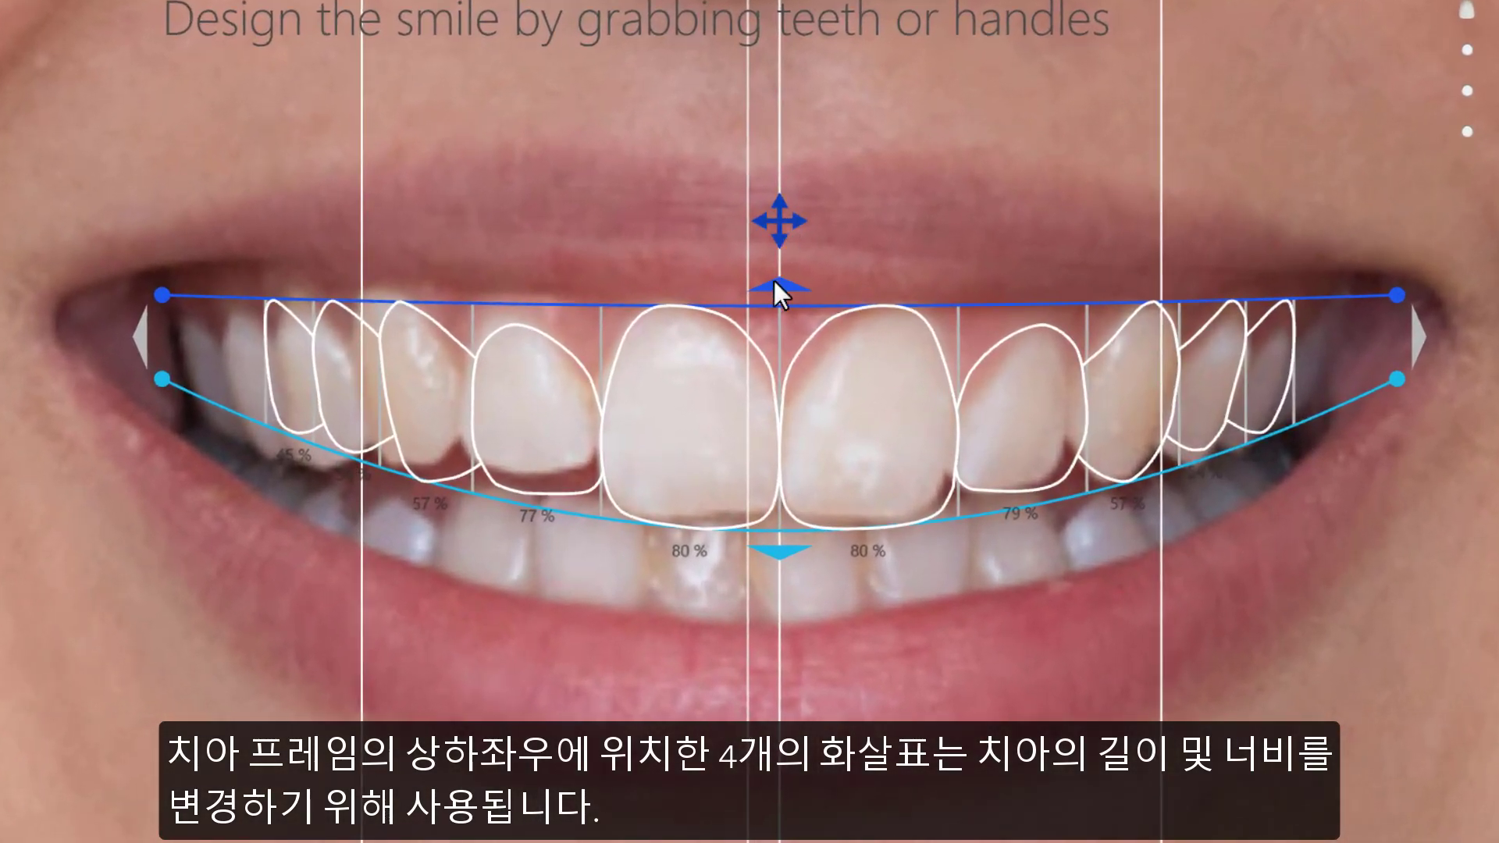
mouse_move(775, 286)
mouse_down()
mouse_move(775, 329)
mouse_move(780, 260)
mouse_move(780, 290)
mouse_up()
mouse_move(777, 555)
mouse_down()
mouse_move(779, 606)
mouse_move(779, 552)
mouse_move(779, 573)
mouse_up()
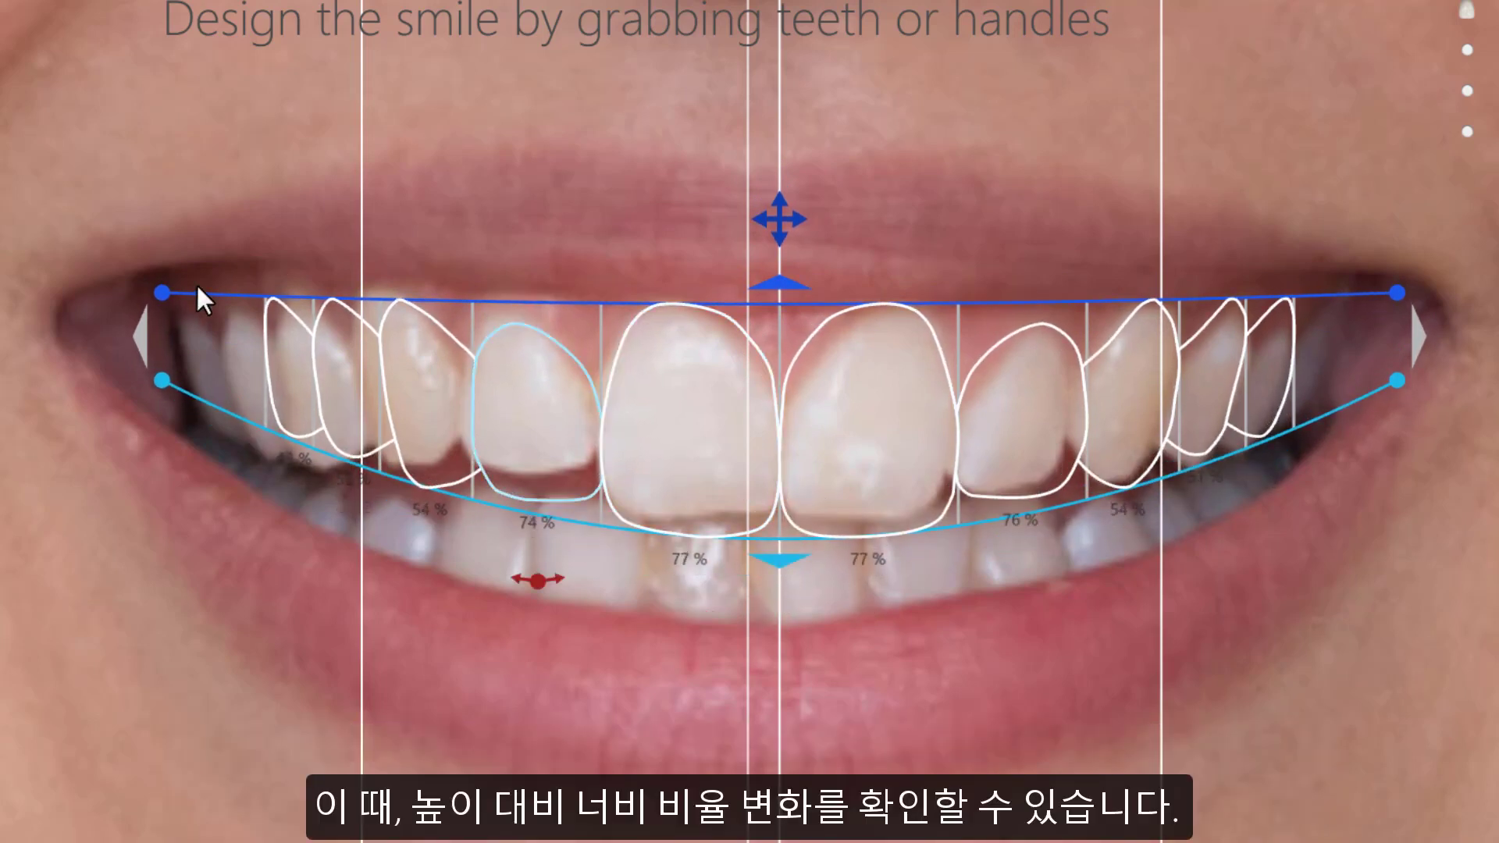
drag(137, 333, 93, 334)
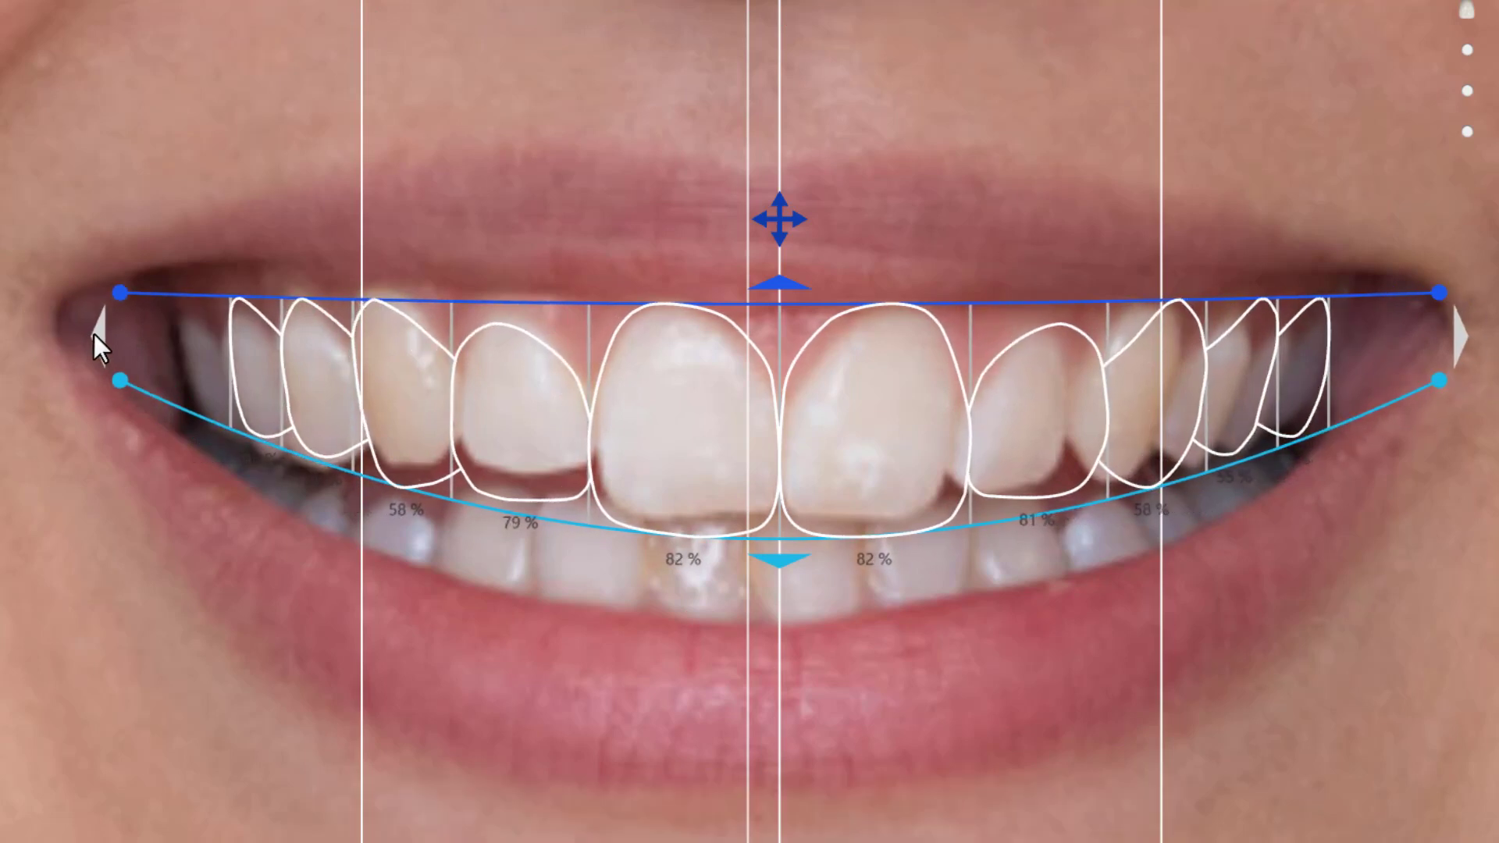
Lengthen, resize and rotate the left lateral incisor, then reshape the upper and lower smile curves
click(281, 348)
click(546, 461)
drag(543, 503, 544, 528)
drag(544, 486, 540, 504)
mouse_move(452, 422)
mouse_down()
mouse_move(471, 421)
mouse_move(424, 421)
mouse_move(458, 418)
mouse_up()
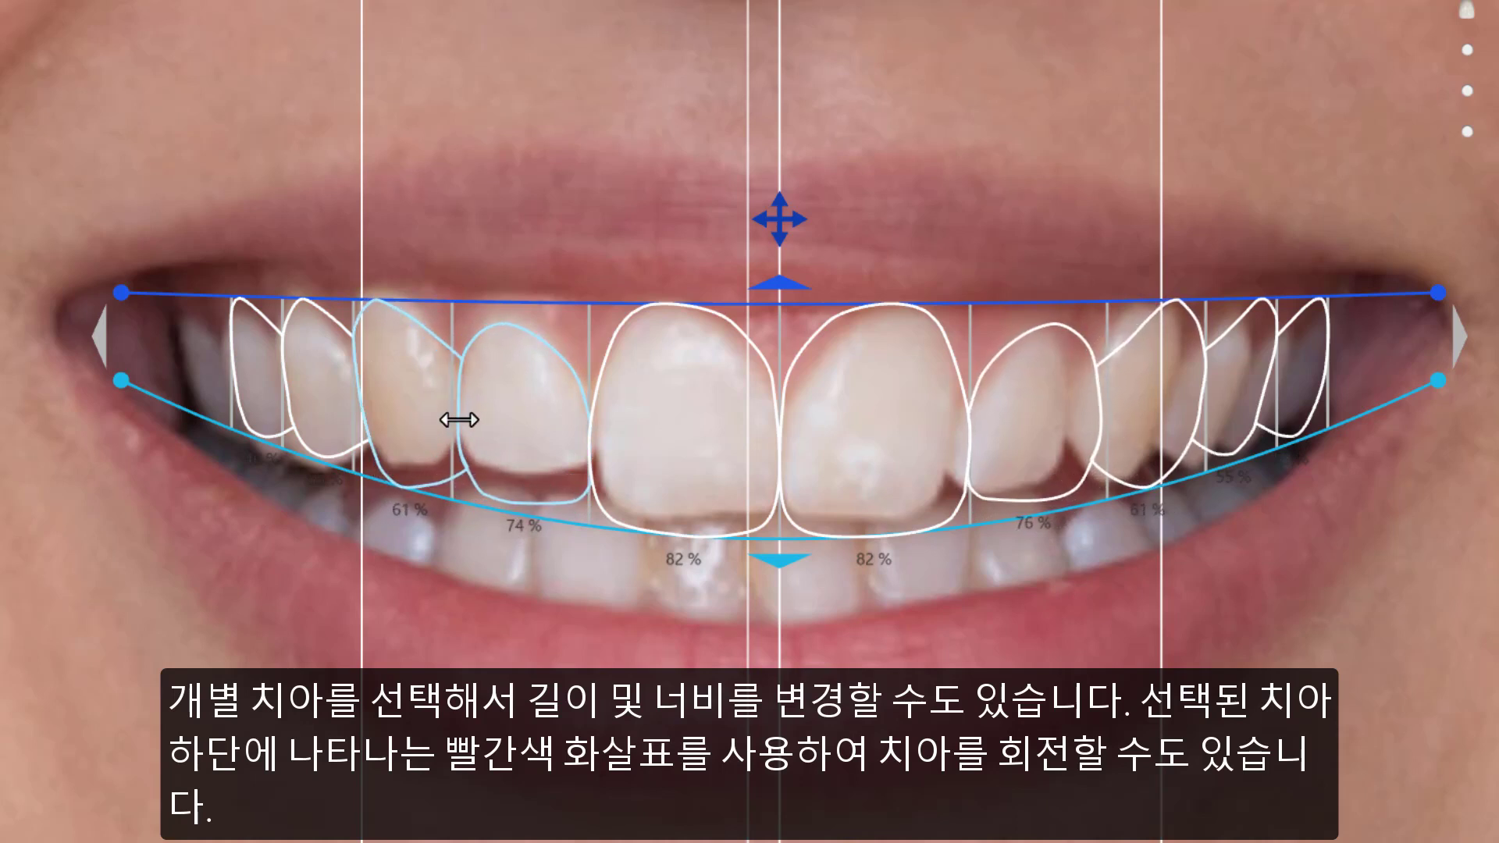
mouse_move(515, 583)
mouse_down()
mouse_move(438, 579)
mouse_move(559, 580)
mouse_move(522, 588)
mouse_up()
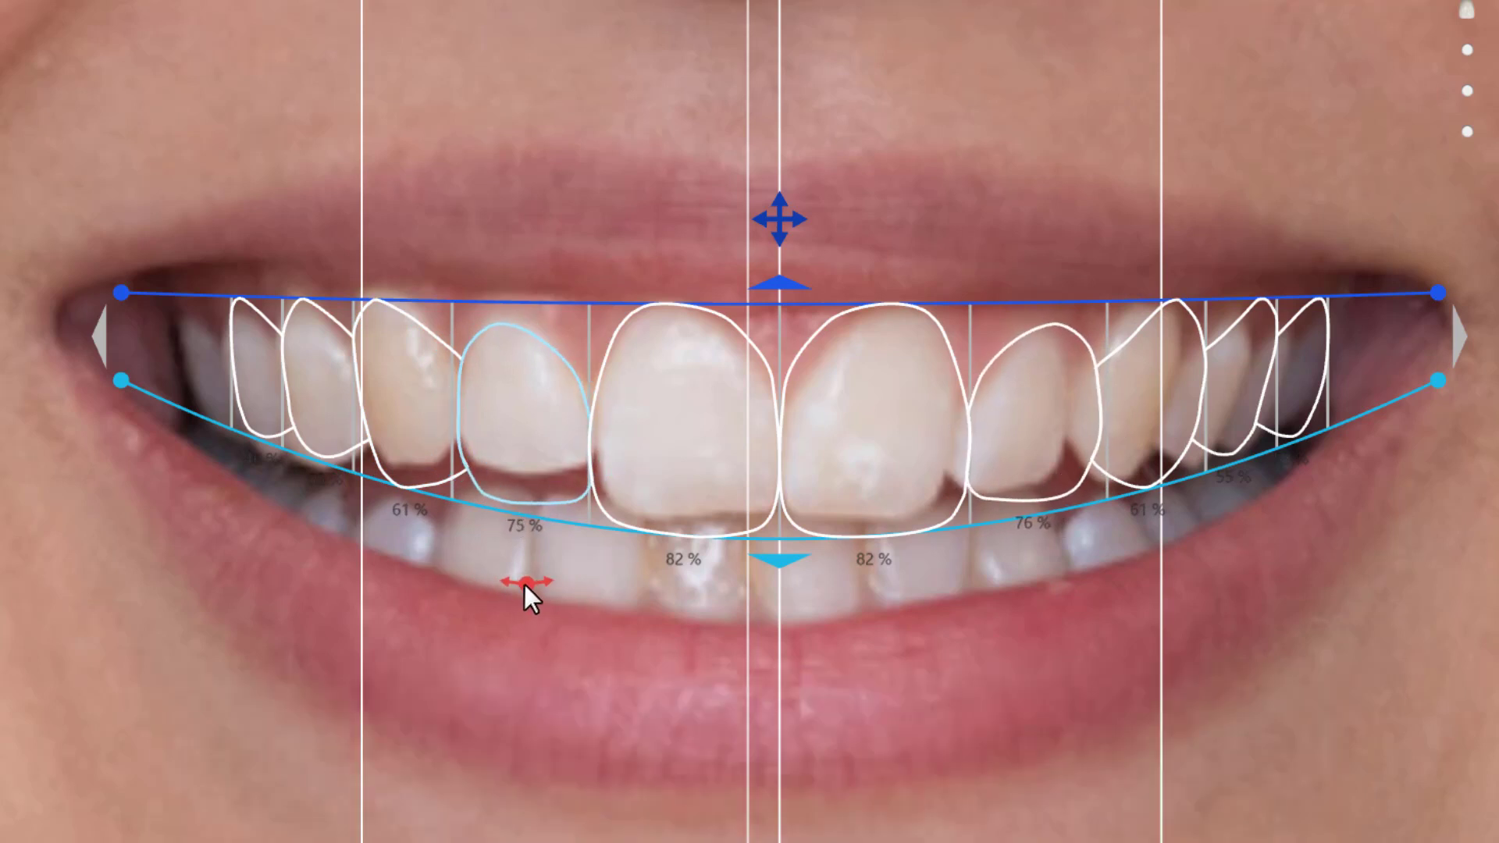
drag(119, 292, 147, 278)
mouse_move(119, 377)
mouse_down()
mouse_move(123, 417)
mouse_move(130, 351)
mouse_move(125, 403)
mouse_up()
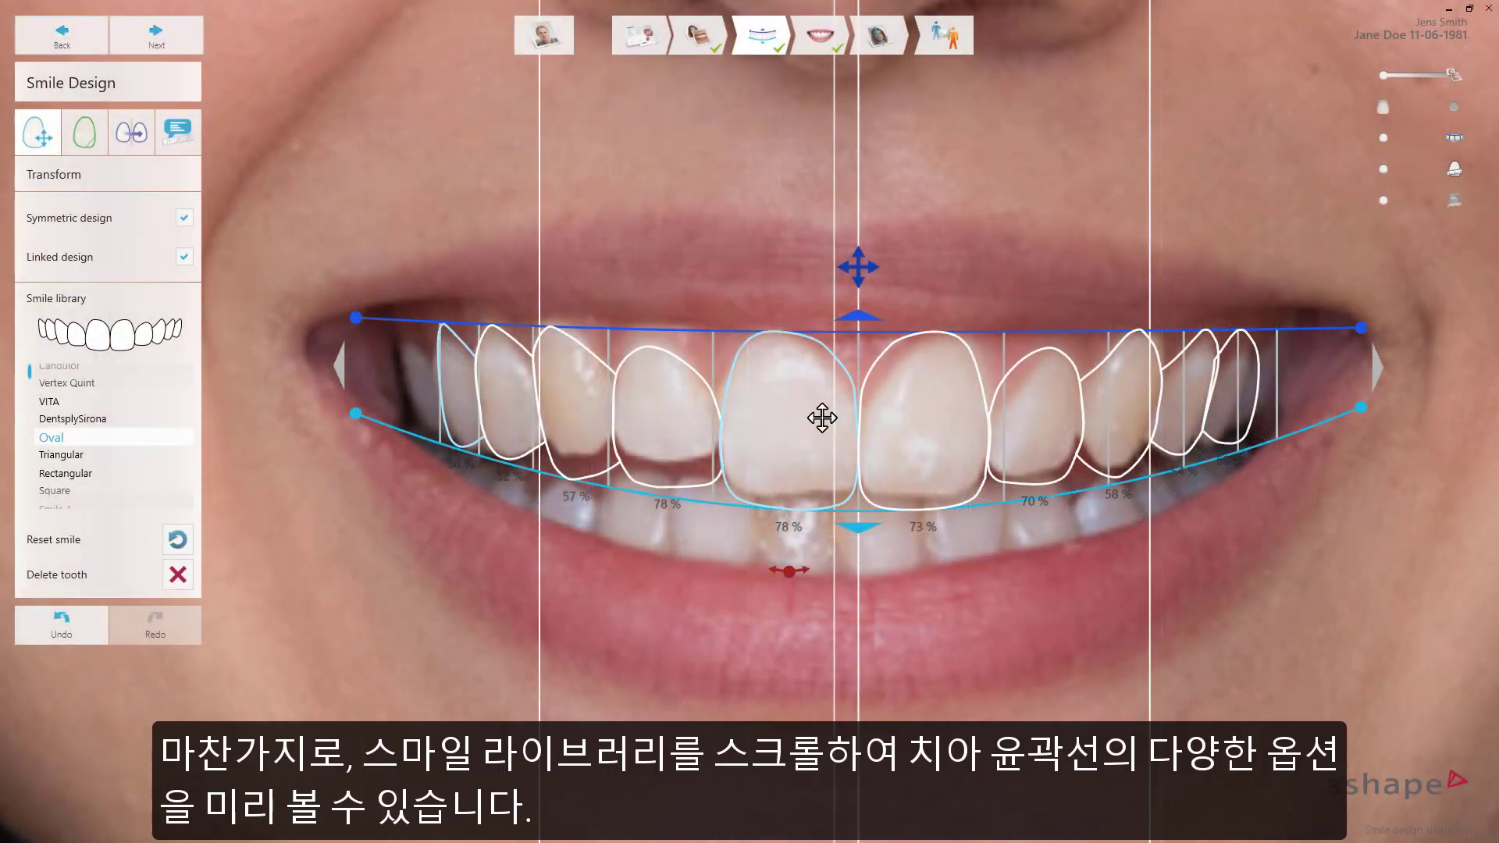
Preview the Triangular, Square and Smile library tooth shapes, returning to the Oval outlines
key(Down)
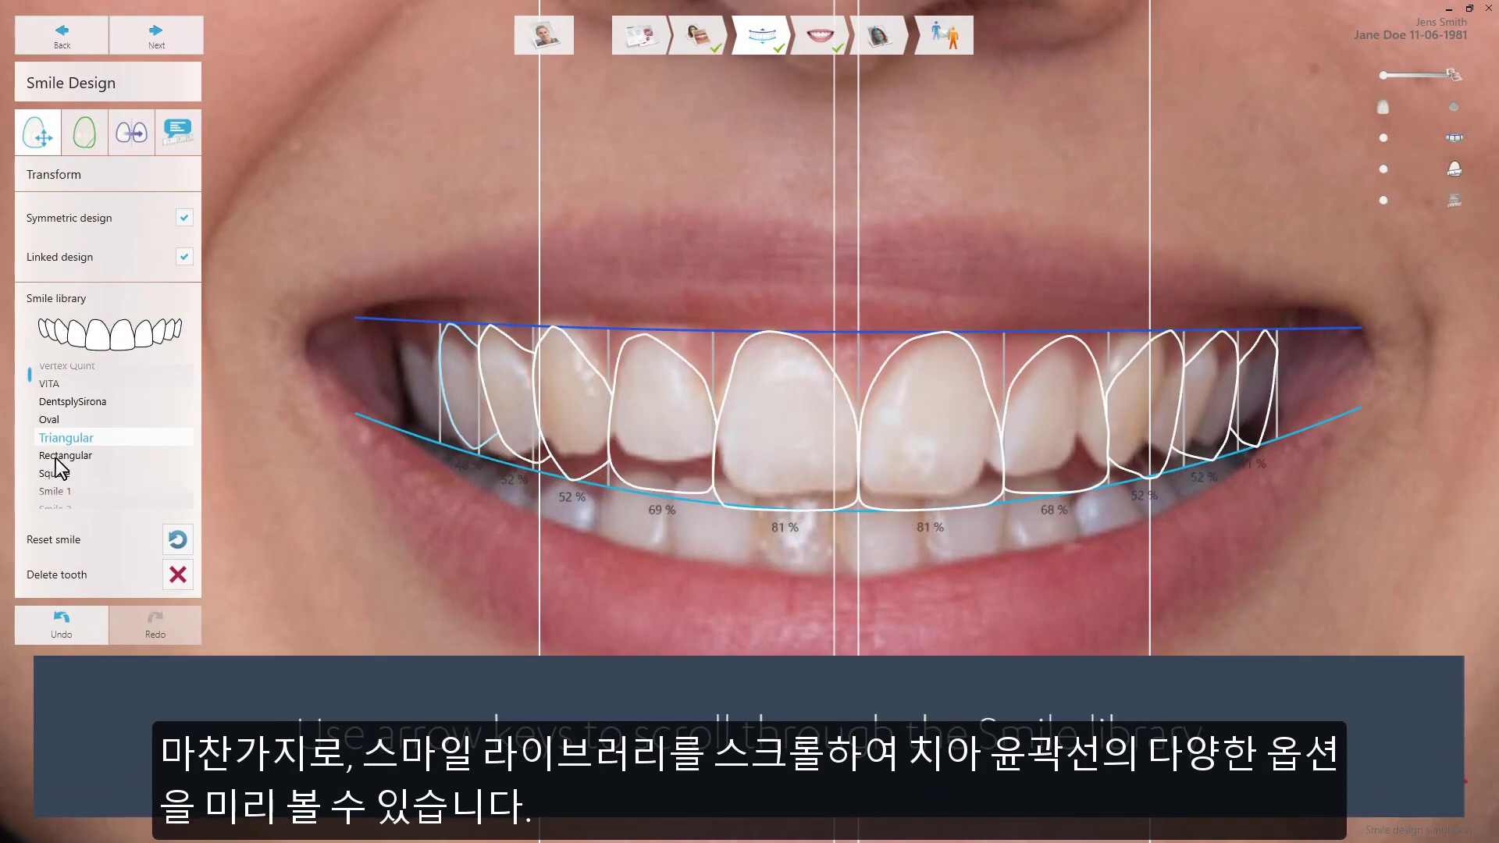
key(Down)
key(Down)
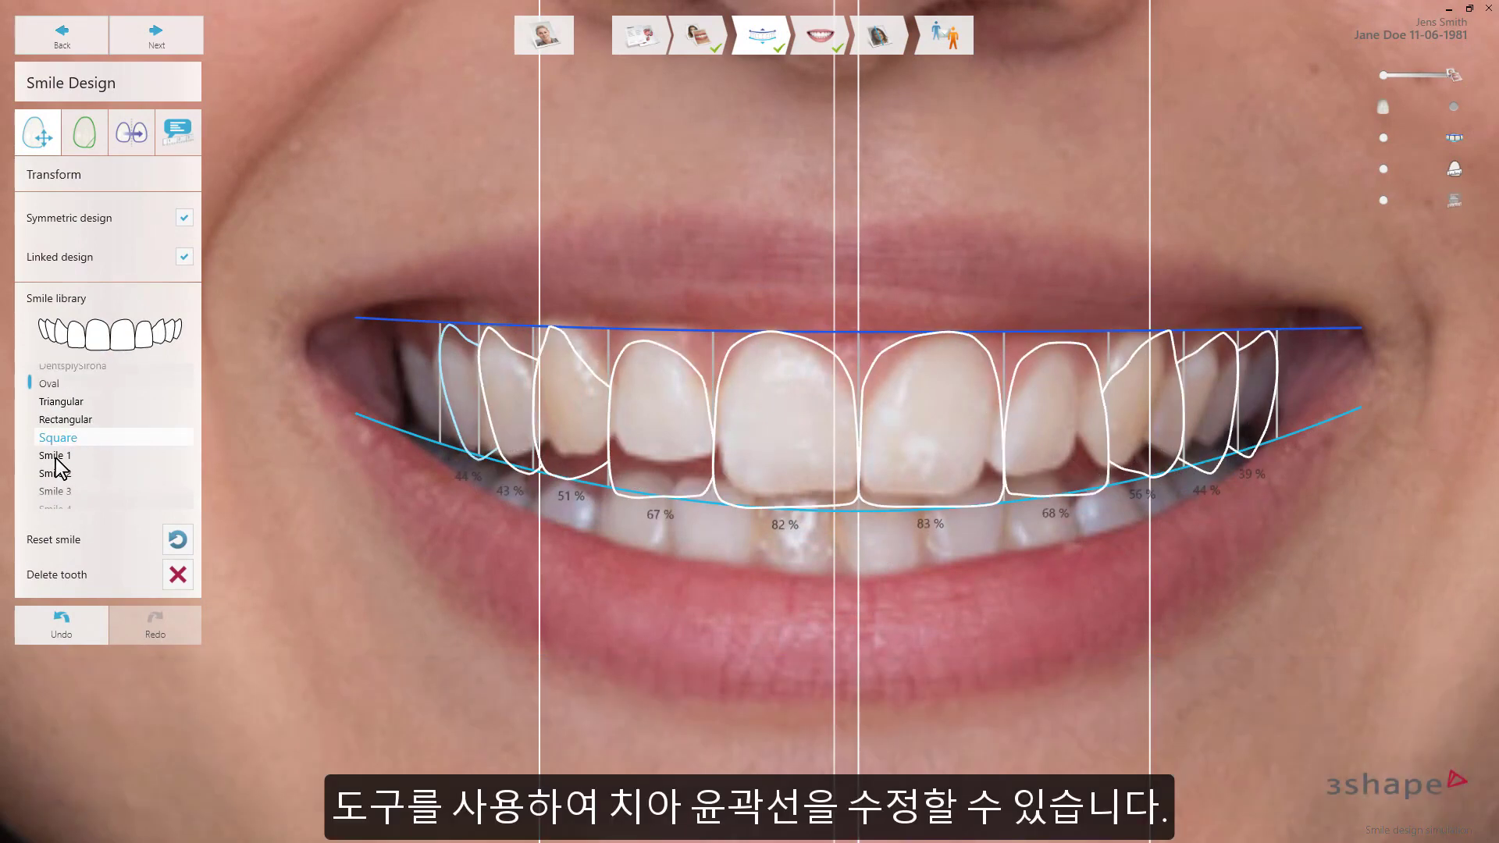
click(1453, 107)
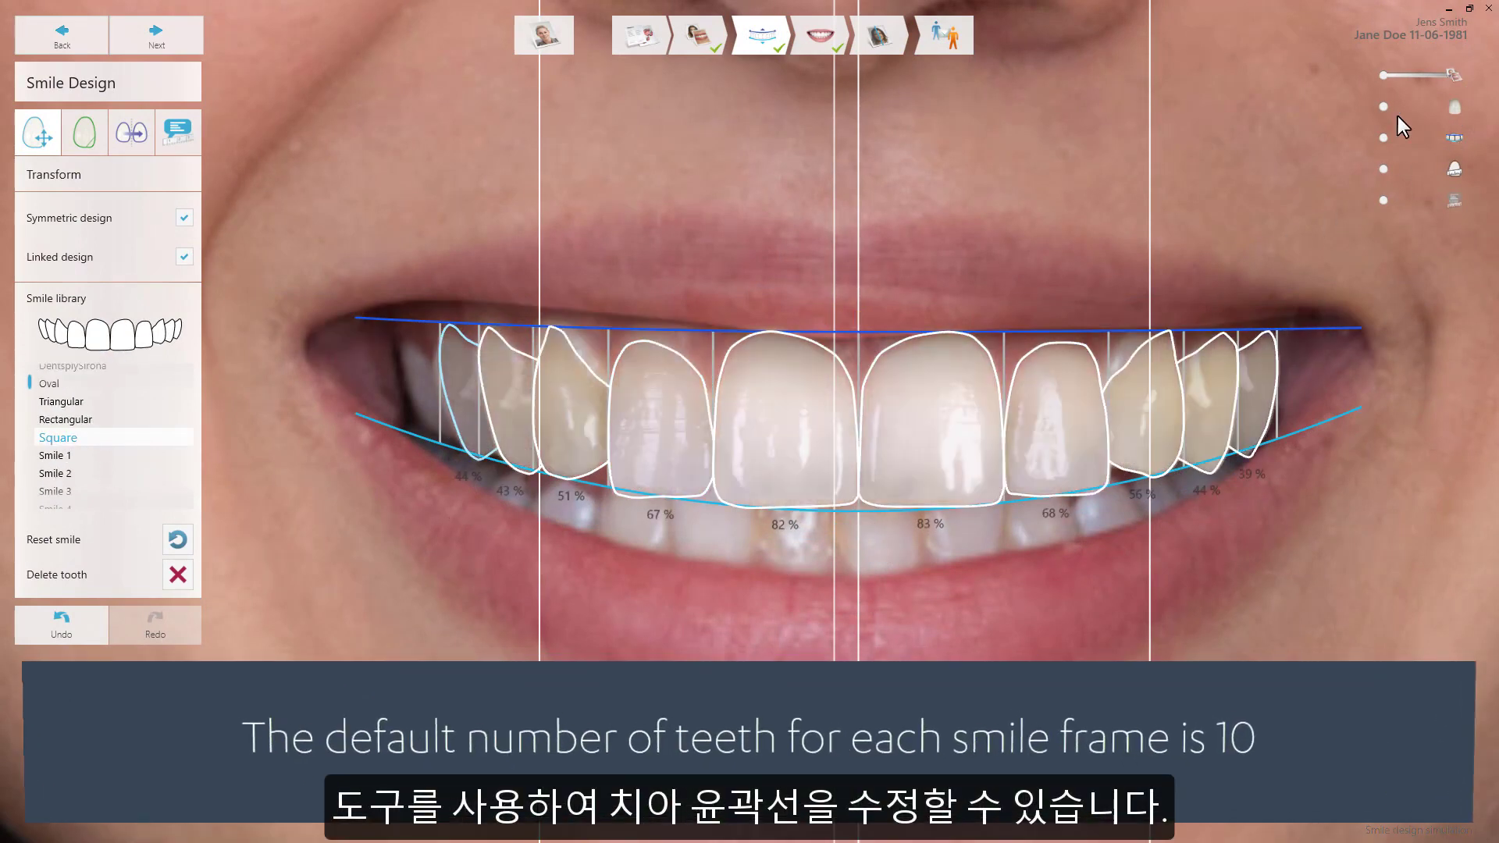
key(Down)
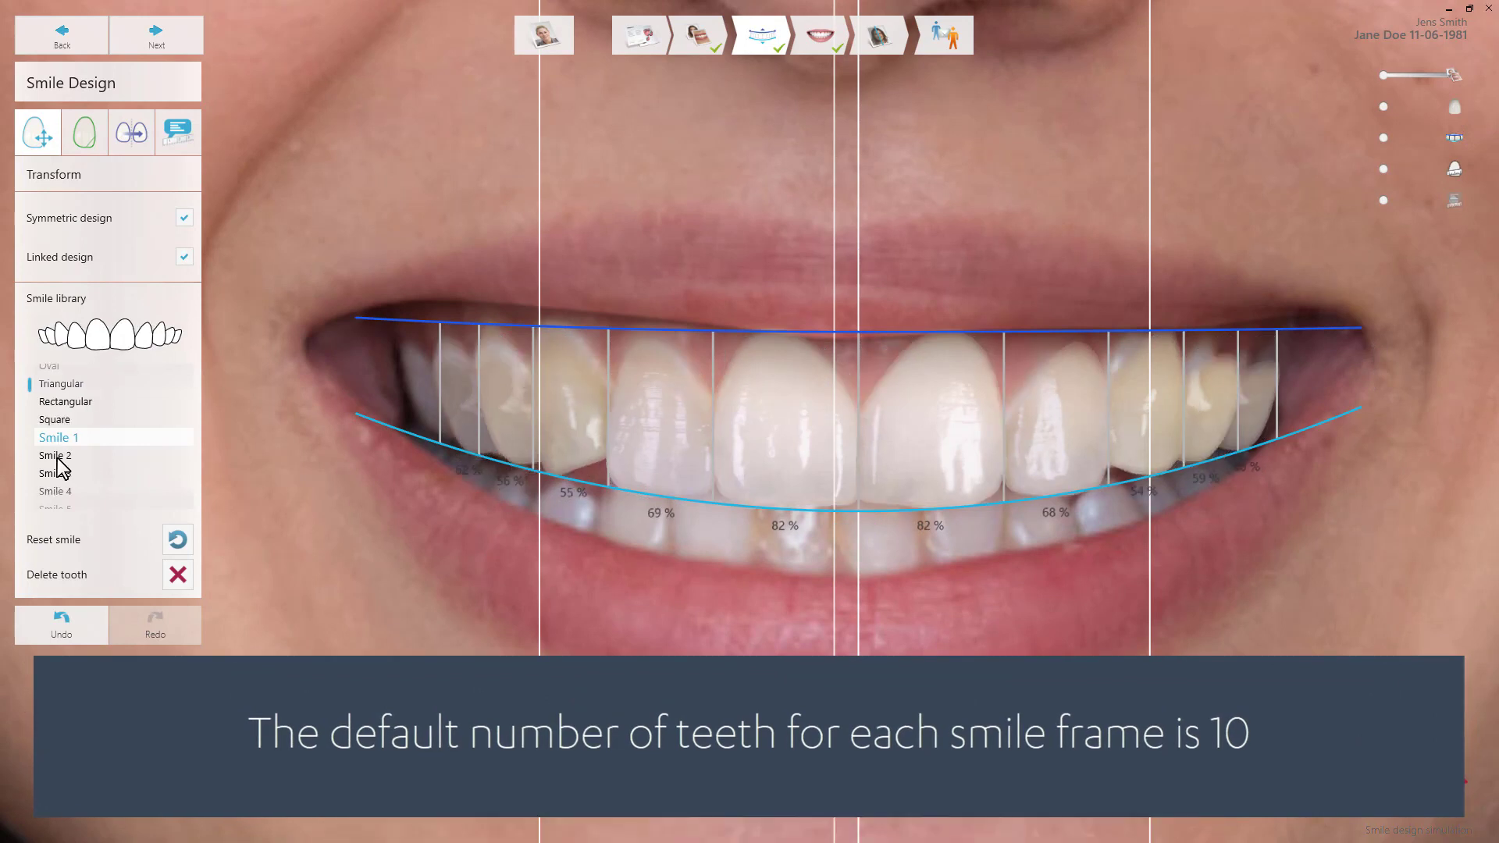
key(Down)
key(Down)
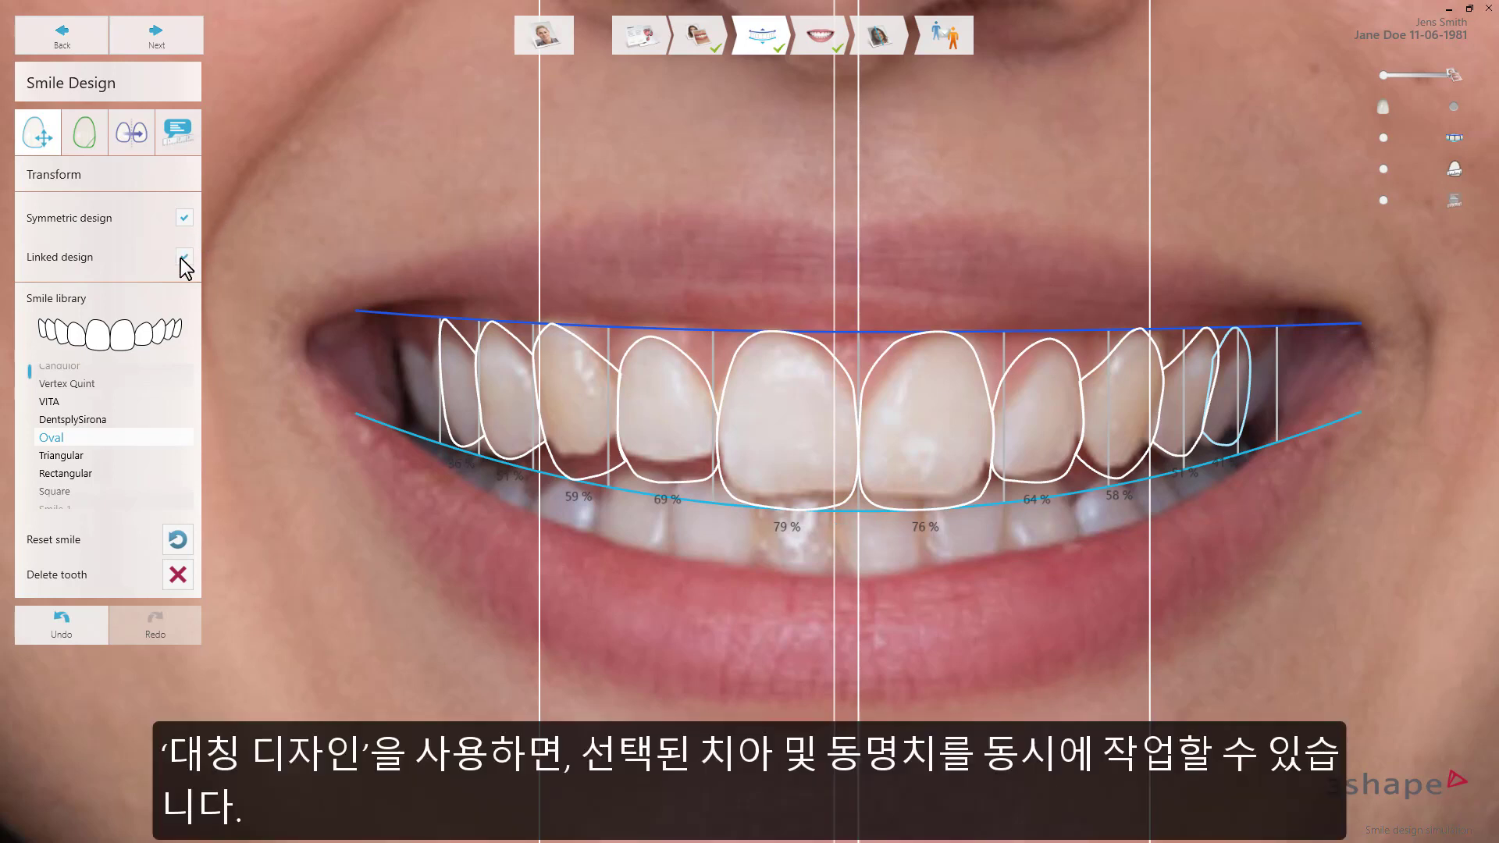
With linked design off, lengthen a lateral incisor by dragging its bottom edge down
click(184, 257)
click(667, 480)
mouse_move(672, 484)
mouse_down()
mouse_move(676, 465)
mouse_move(676, 480)
mouse_up()
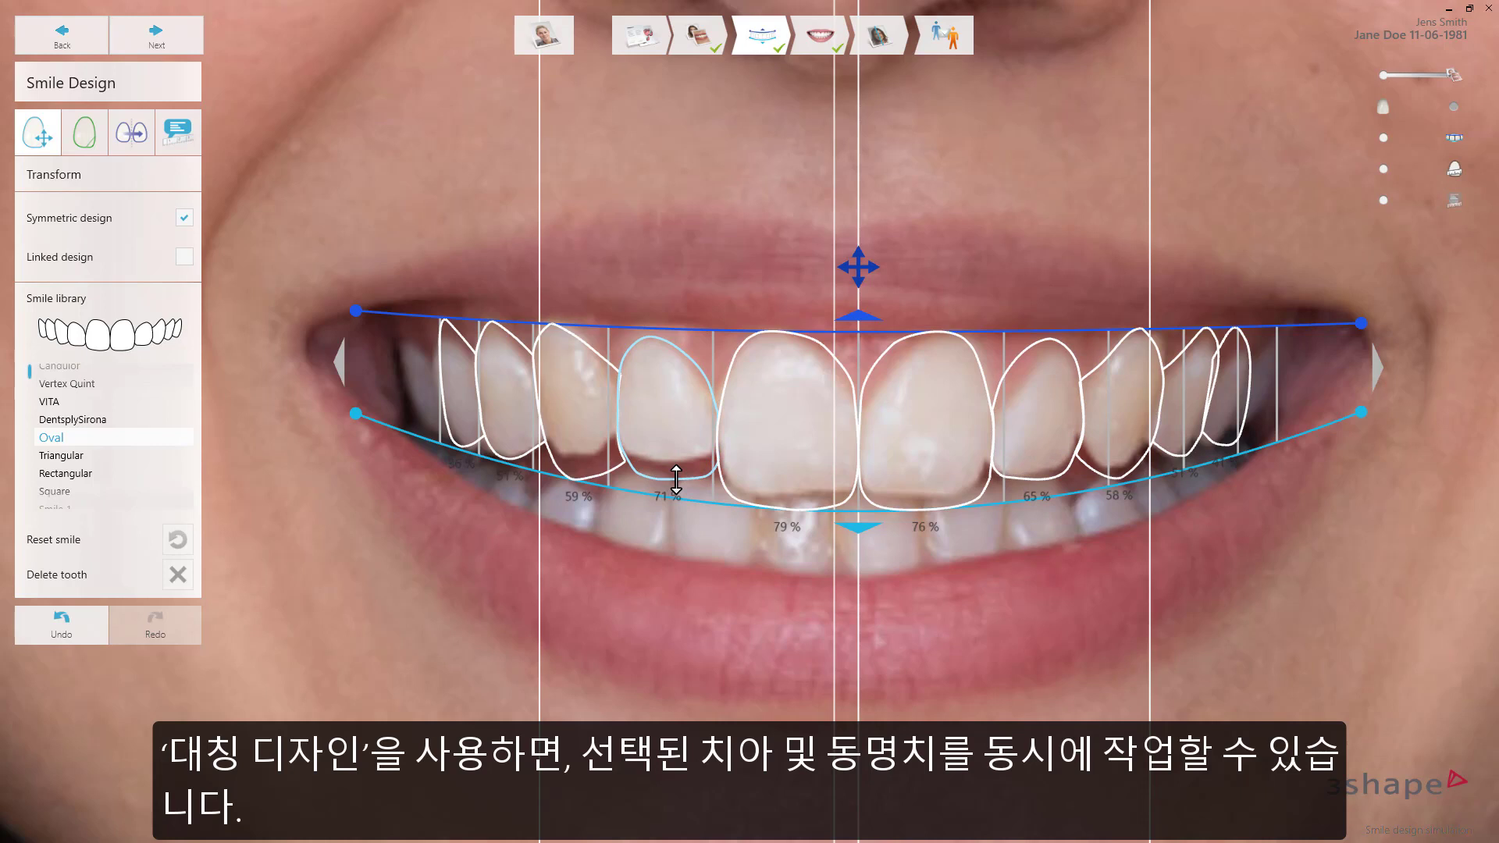
Re-enable linked design, shift the canine–lateral boundary left, and re-enable symmetric design
click(184, 257)
click(535, 401)
mouse_move(616, 405)
mouse_down()
mouse_move(562, 409)
mouse_move(658, 411)
mouse_move(593, 414)
mouse_move(652, 415)
mouse_move(596, 415)
mouse_move(616, 414)
mouse_up()
click(185, 219)
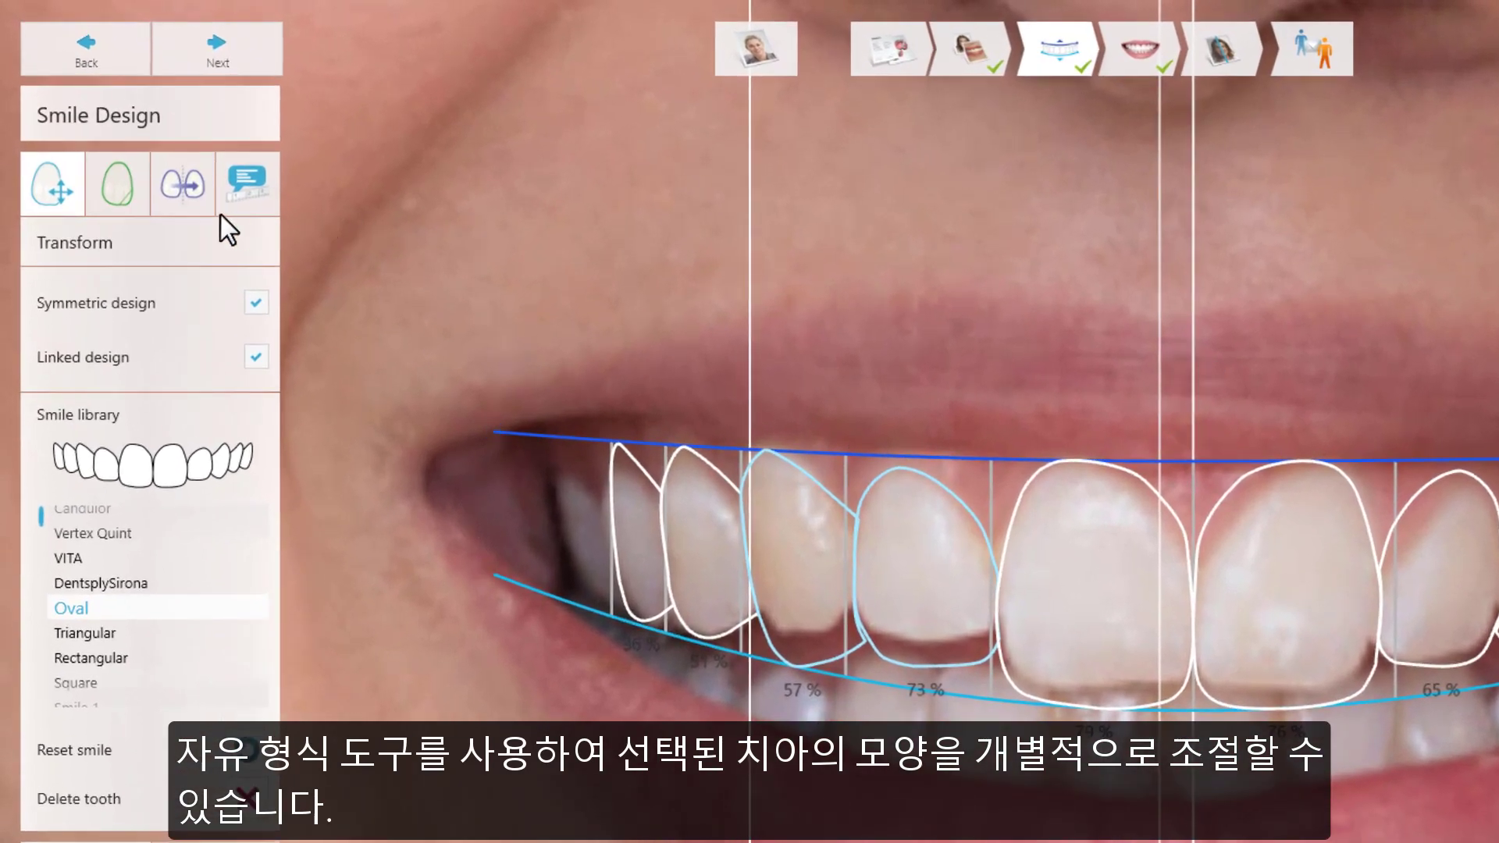
Use Freeform with an adjusted radius to redraw the 57% canine's upper right edge
click(115, 189)
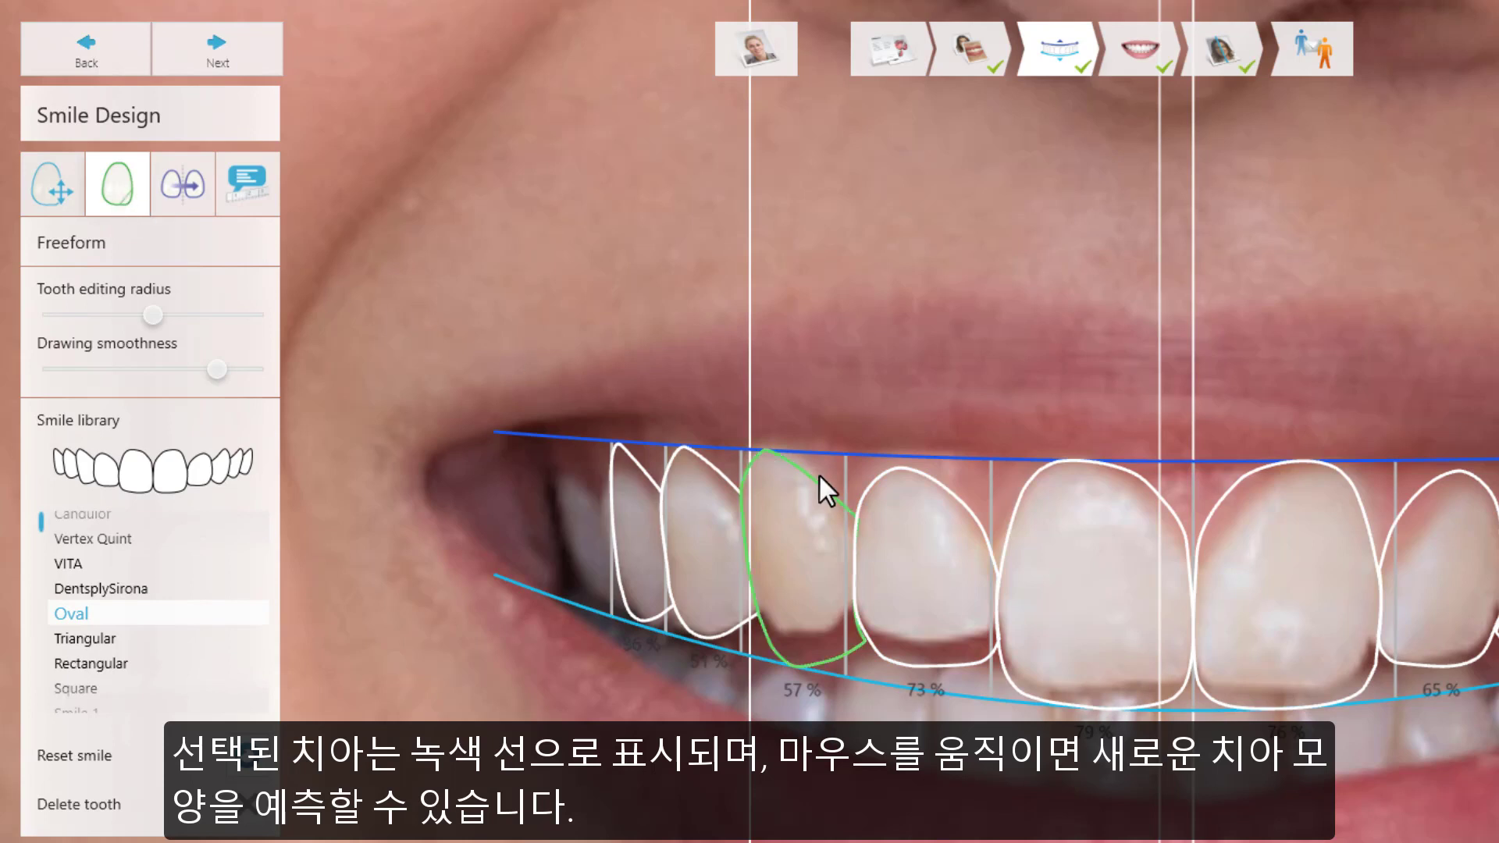
mouse_move(813, 477)
mouse_down()
mouse_move(805, 498)
mouse_move(798, 473)
mouse_move(762, 465)
mouse_move(829, 504)
mouse_move(826, 531)
mouse_up()
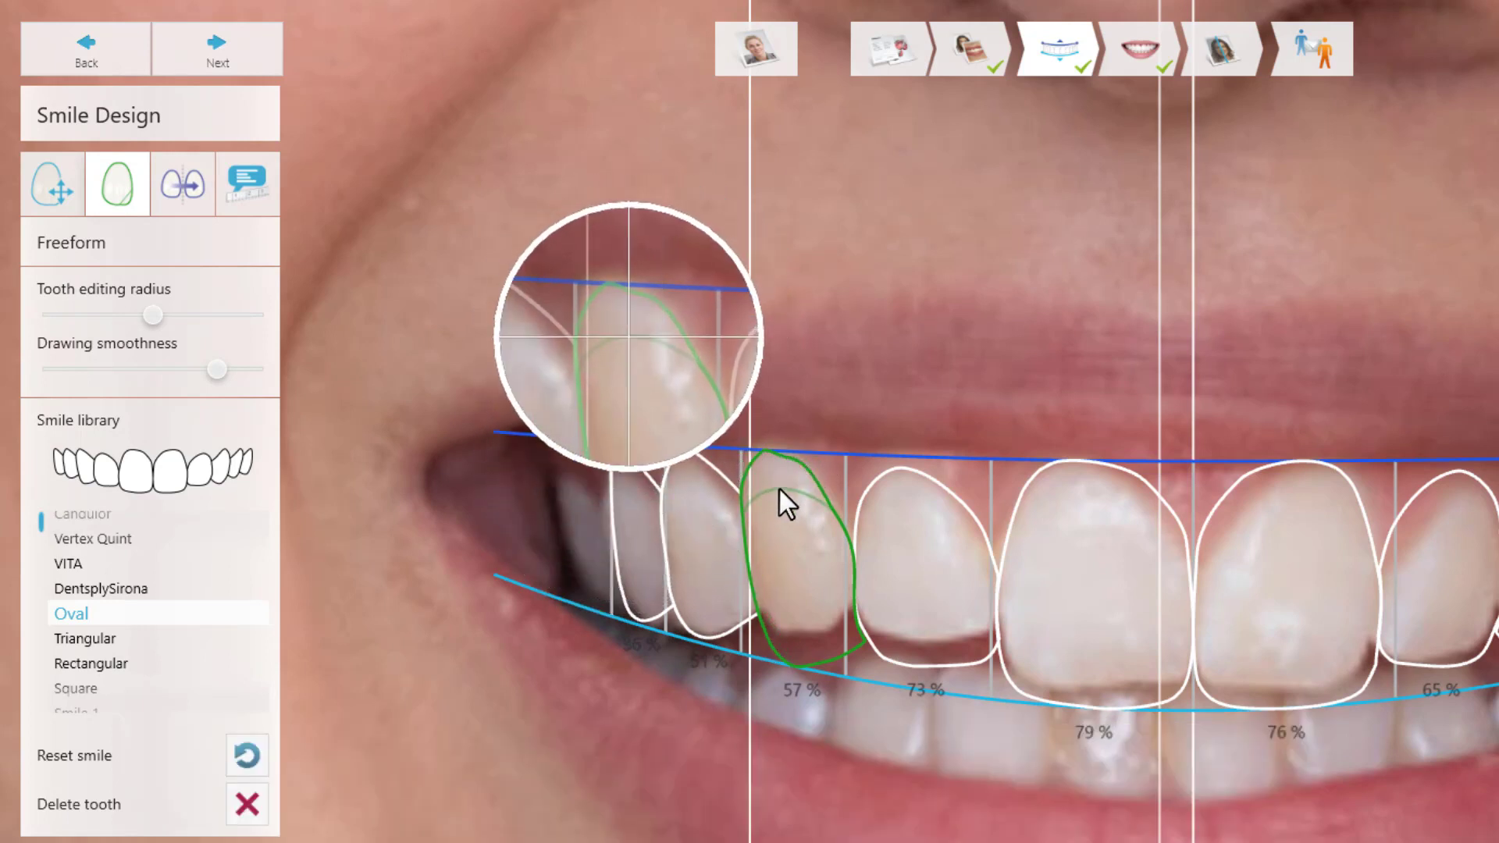
shift+scroll(779, 485, up, 3)
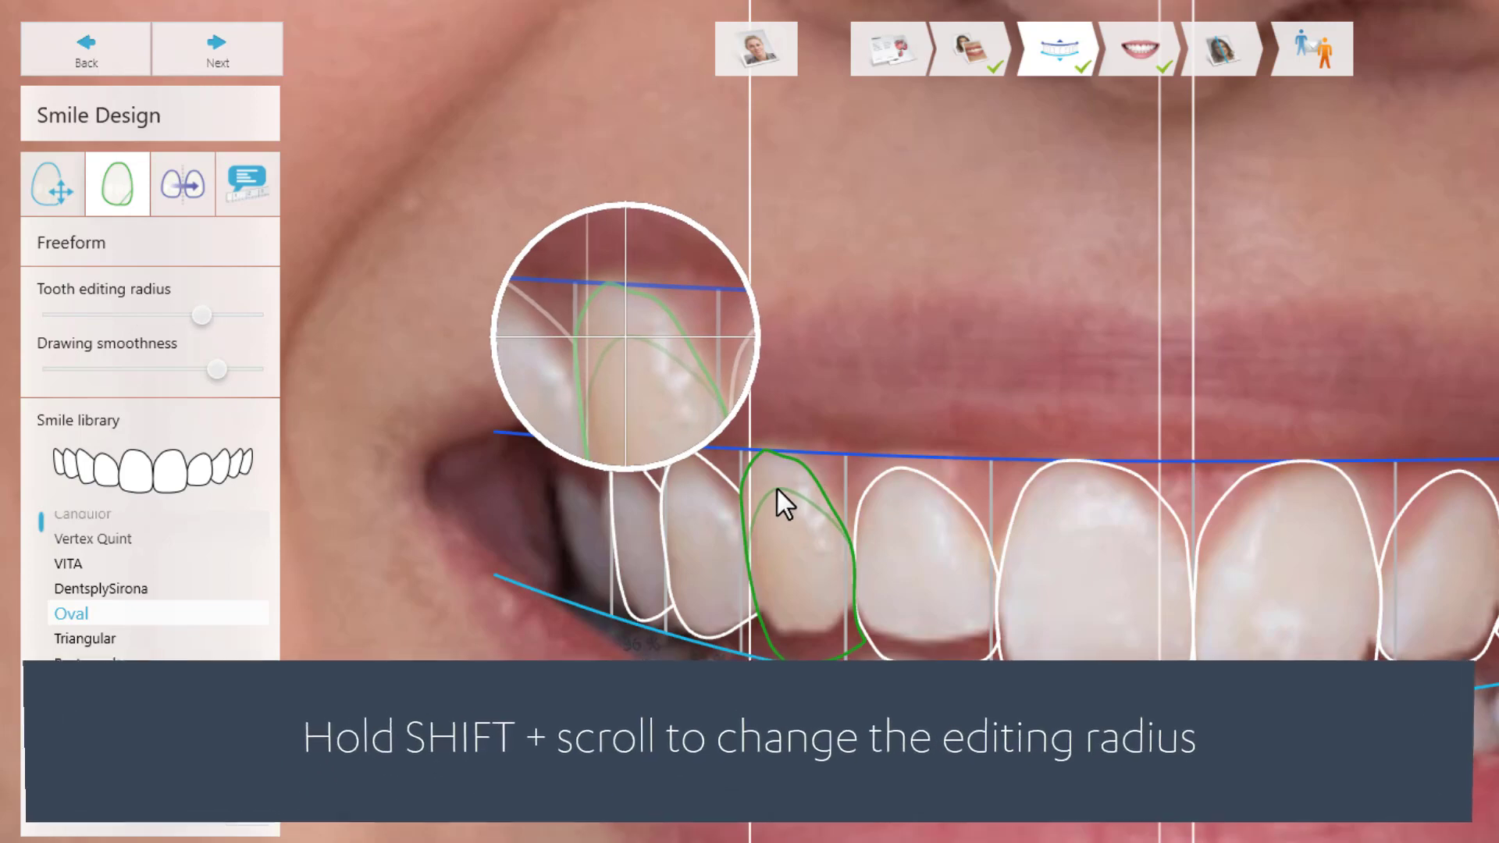
shift+scroll(773, 486, down, 2)
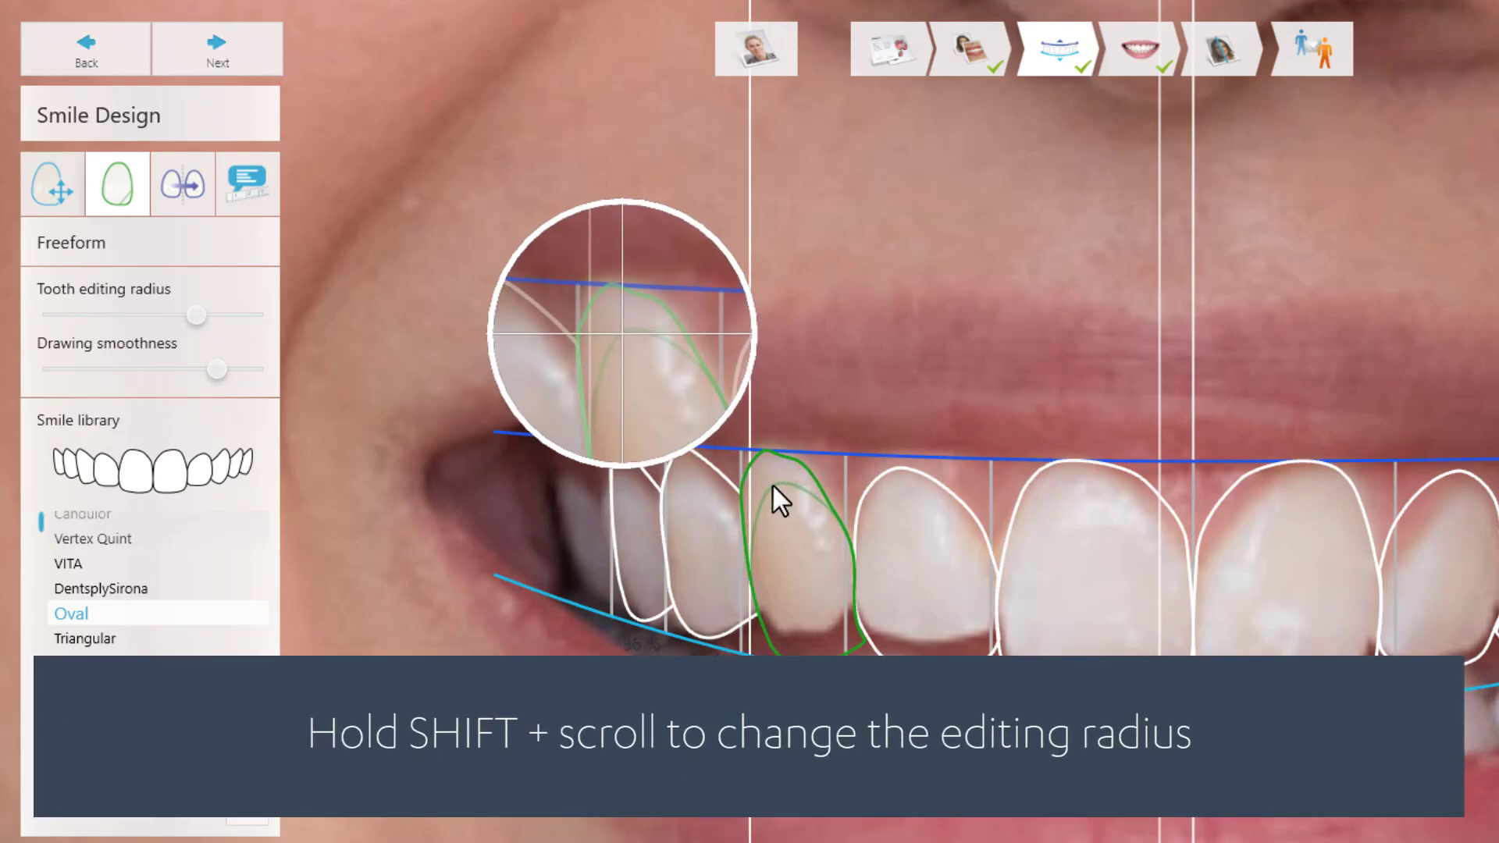
shift+scroll(773, 485, down, 4)
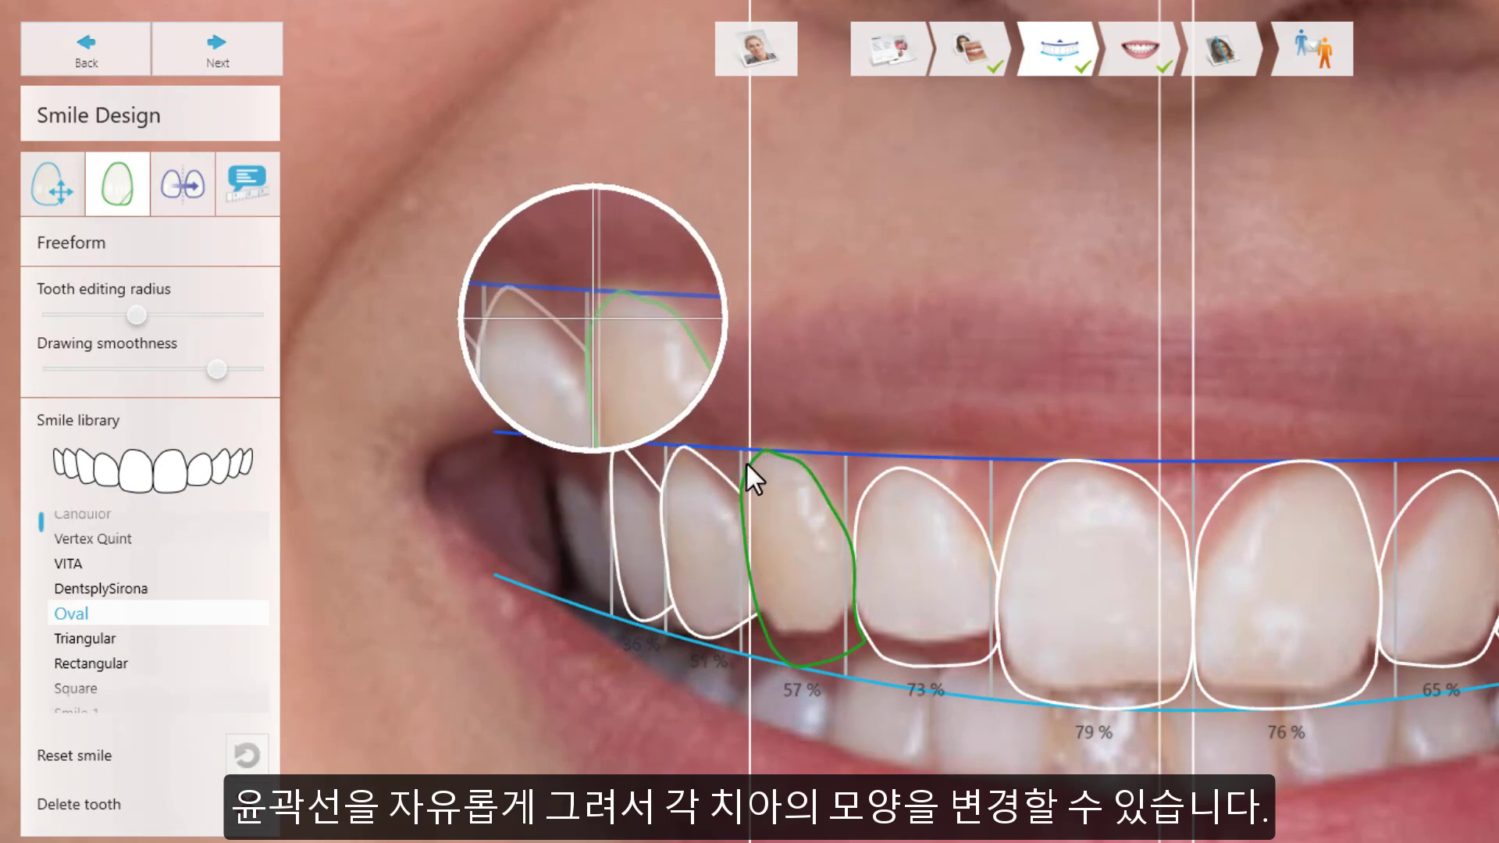
mouse_move(771, 447)
mouse_down()
mouse_move(815, 462)
mouse_move(846, 532)
mouse_up()
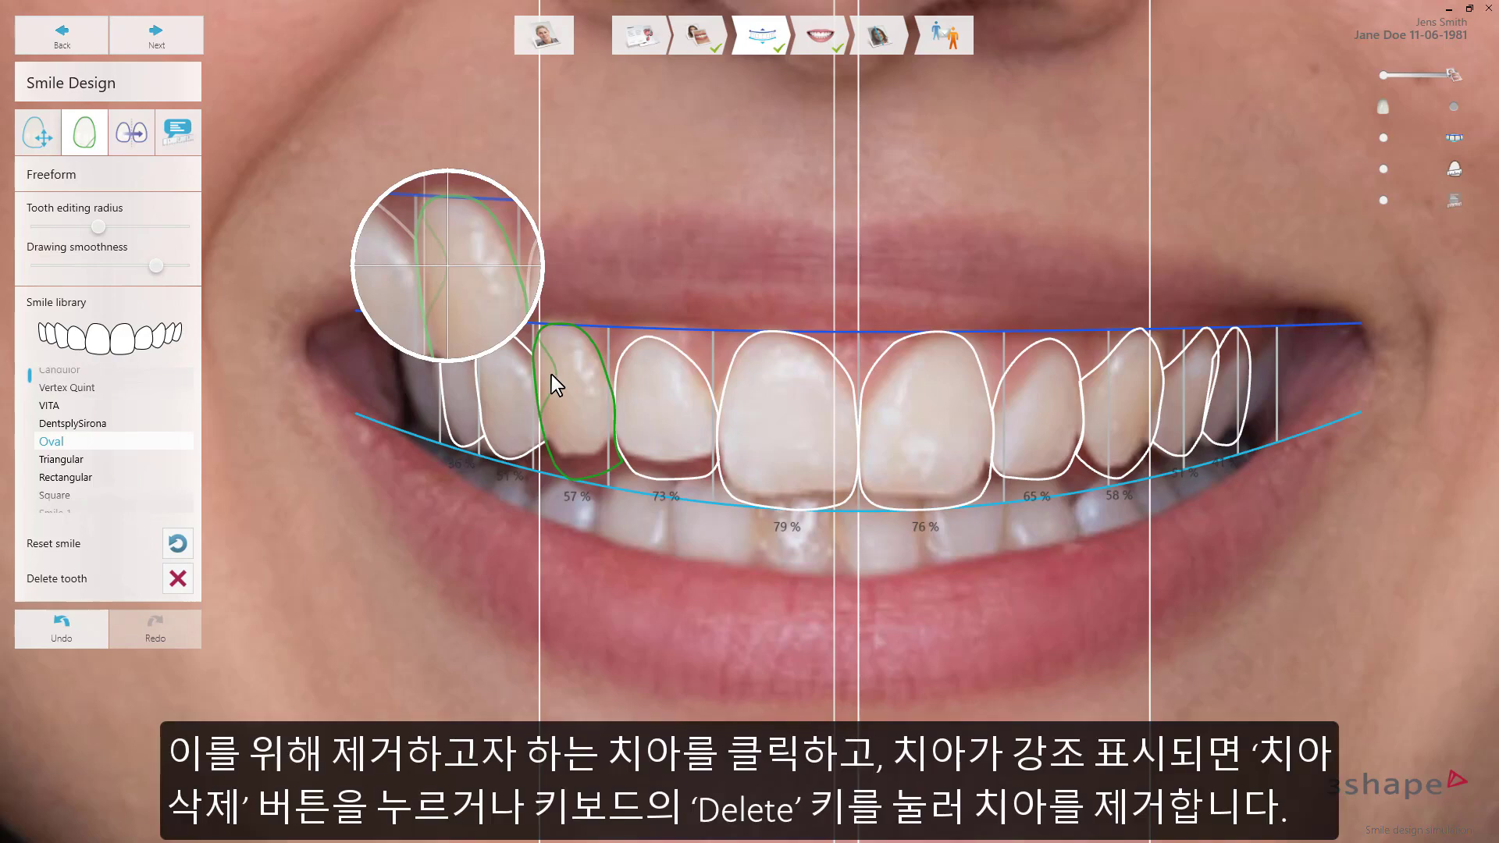
click(454, 406)
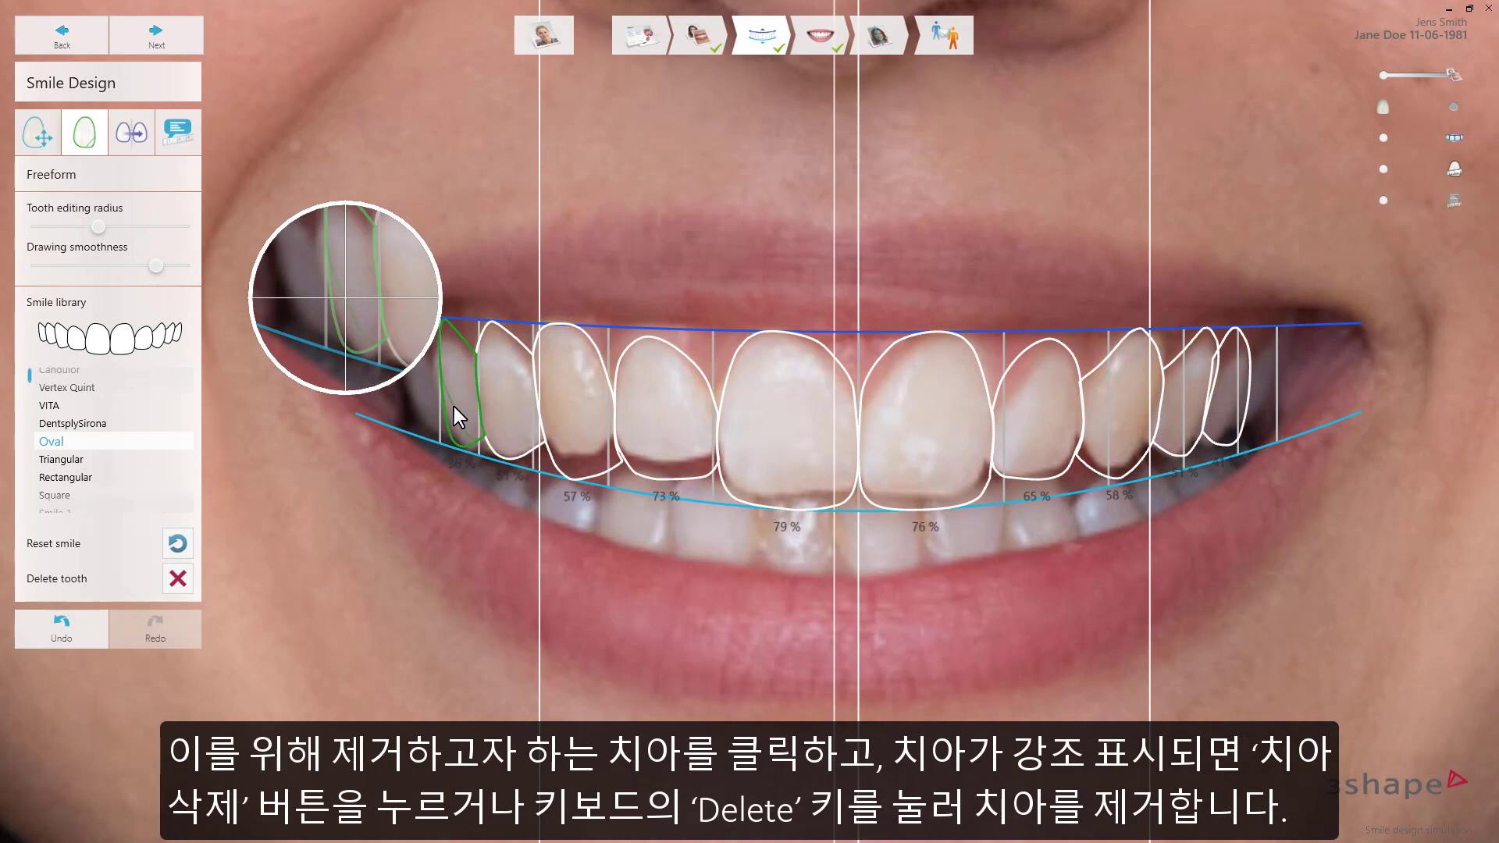
click(177, 582)
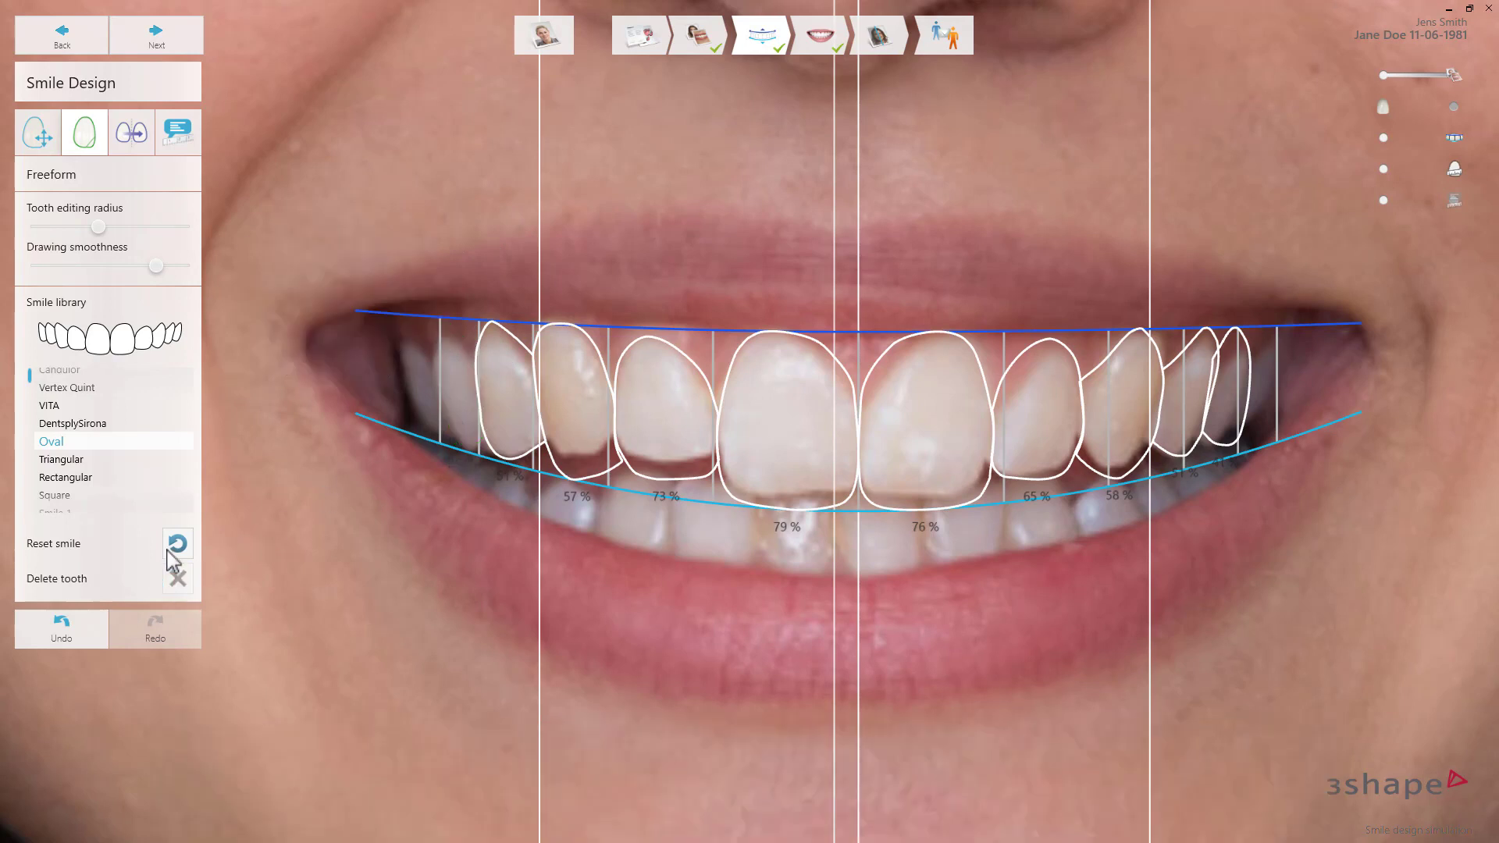
click(37, 139)
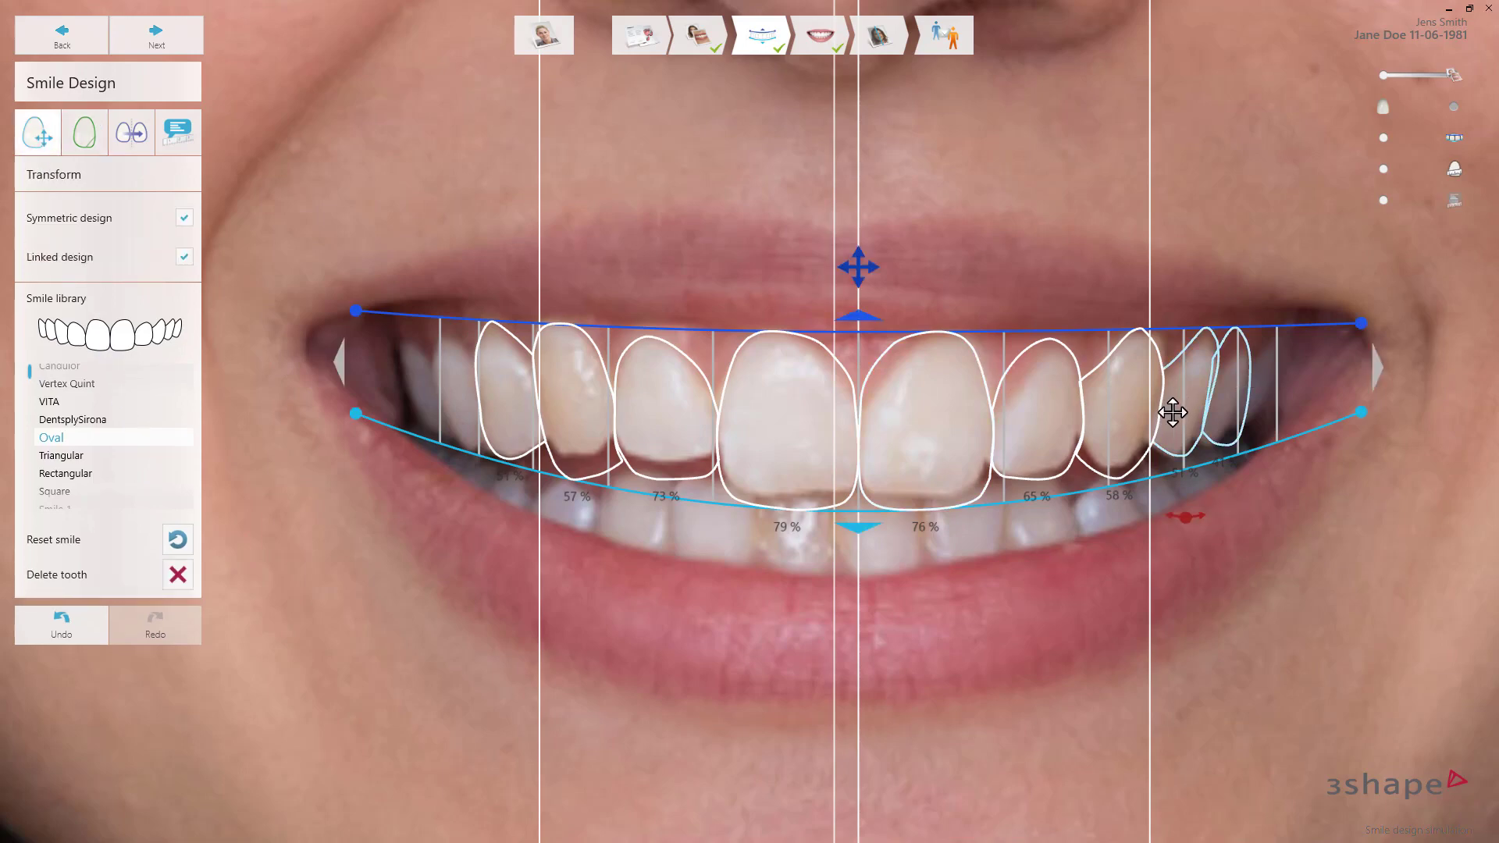
click(87, 141)
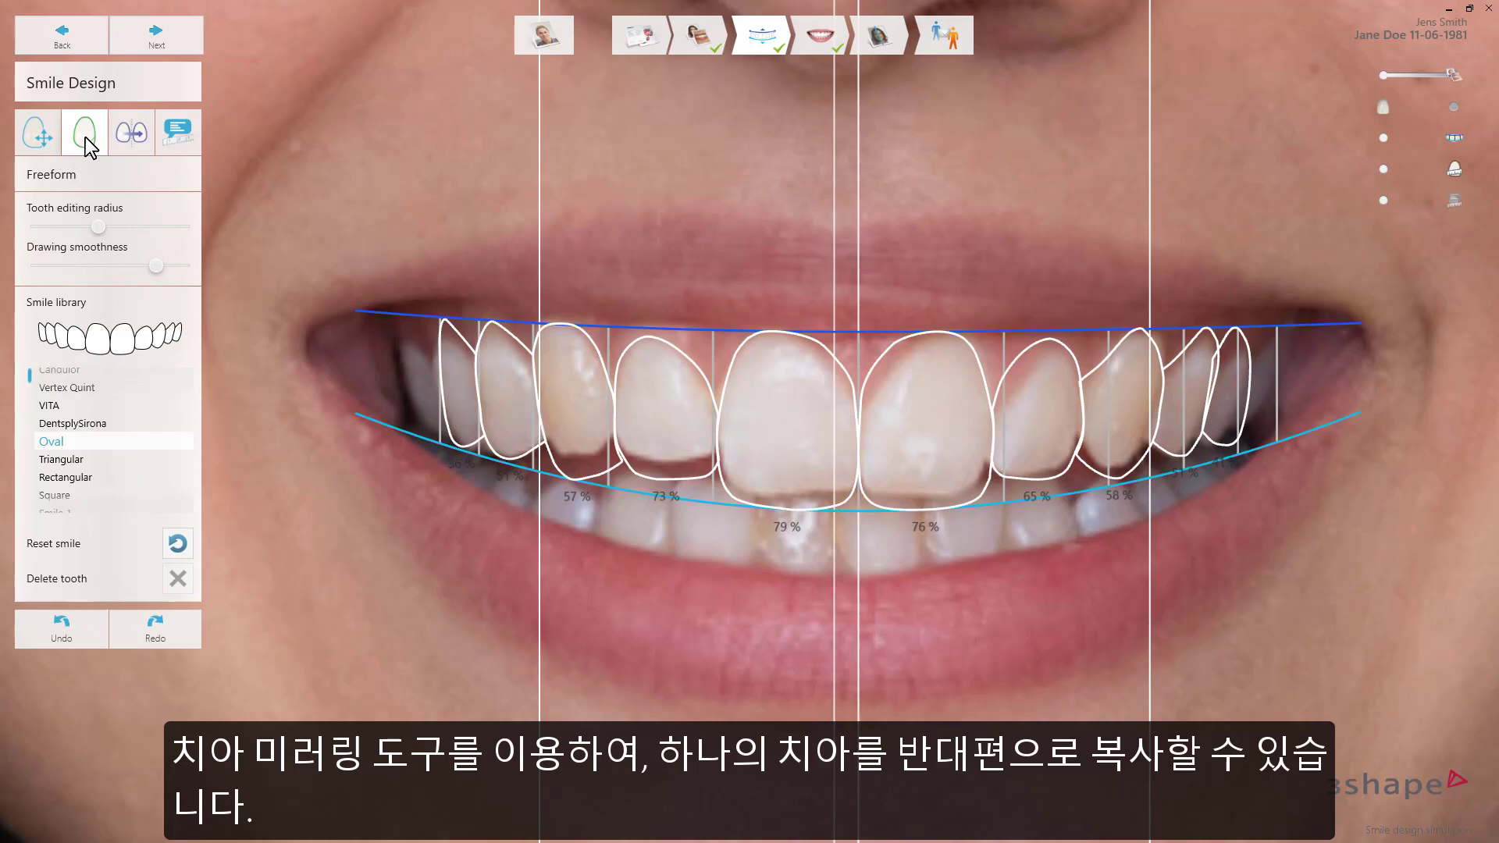
Mirror the left central incisor onto the right one, changing it from 76% to 77%
click(129, 140)
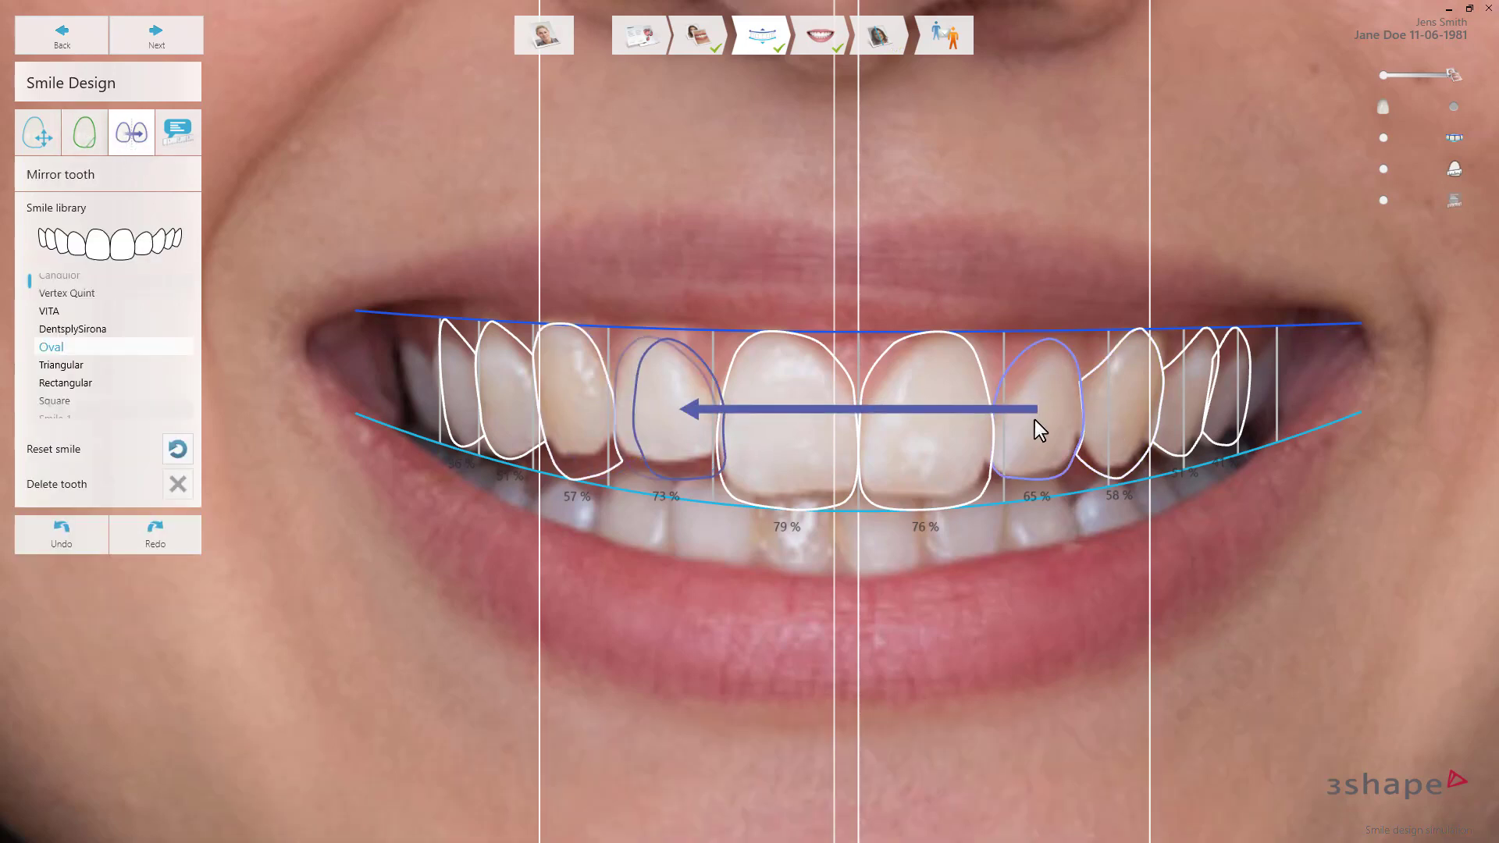
click(770, 427)
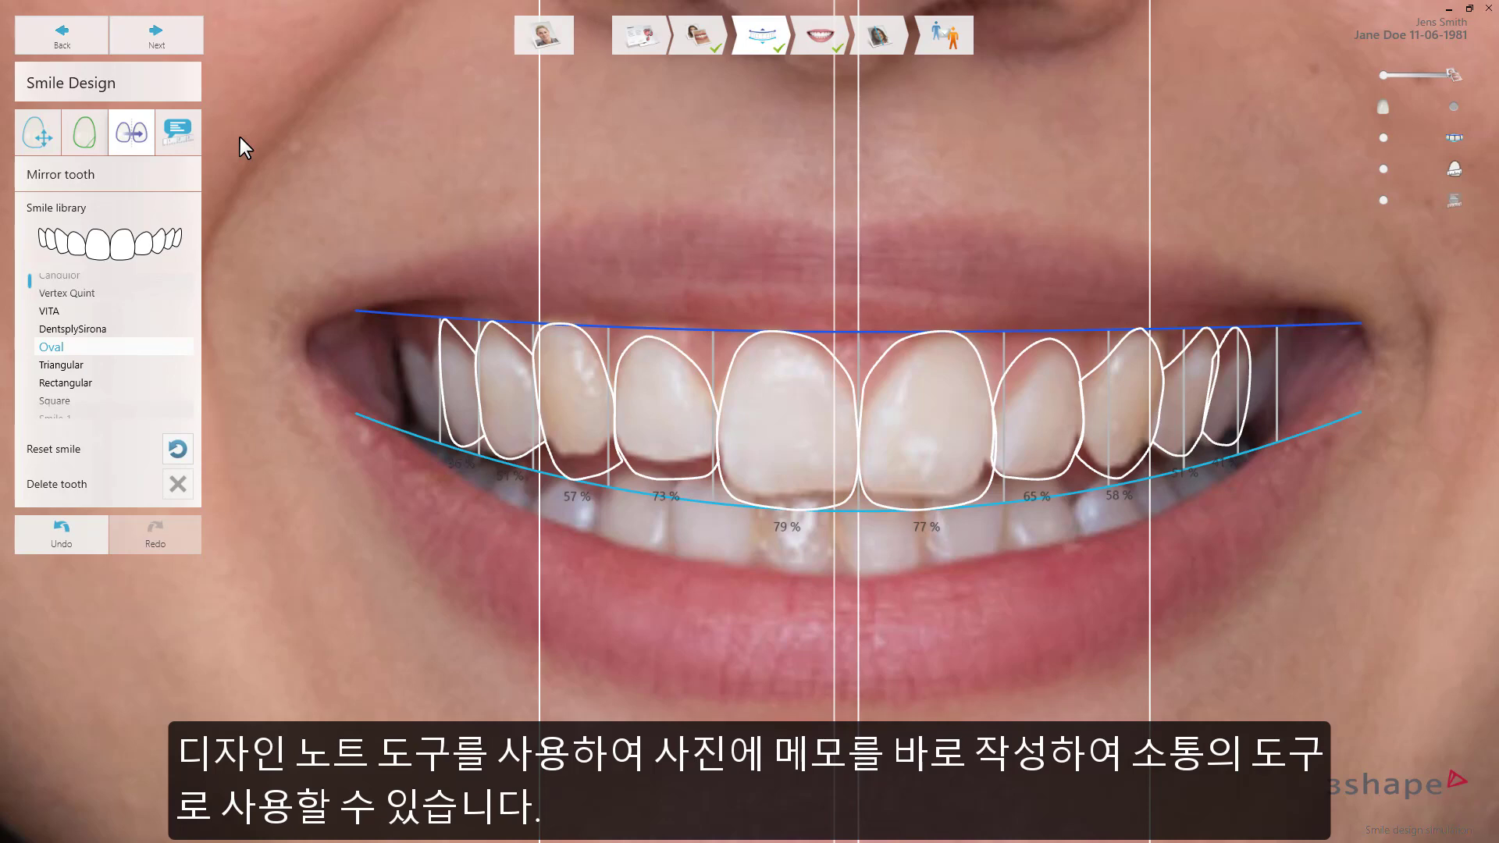
Draw a 5 mm reference across a central incisor so teeth show millimetre dimensions
click(184, 137)
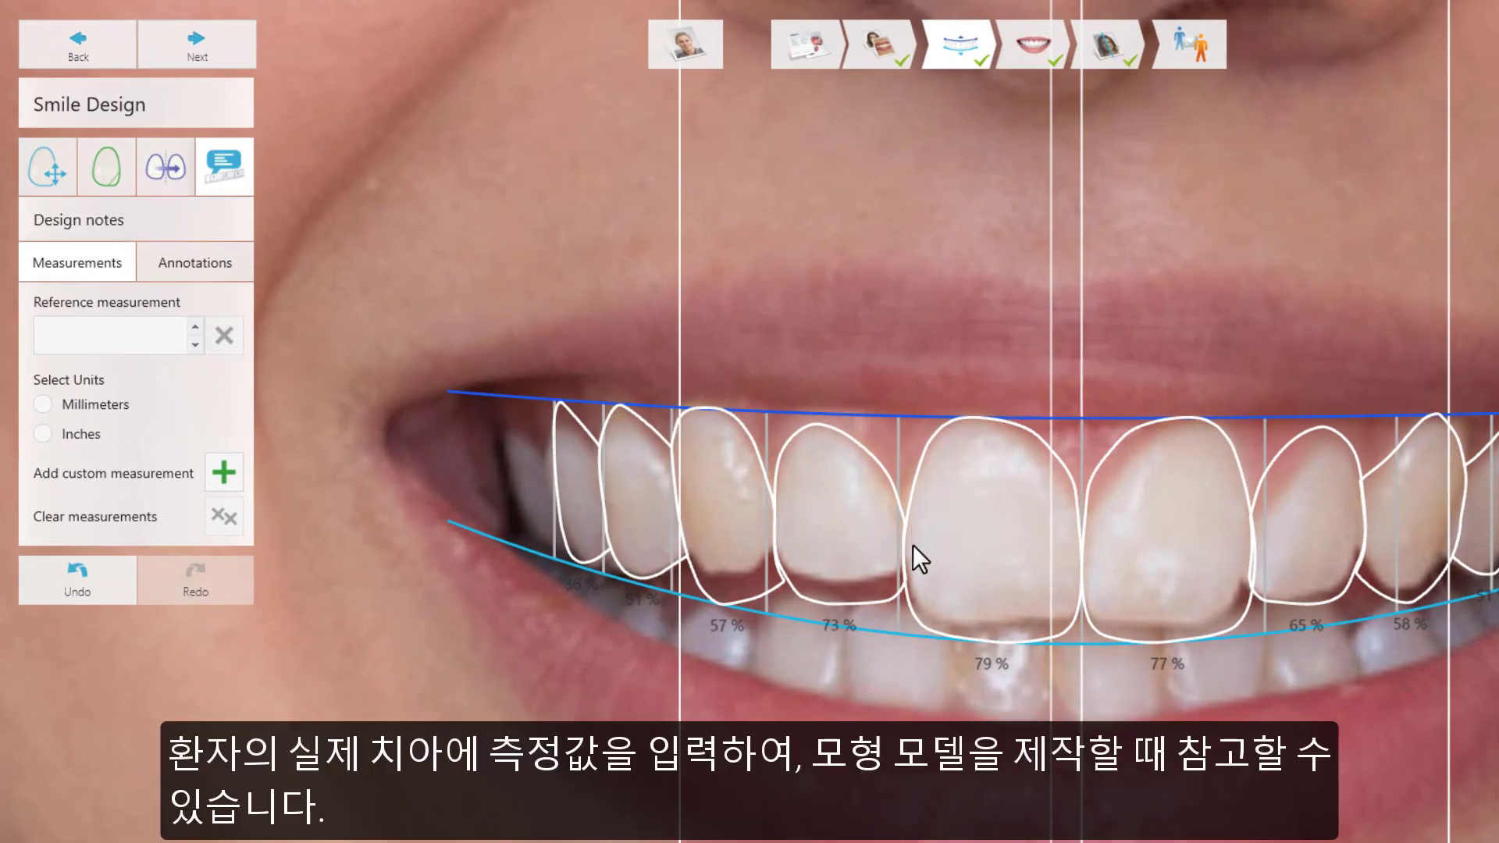
drag(911, 575, 1077, 574)
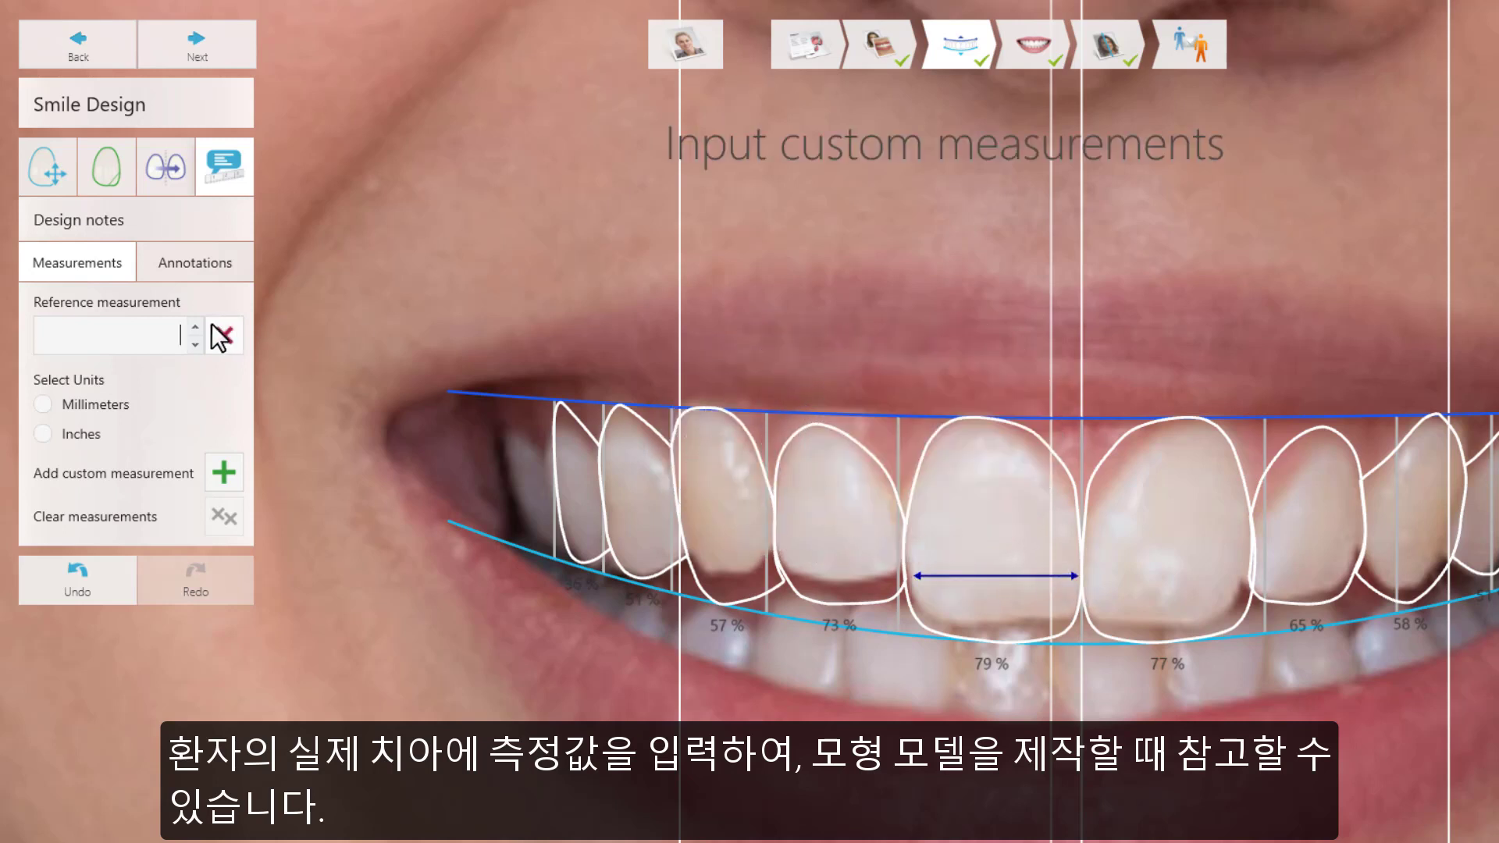
text(5)
click(44, 405)
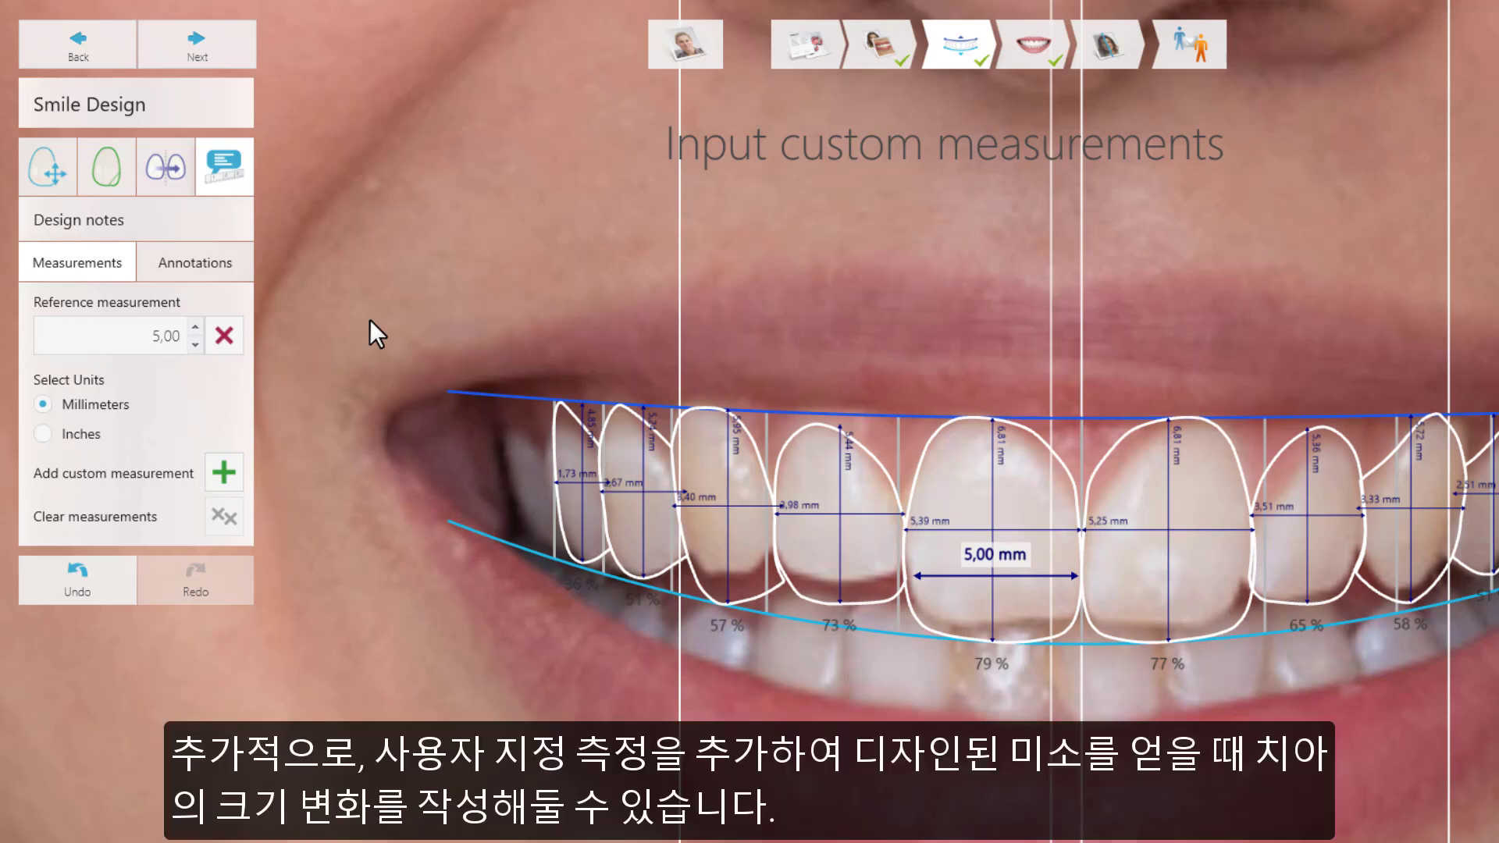
Add a 1,00 mm custom measurement at the central incisor's edge
click(226, 471)
drag(1014, 619, 1013, 648)
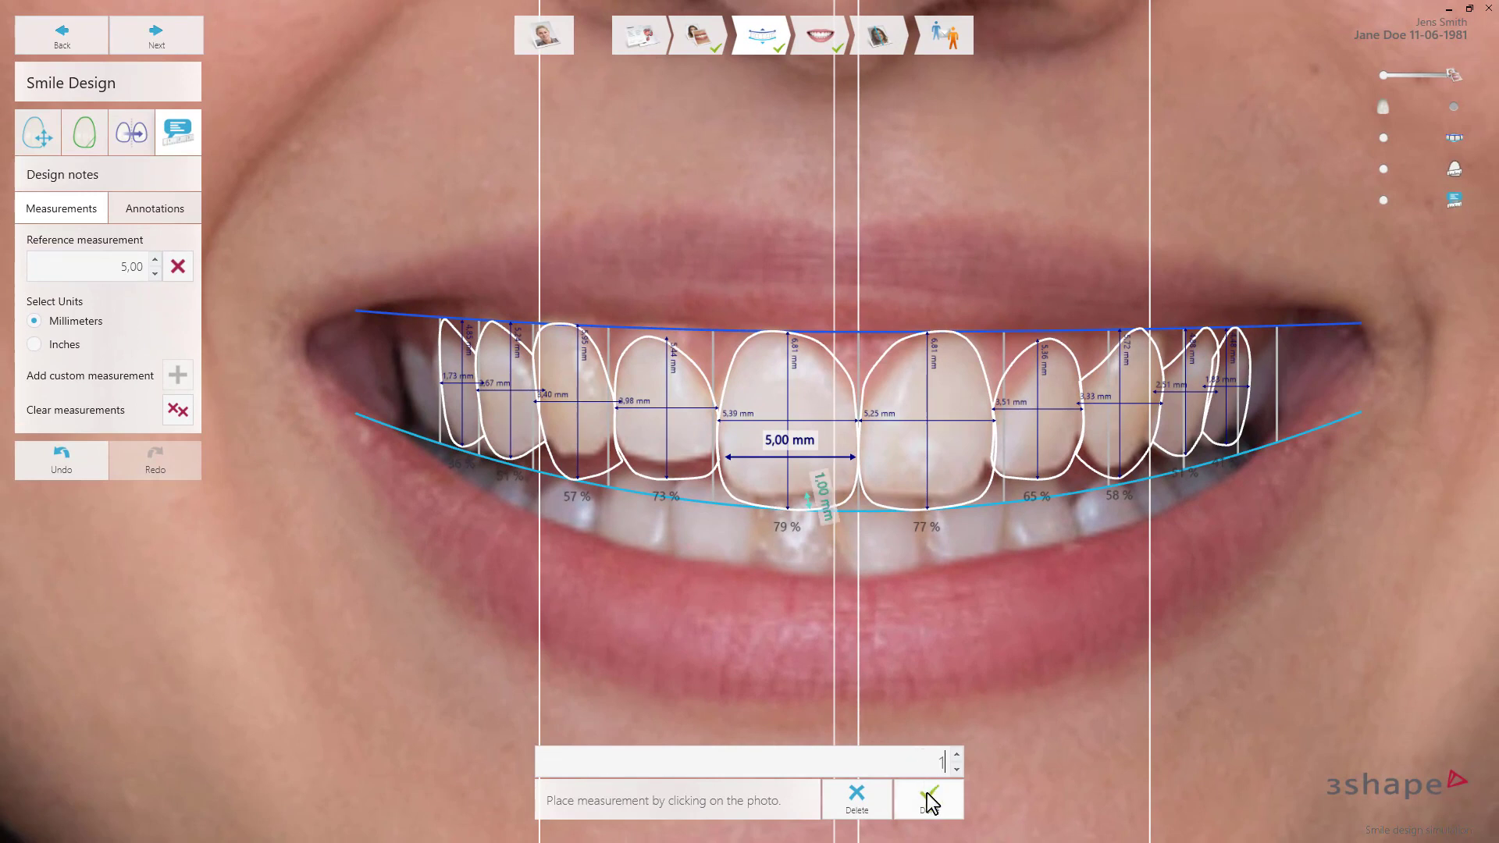
click(928, 796)
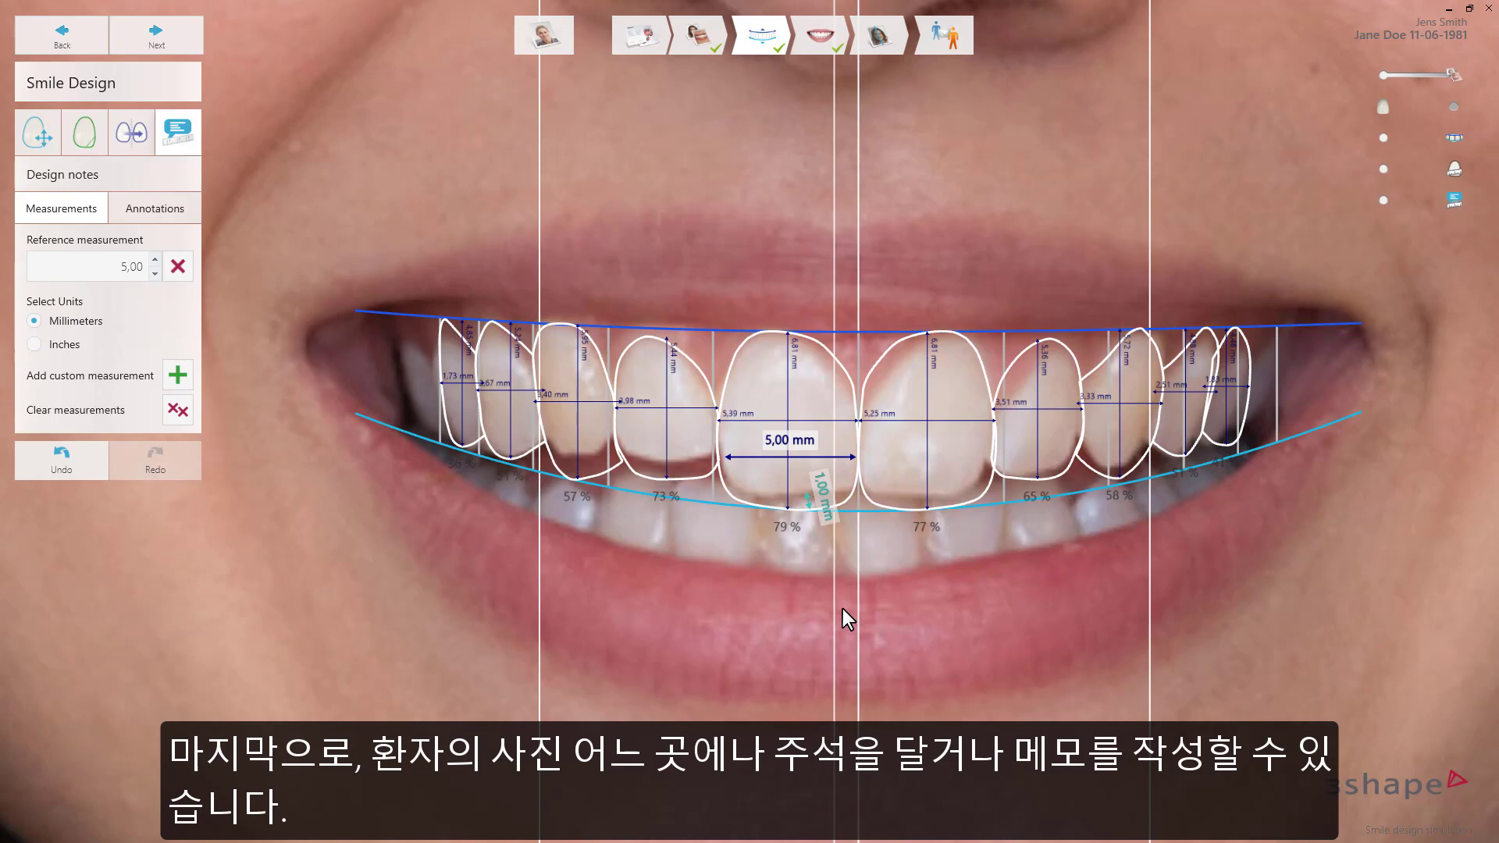
Pin an annotation reading 'your comment here' to the left central incisor
click(184, 217)
click(179, 249)
click(762, 378)
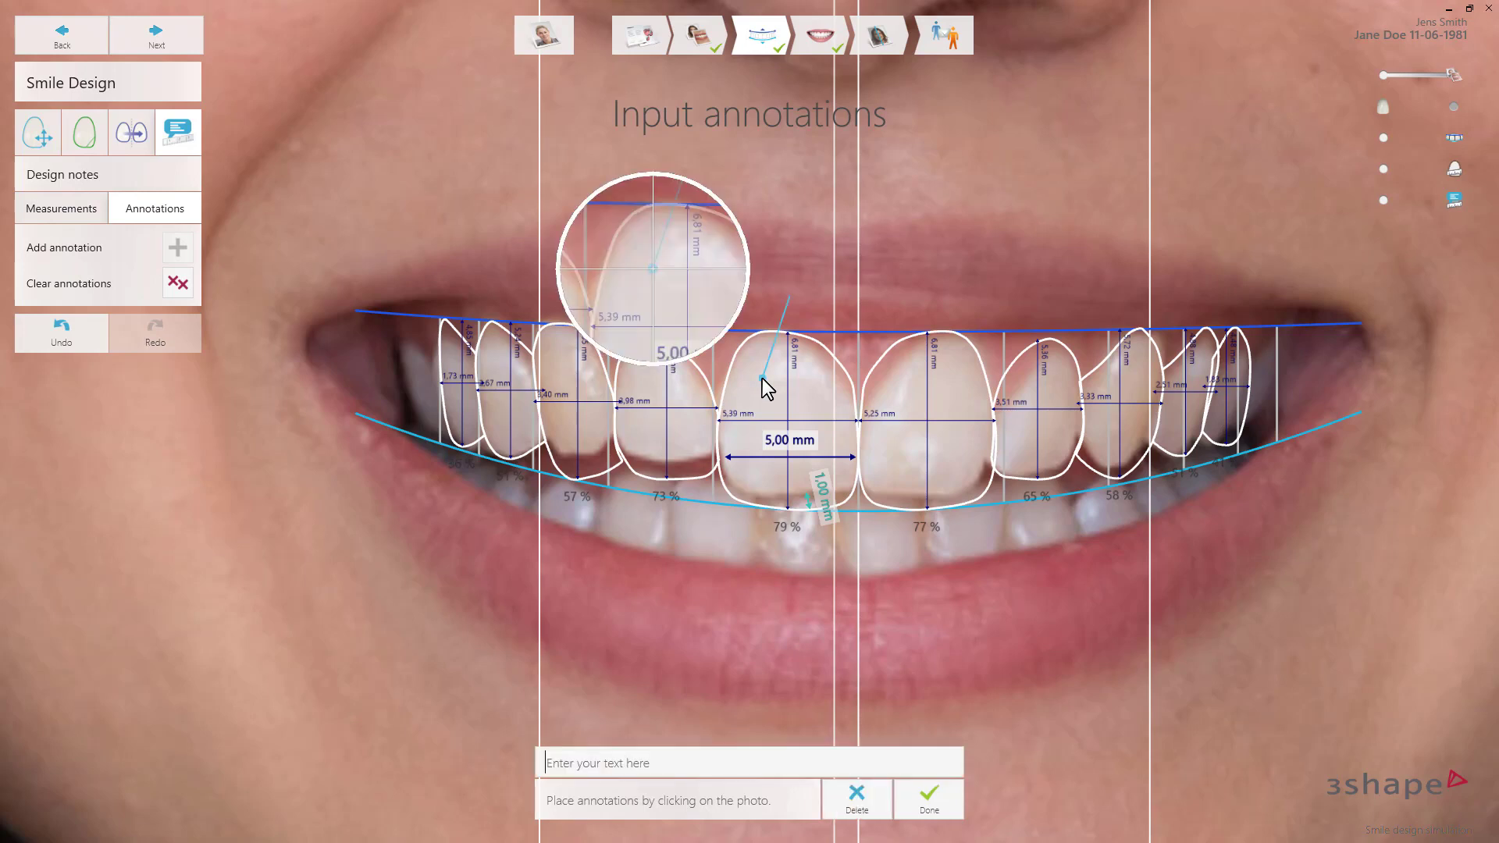
text(your comment here)
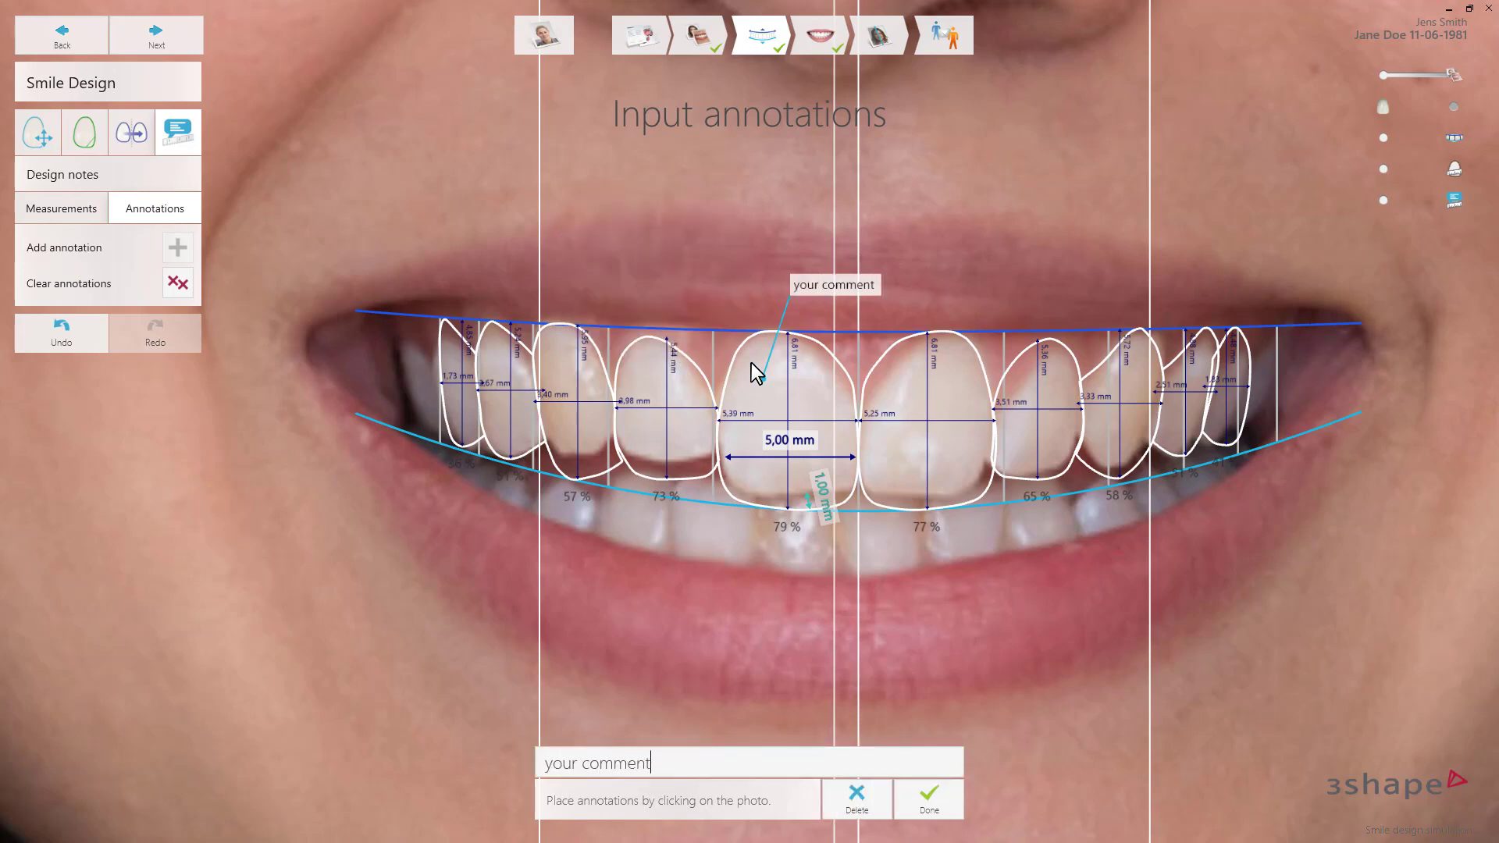
click(936, 804)
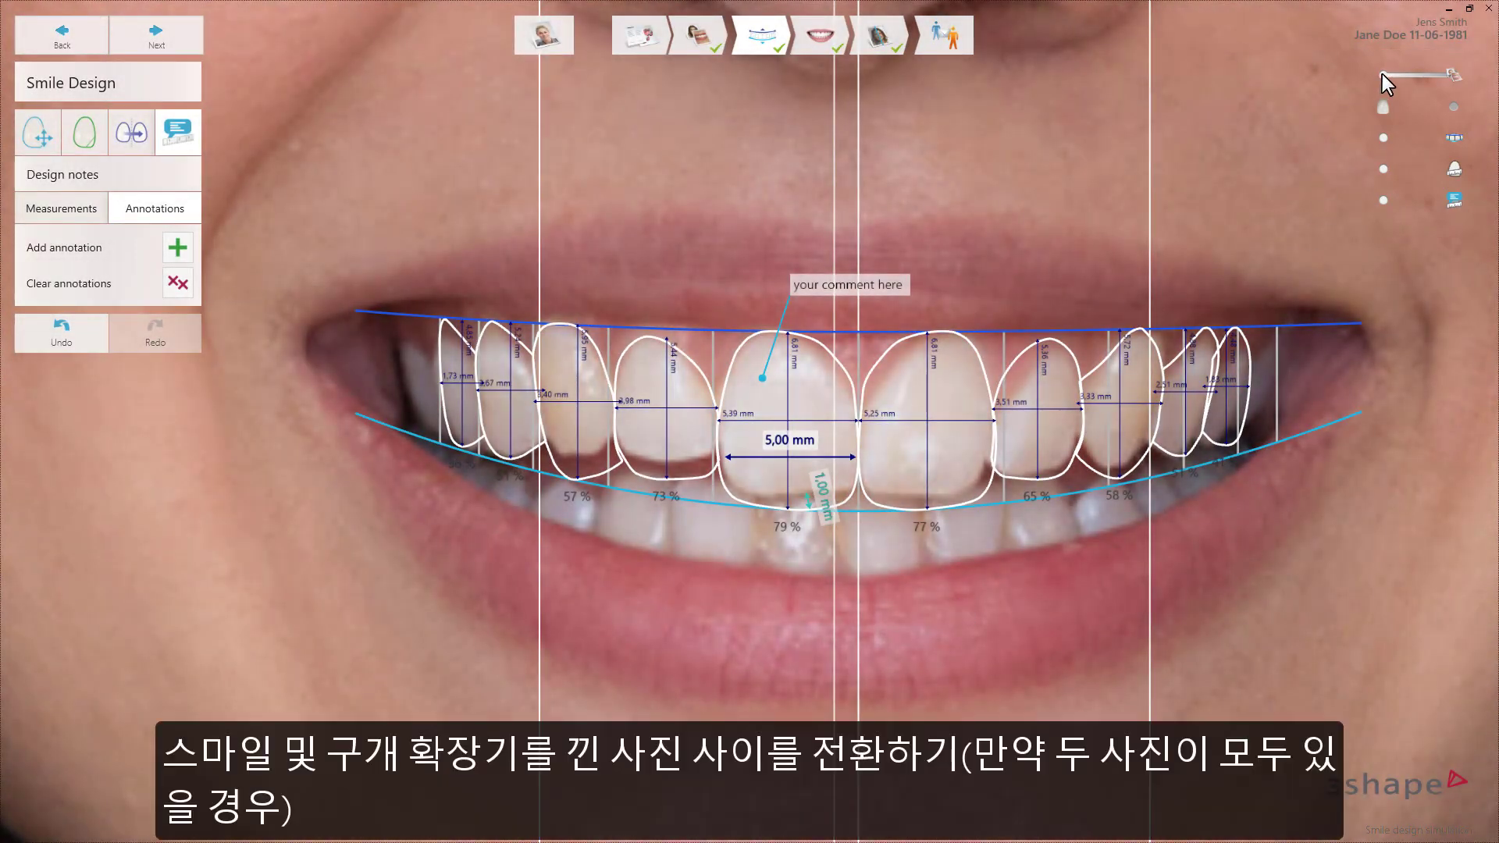
Toggle the background photo, tooth texture and smile frame off and back on
click(1381, 74)
click(1455, 76)
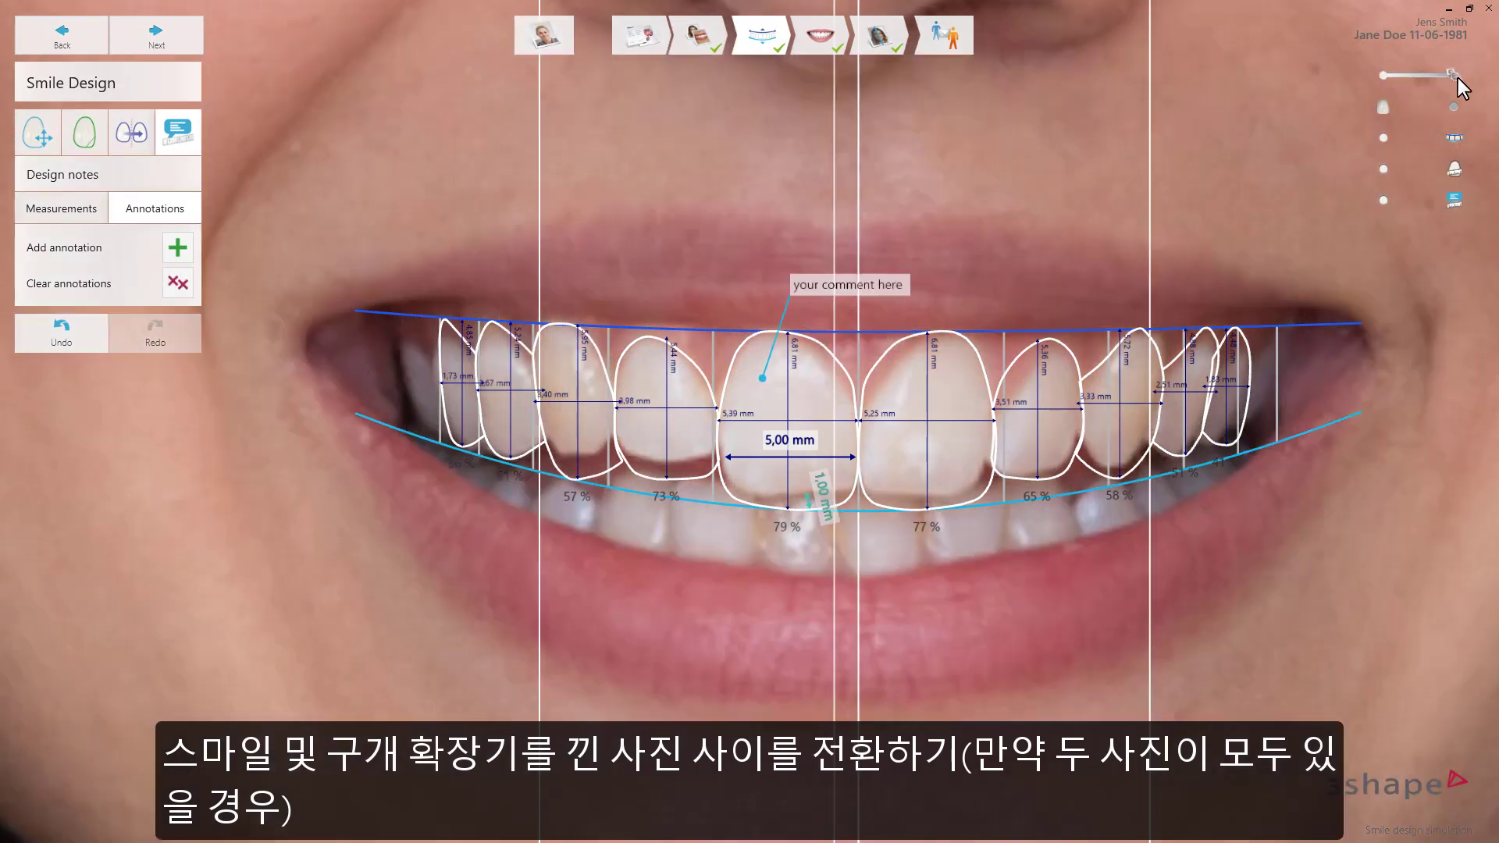
click(1455, 109)
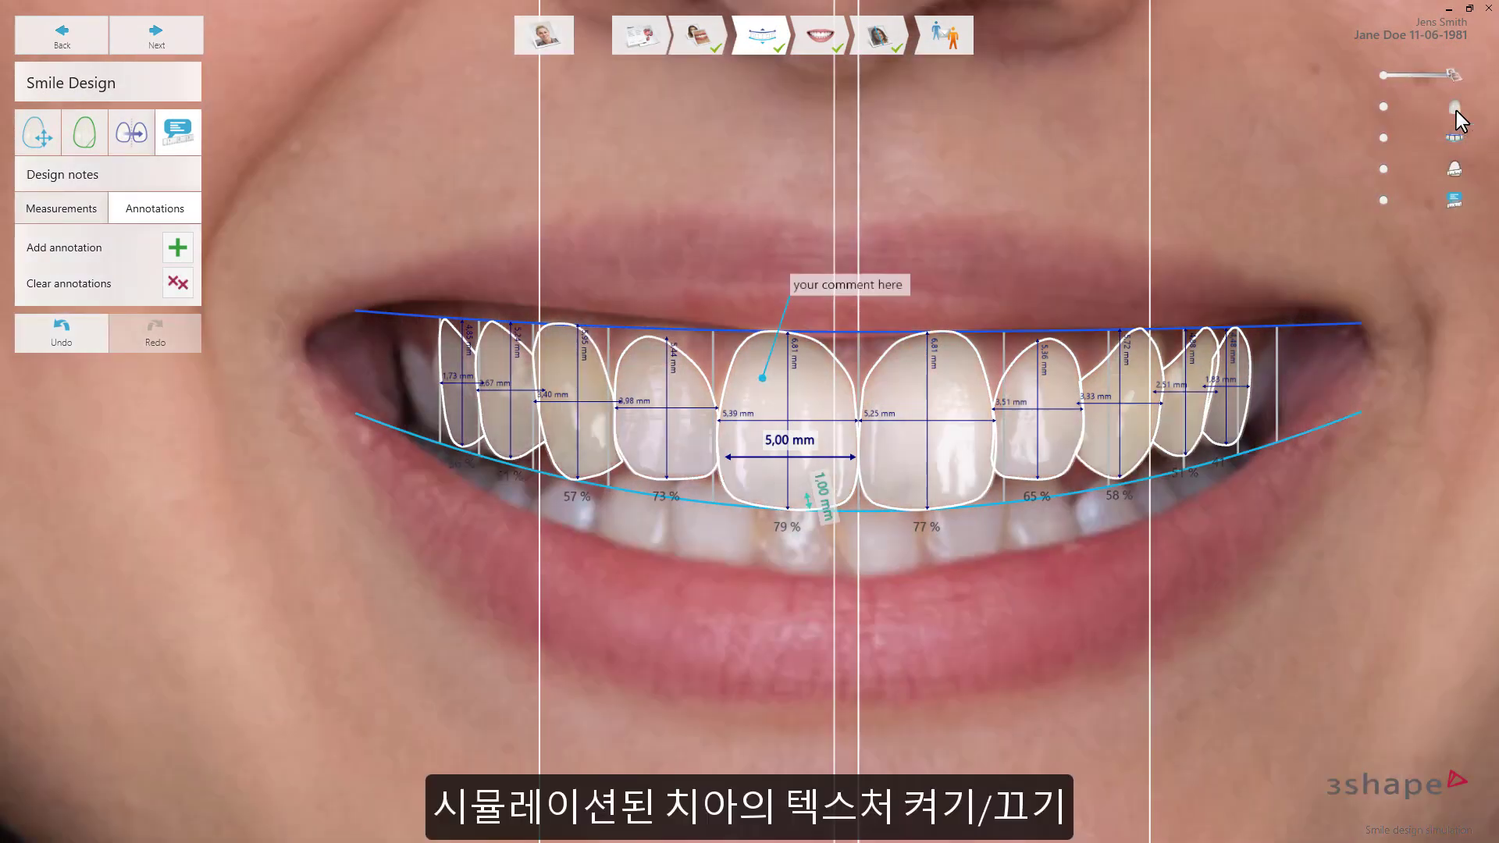
click(1382, 107)
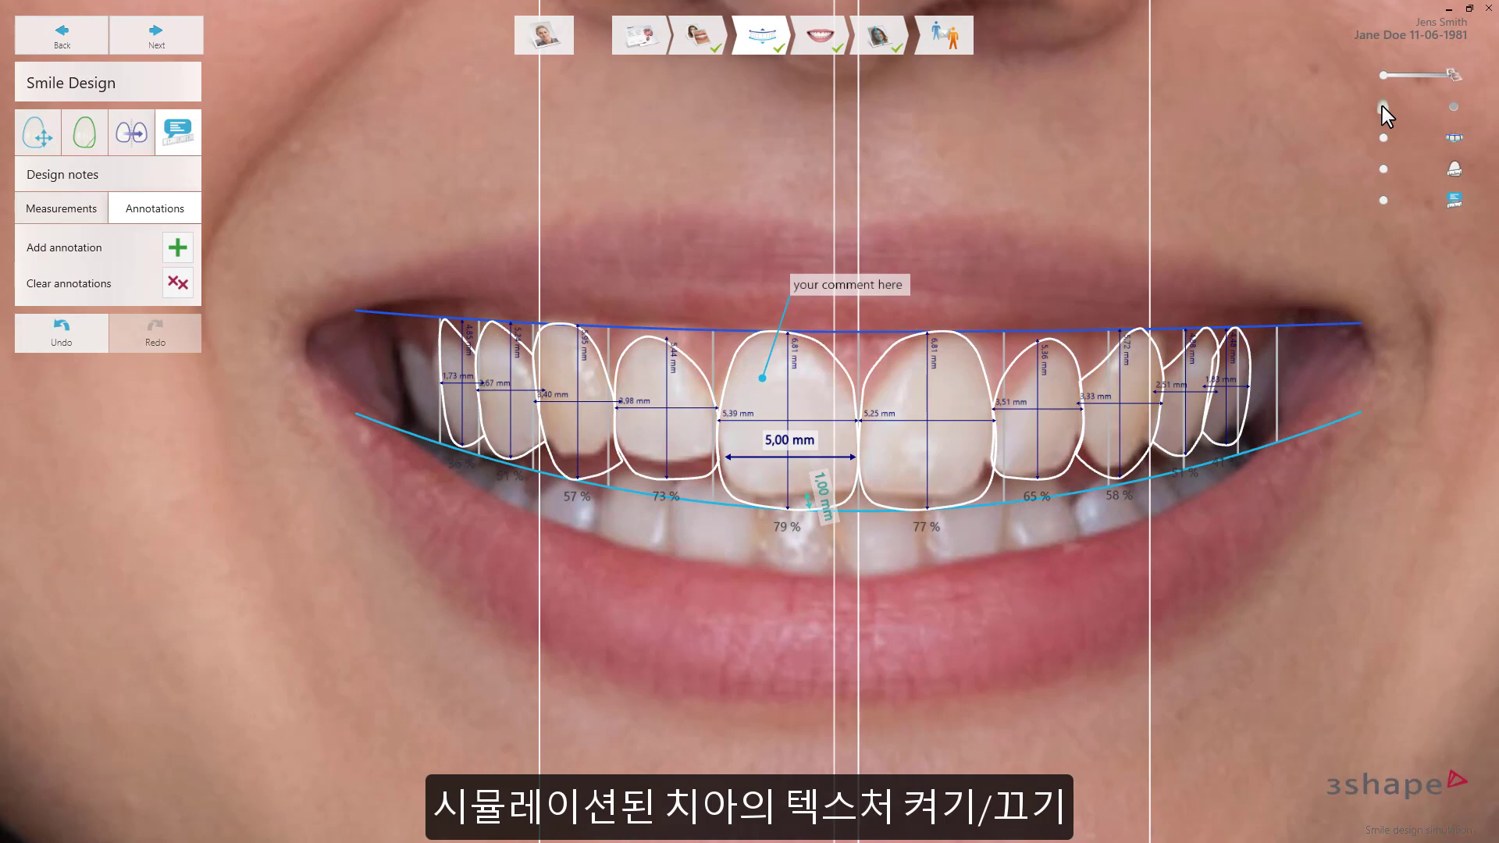
click(1384, 139)
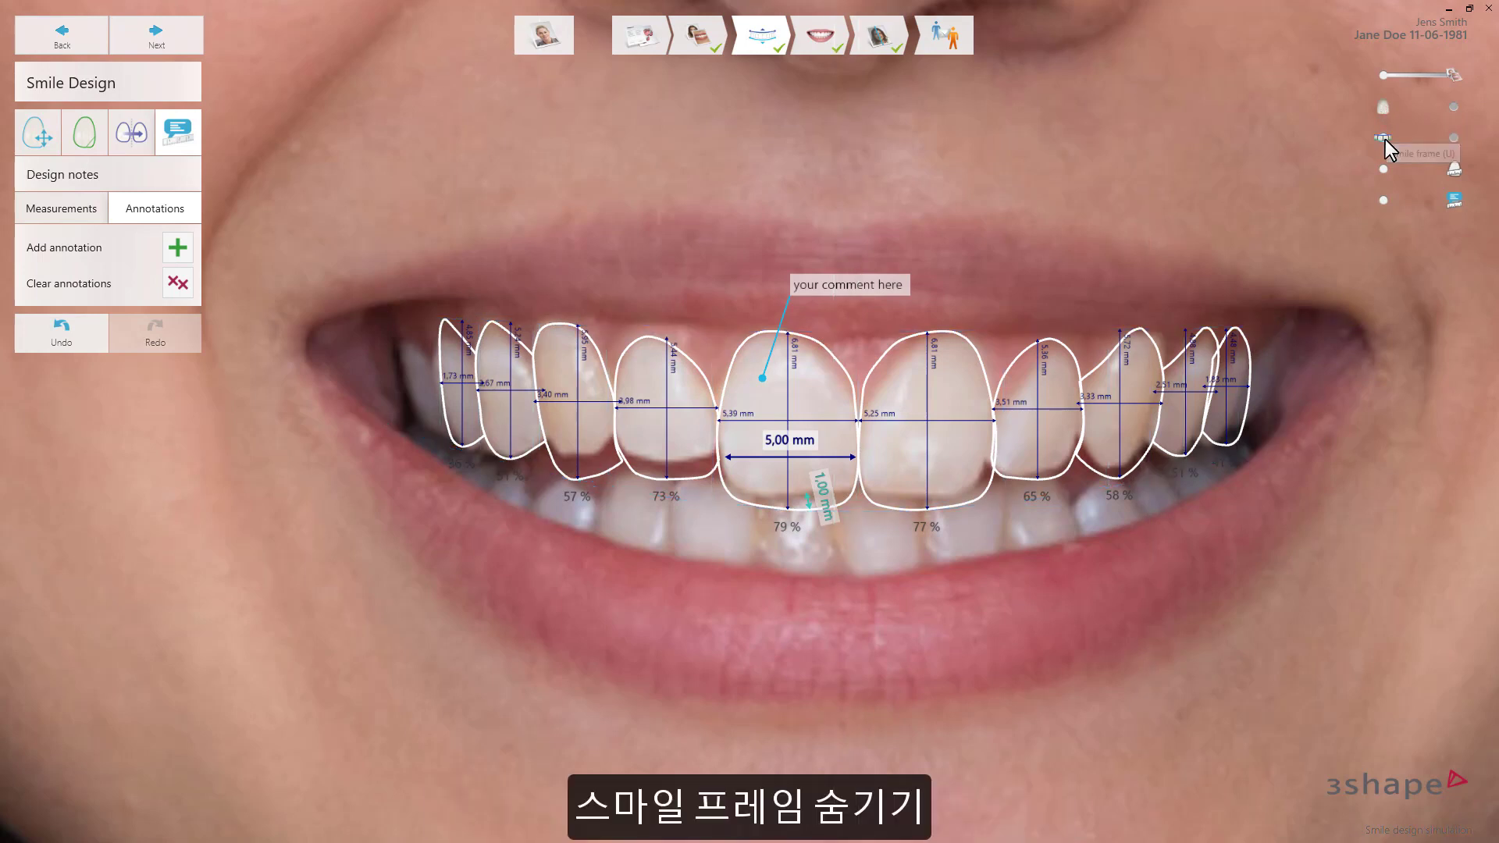
click(1453, 138)
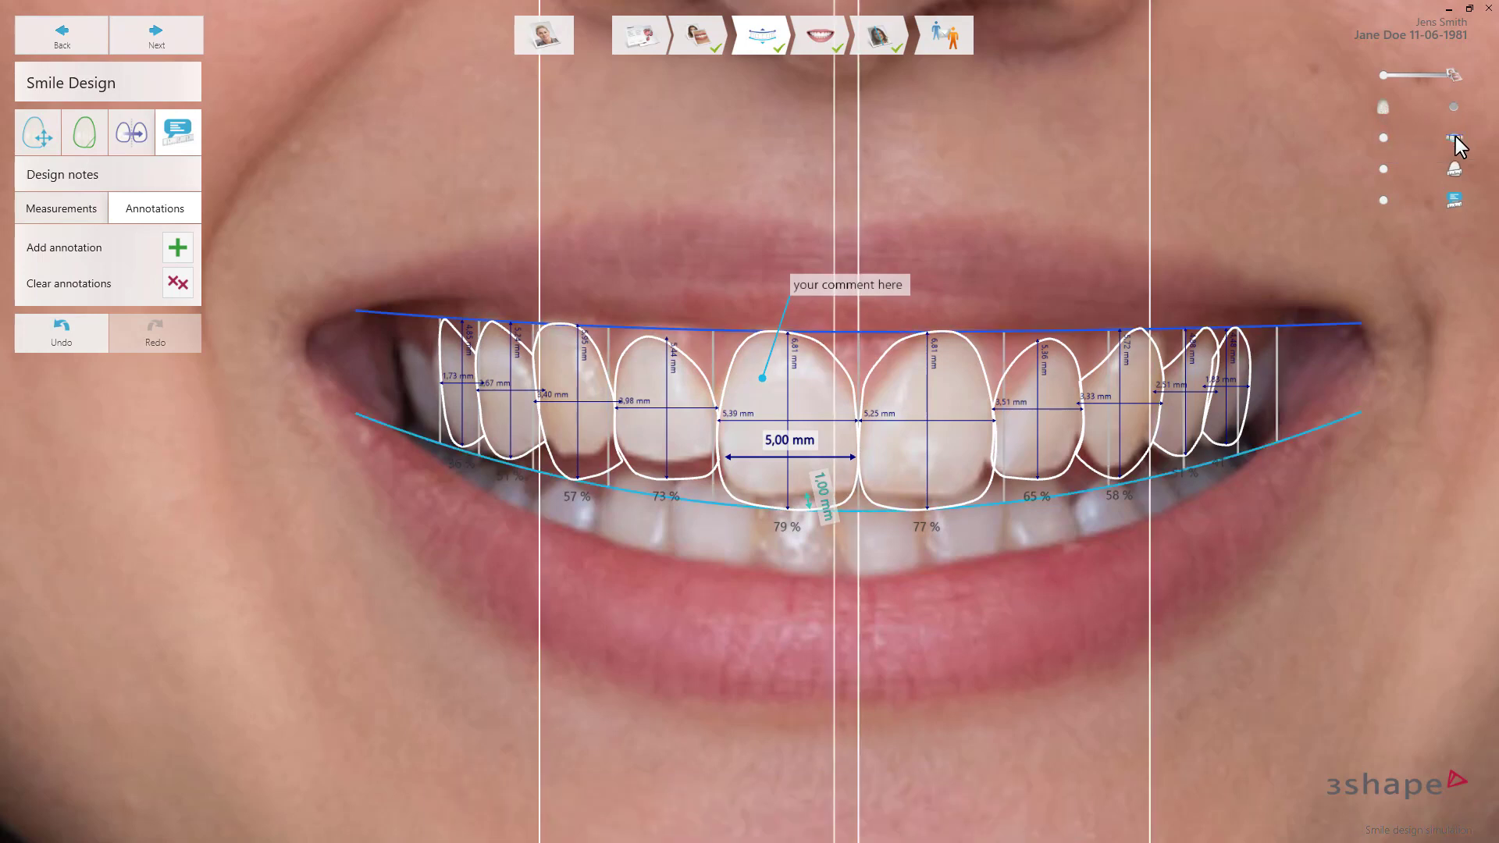
Toggle reference measurements and annotations off and on, then advance to the Simulation step
click(1382, 169)
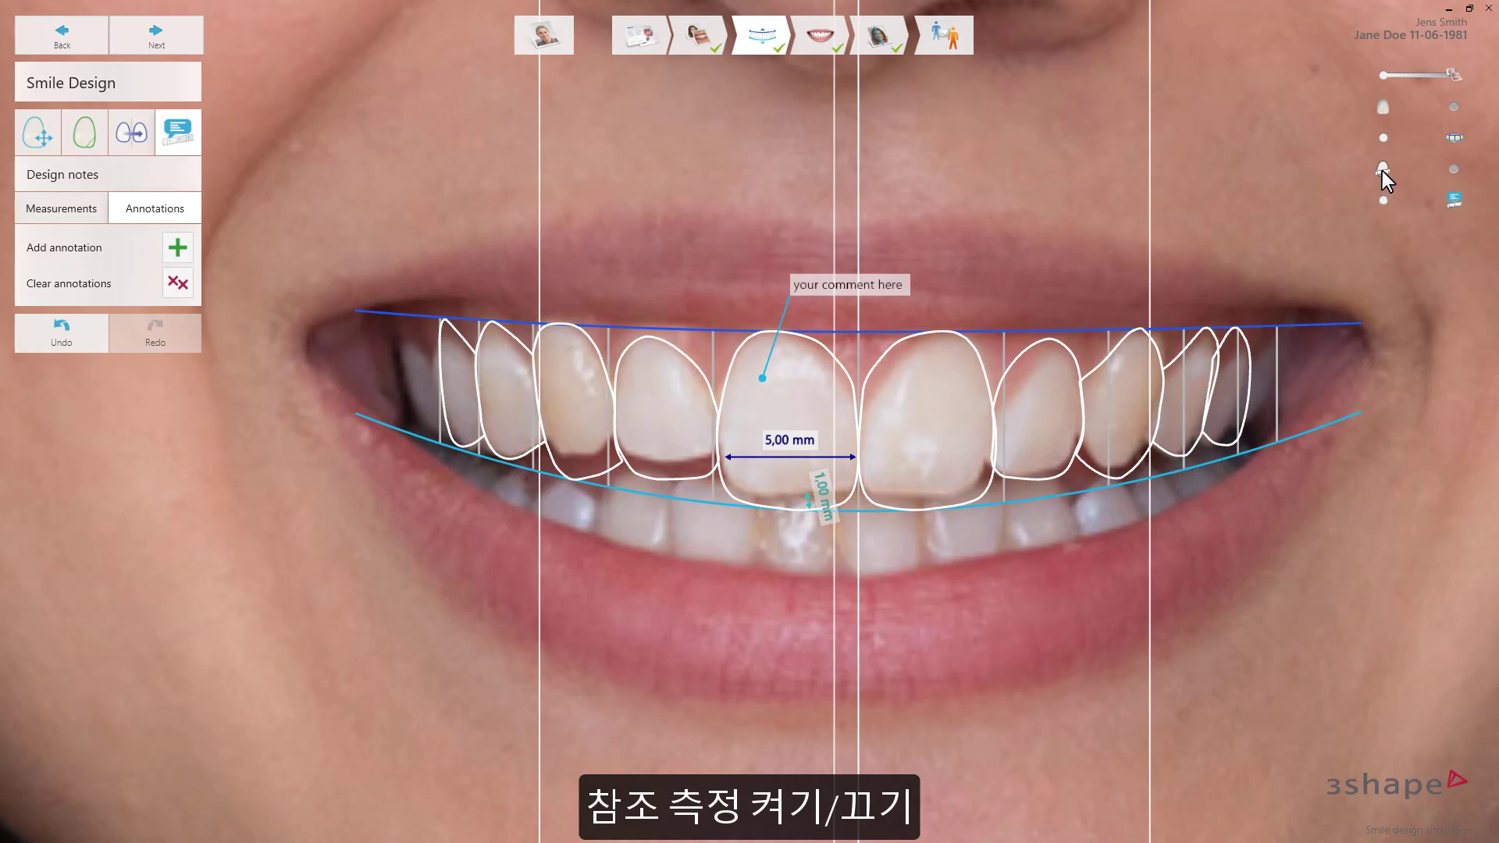
click(1453, 169)
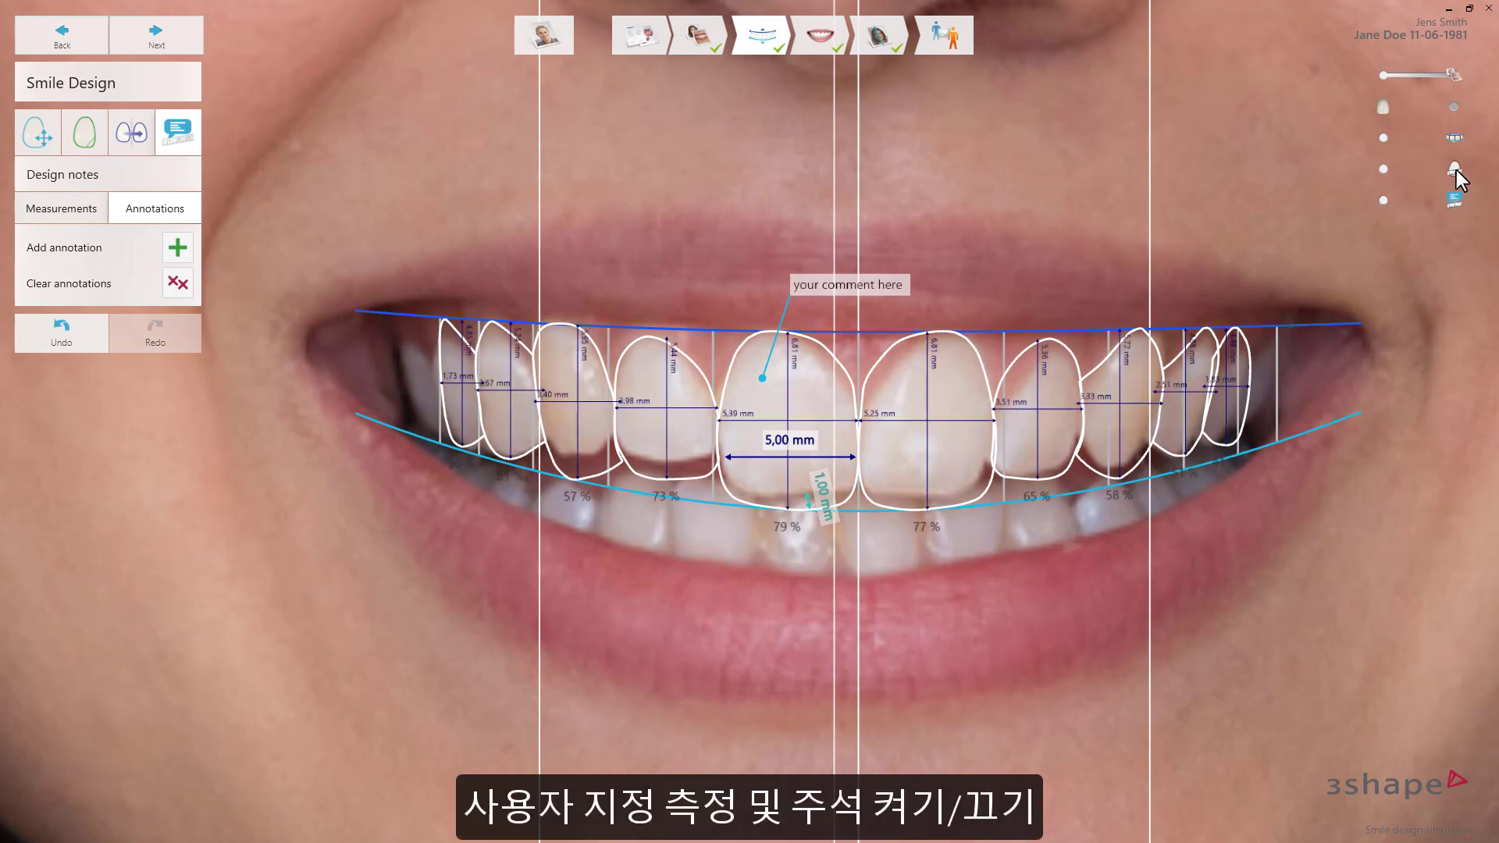
click(1382, 200)
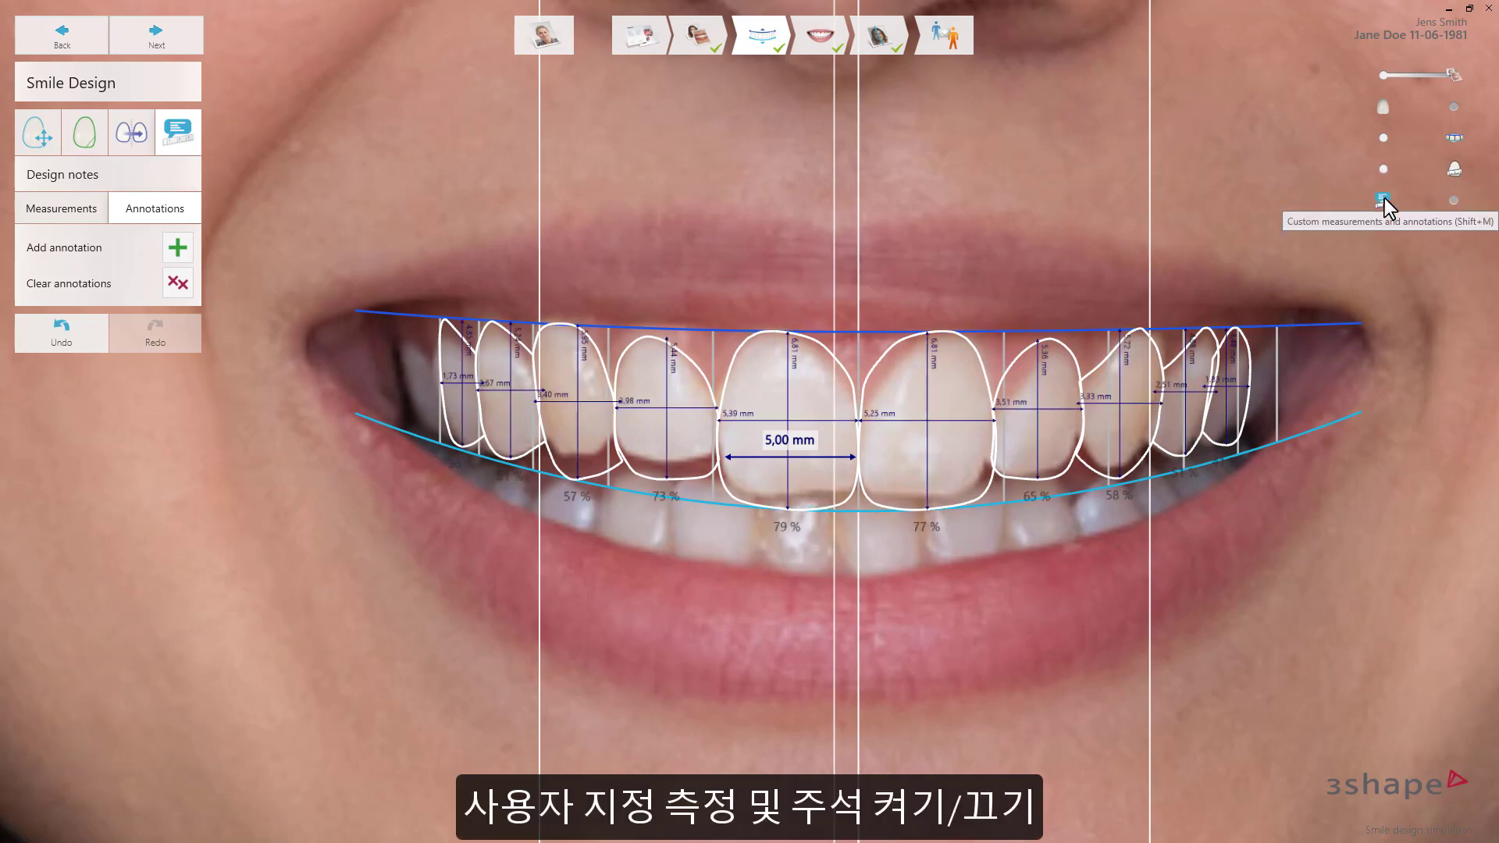
click(1453, 201)
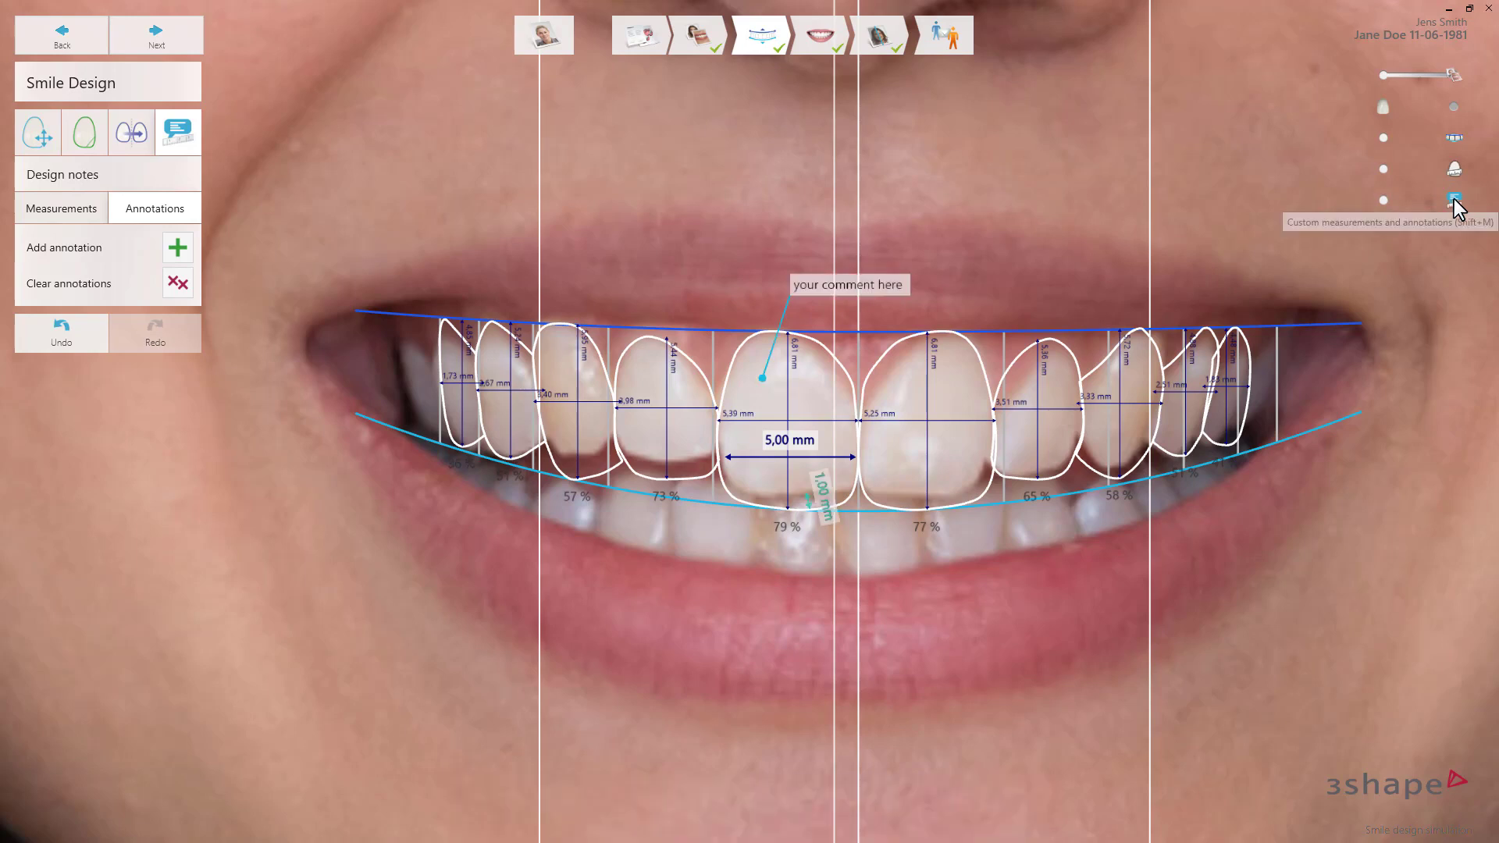
click(176, 33)
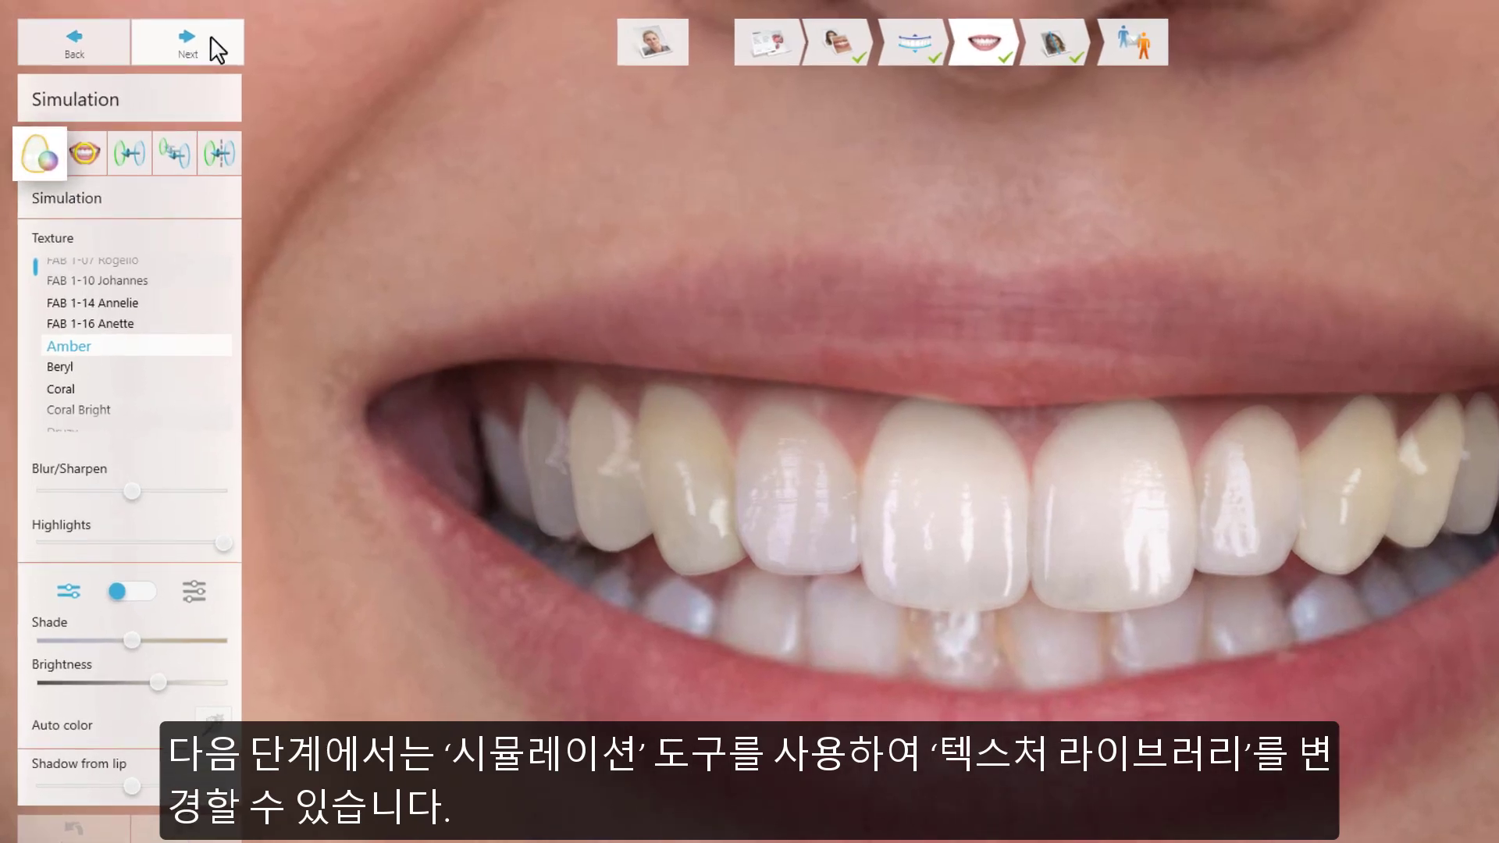
Apply the Coral texture and drag the shade toward a whiter tone
click(73, 376)
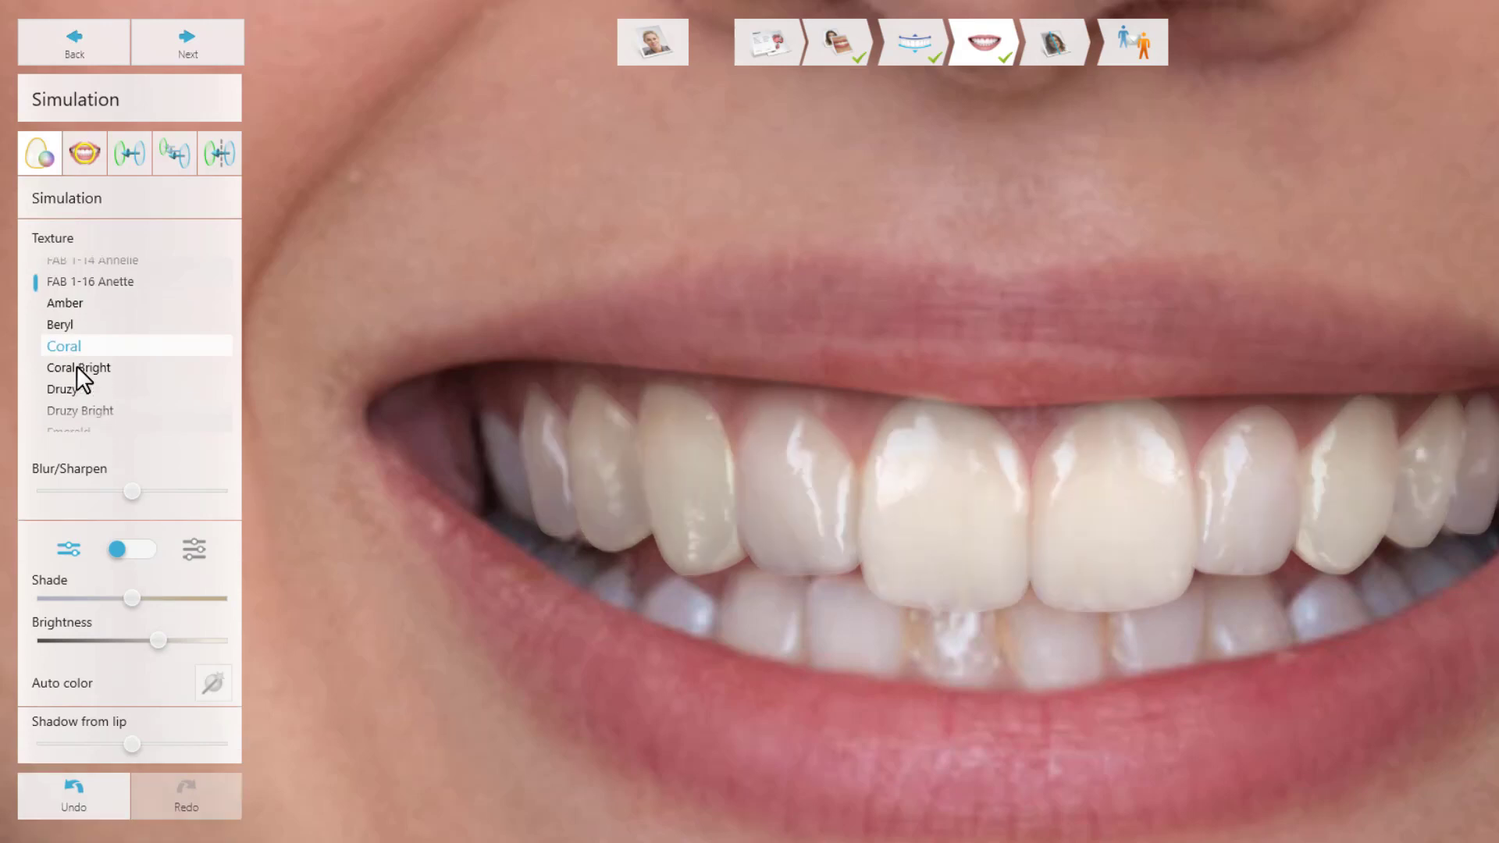
click(76, 366)
scroll(77, 365, up, 2)
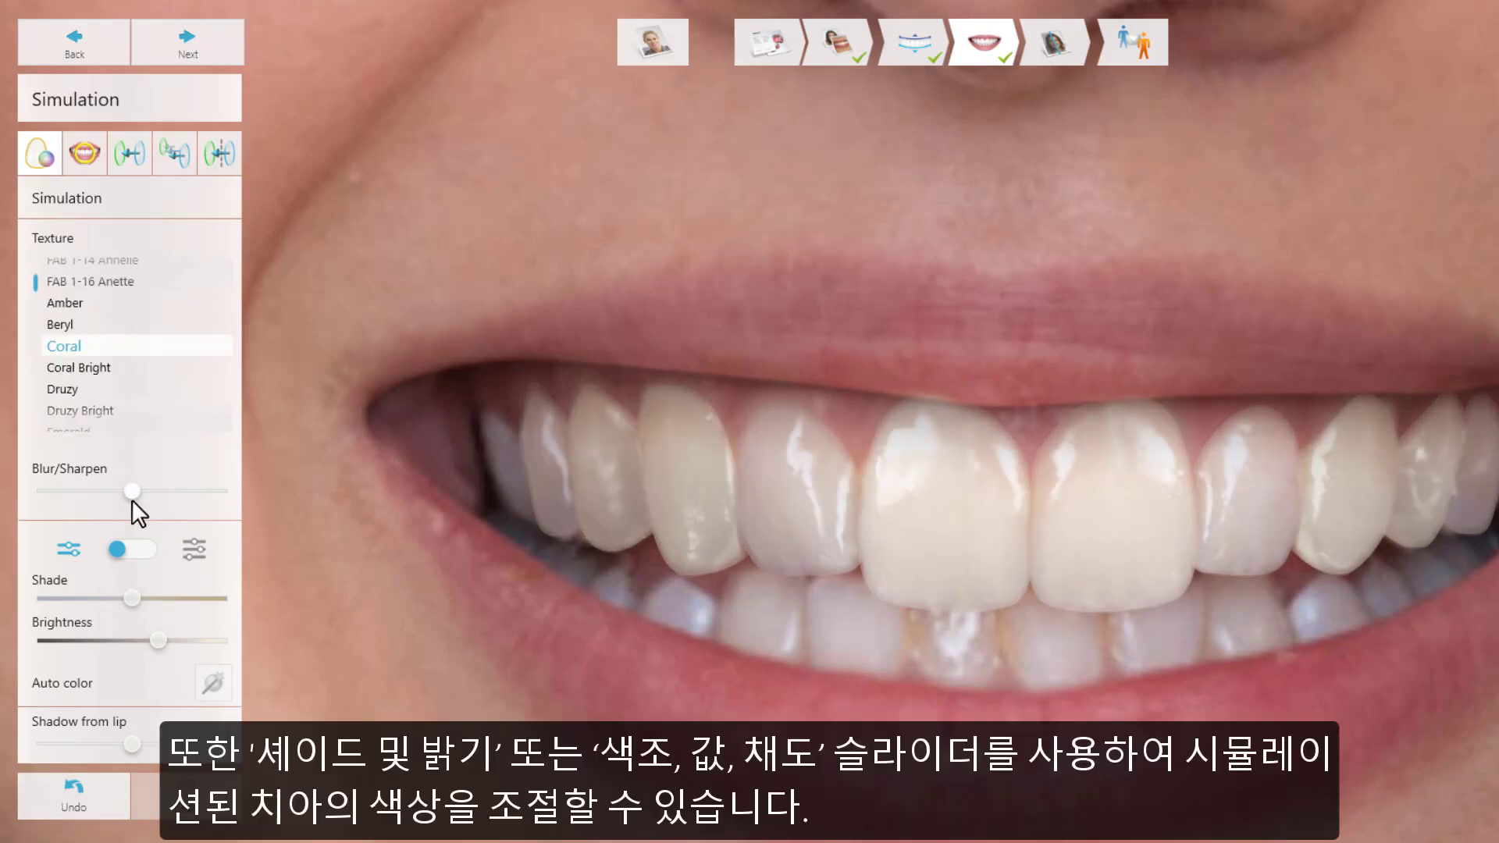
drag(130, 598, 62, 603)
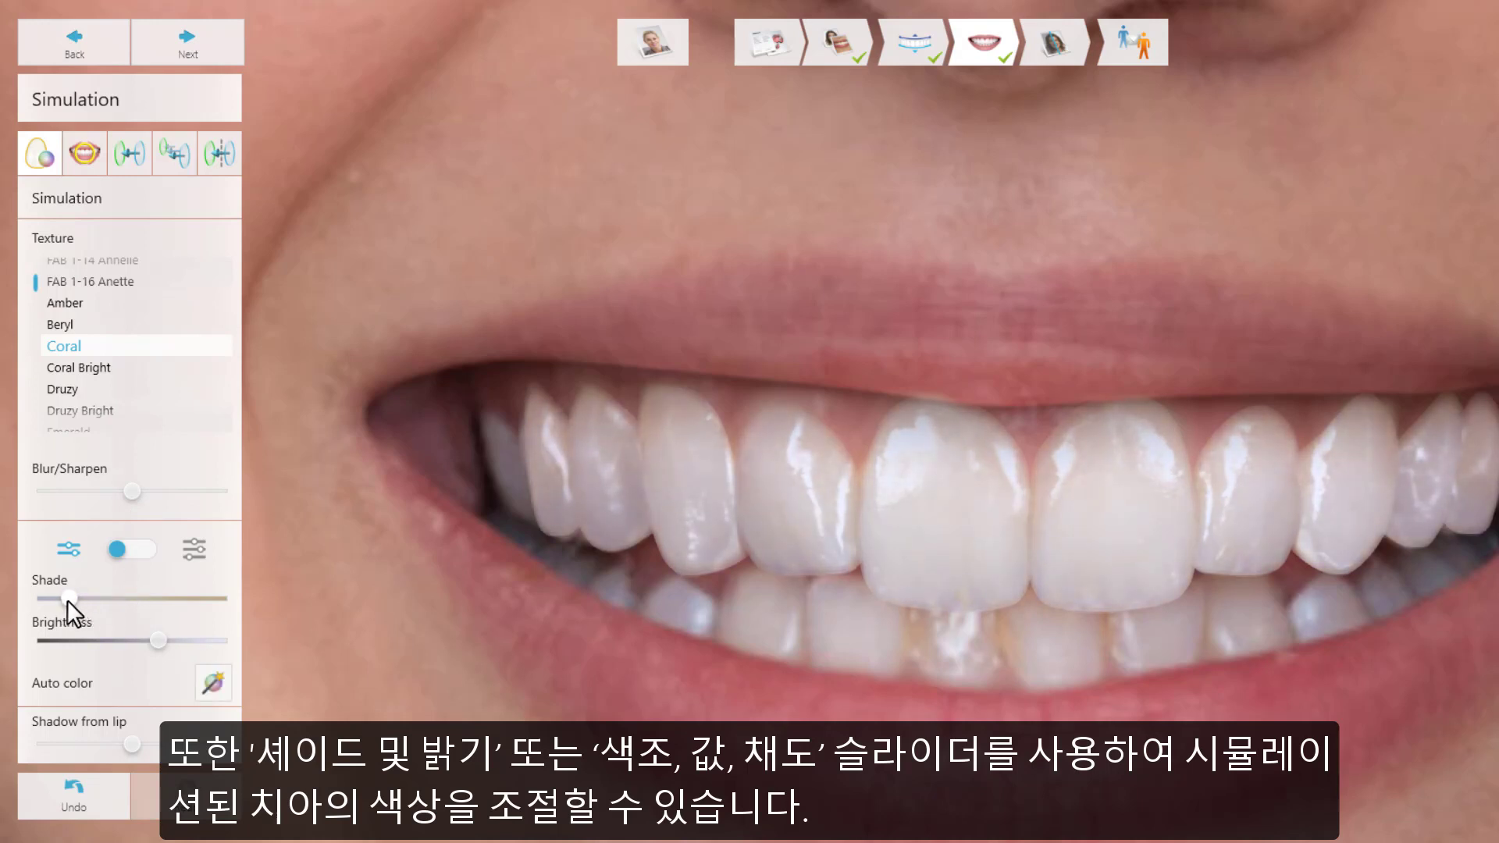
mouse_move(156, 640)
mouse_down()
mouse_move(139, 640)
mouse_move(156, 639)
mouse_up()
Slightly lower hue and value, then adjust the shadow cast by the lip
click(193, 551)
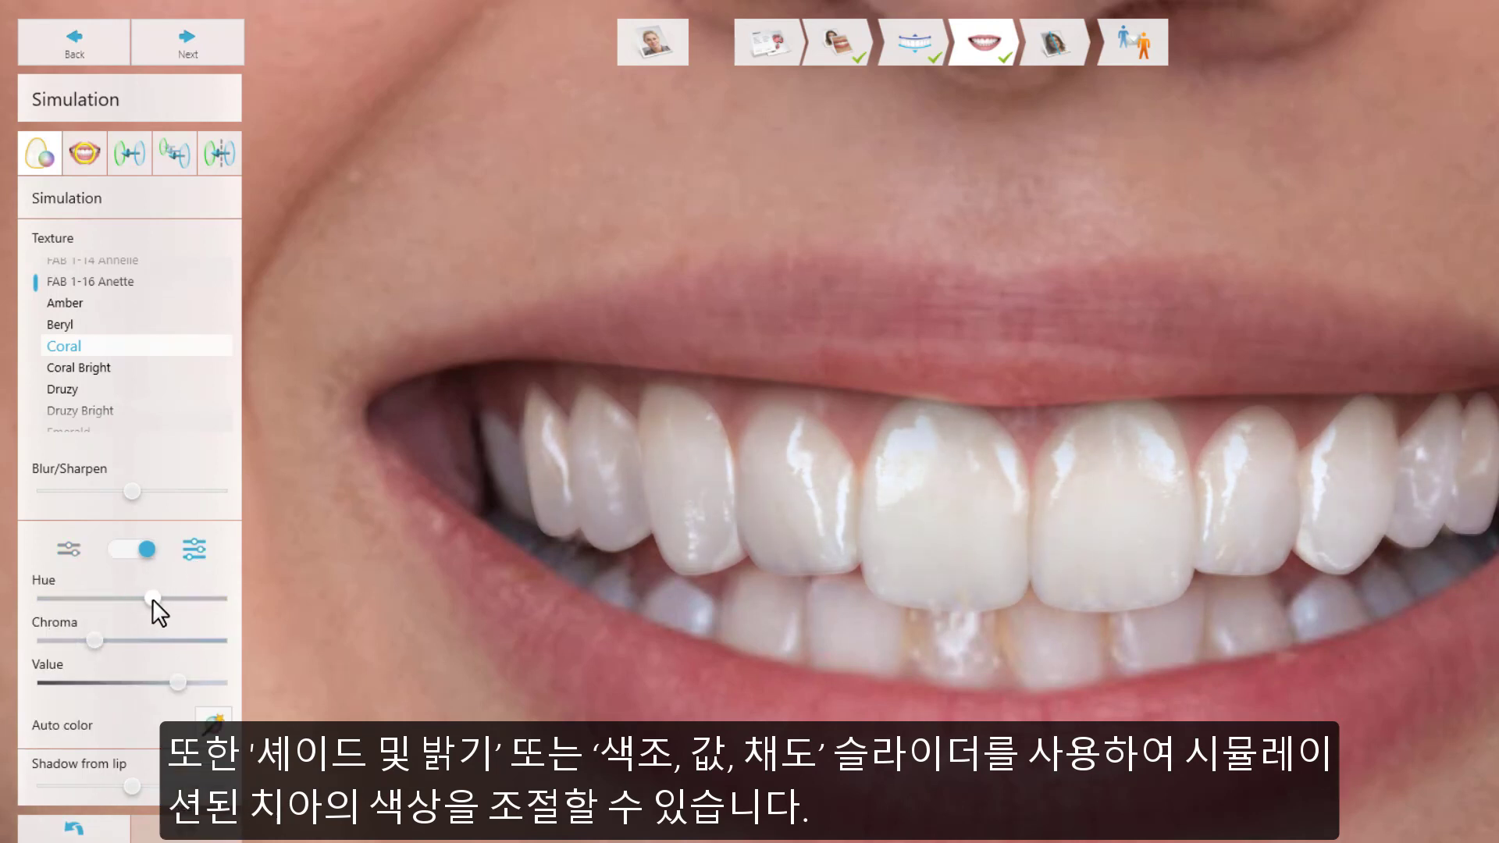
drag(157, 598, 152, 599)
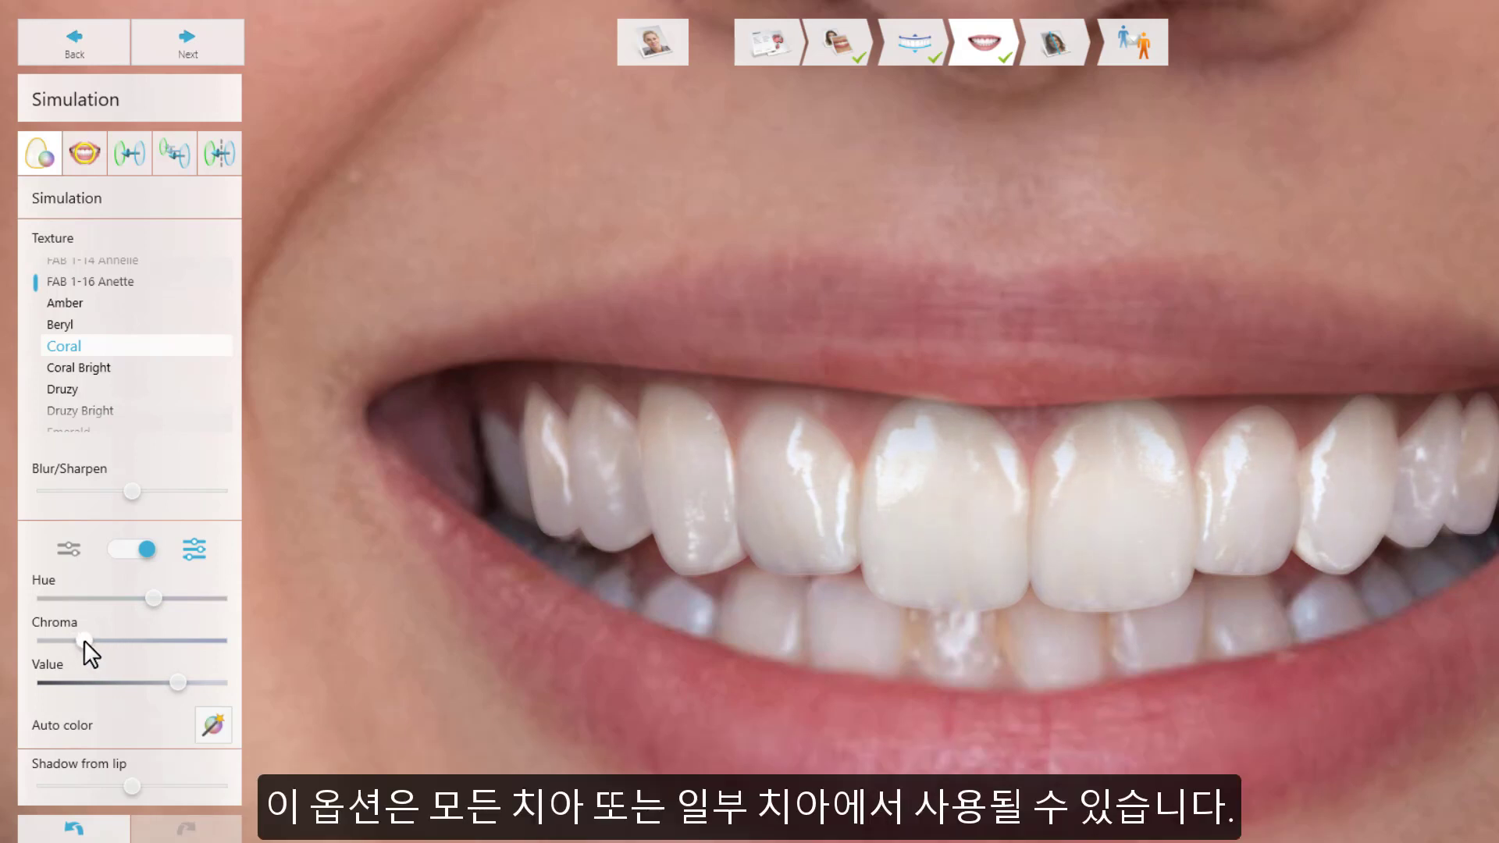
drag(167, 681, 164, 679)
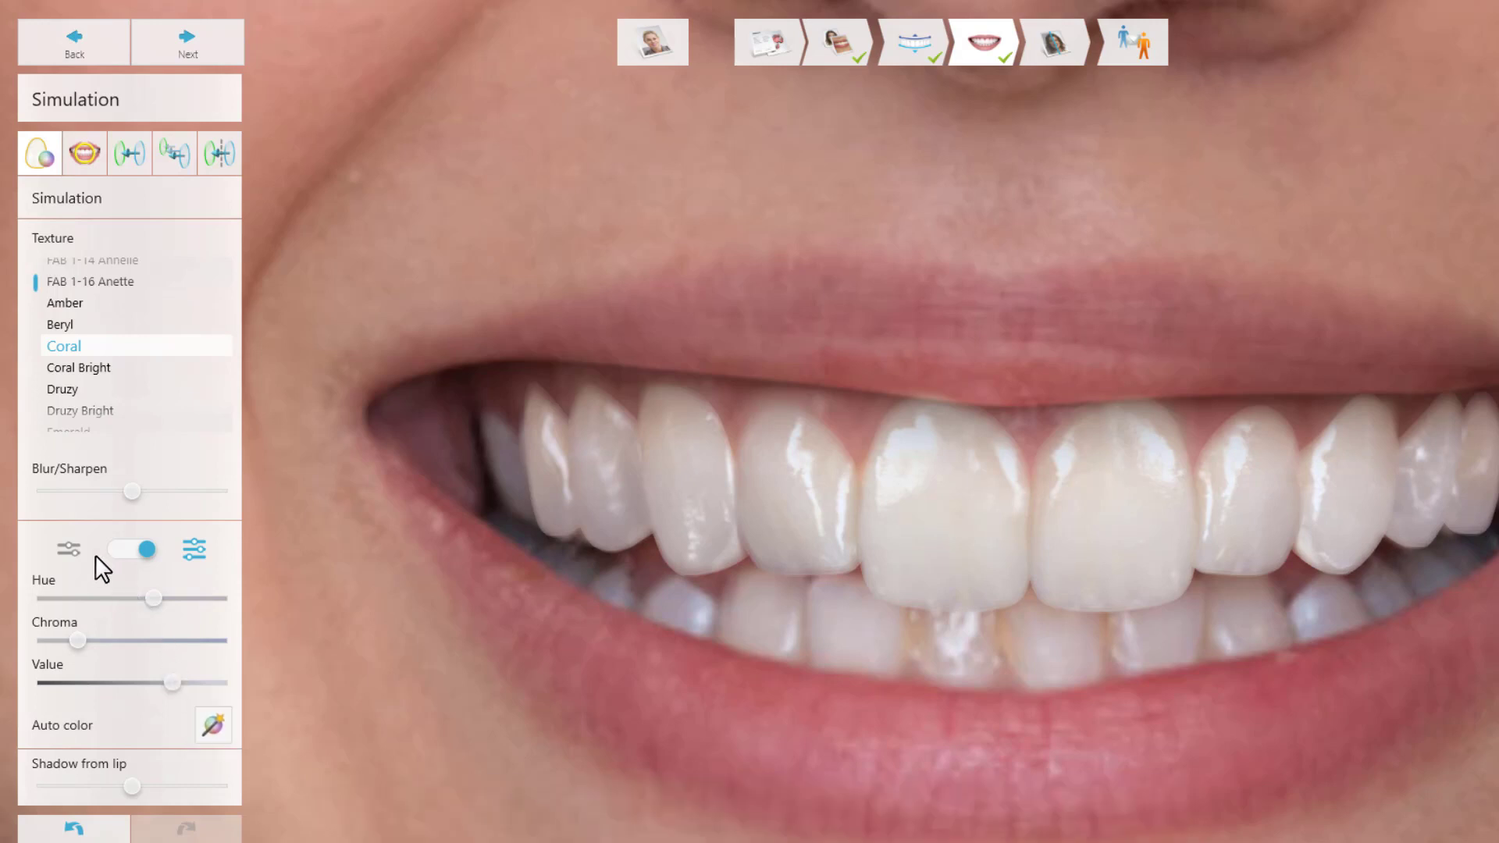
click(68, 548)
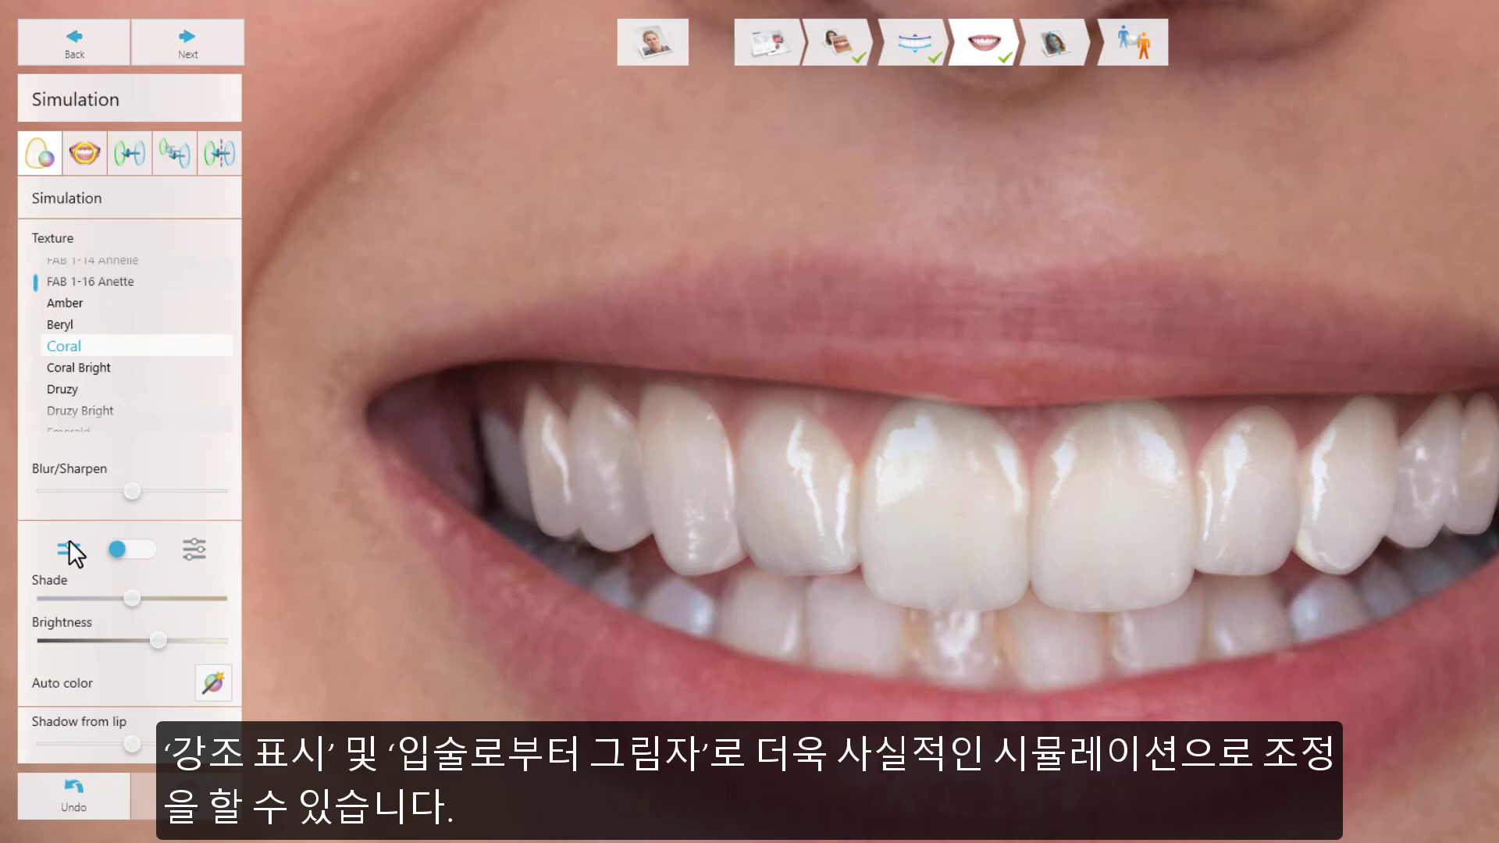
mouse_move(124, 745)
mouse_down()
mouse_move(106, 745)
mouse_move(139, 747)
mouse_up()
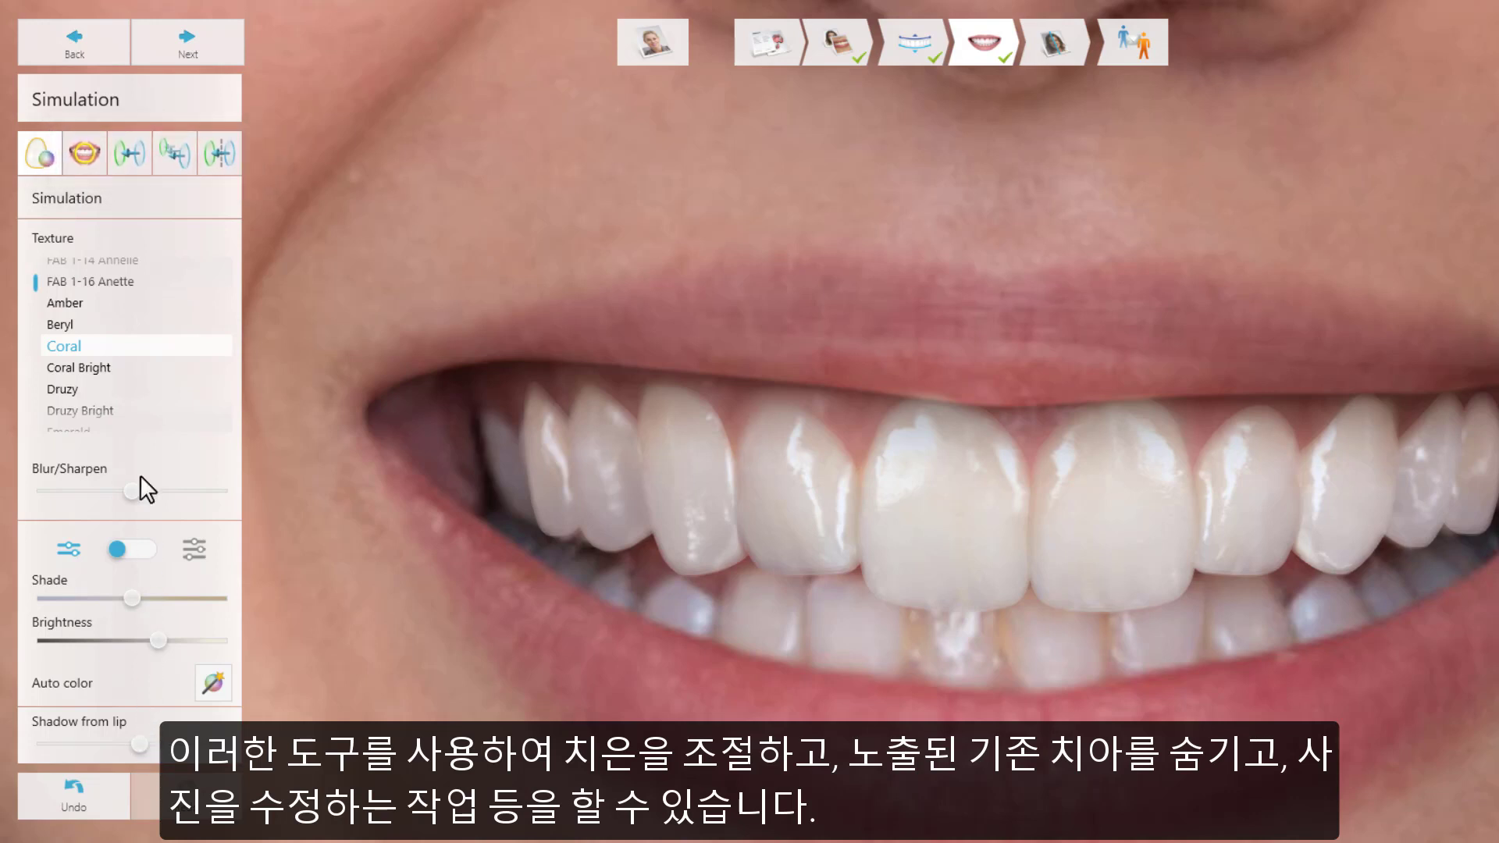
Shrink the Photo edit brush and reshape the gum line above the front teeth
click(82, 158)
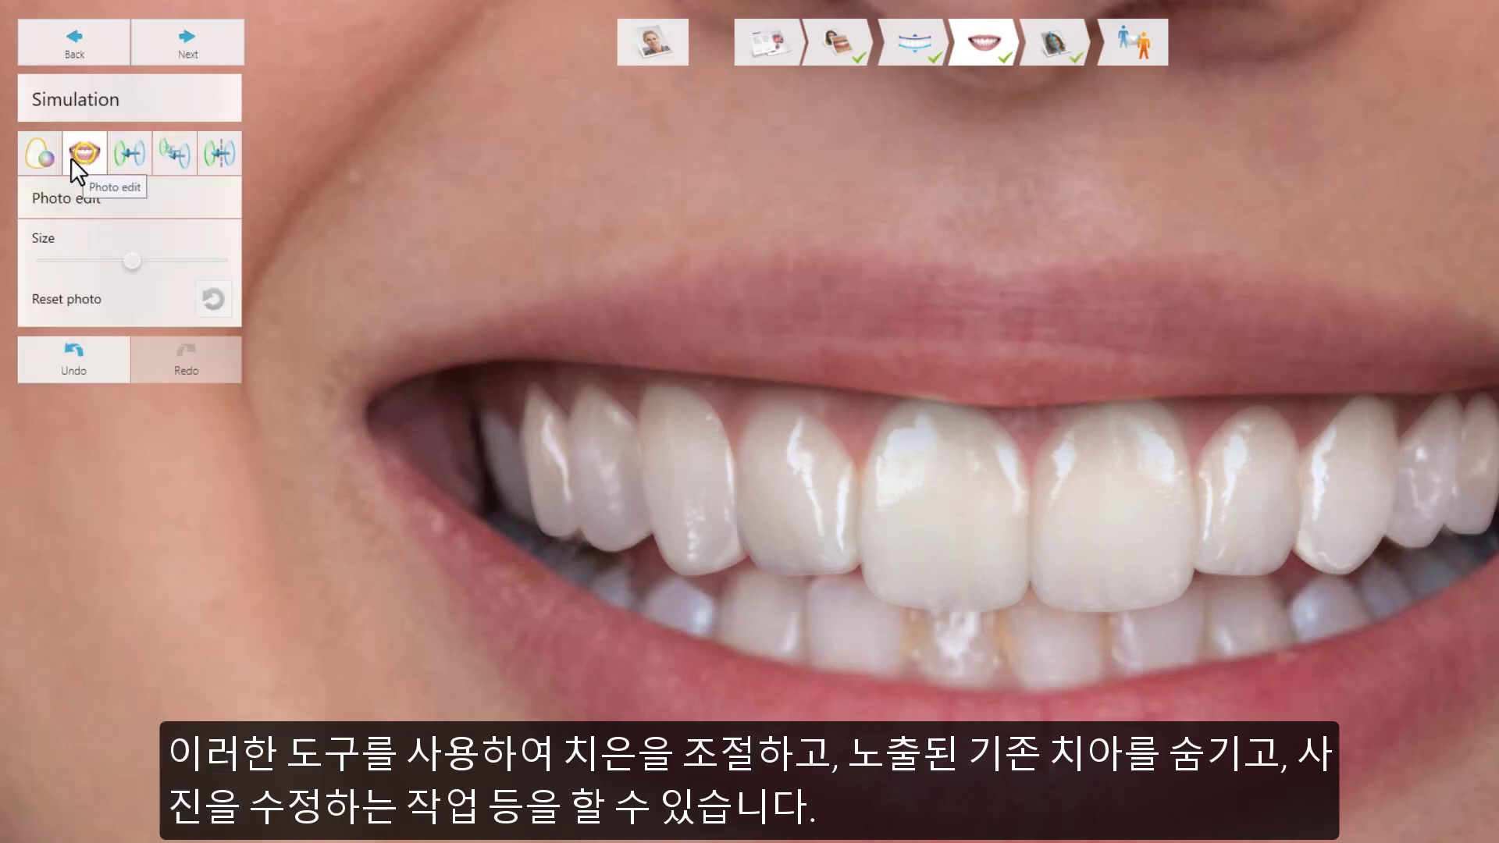
shift+scroll(1141, 502, down, 2)
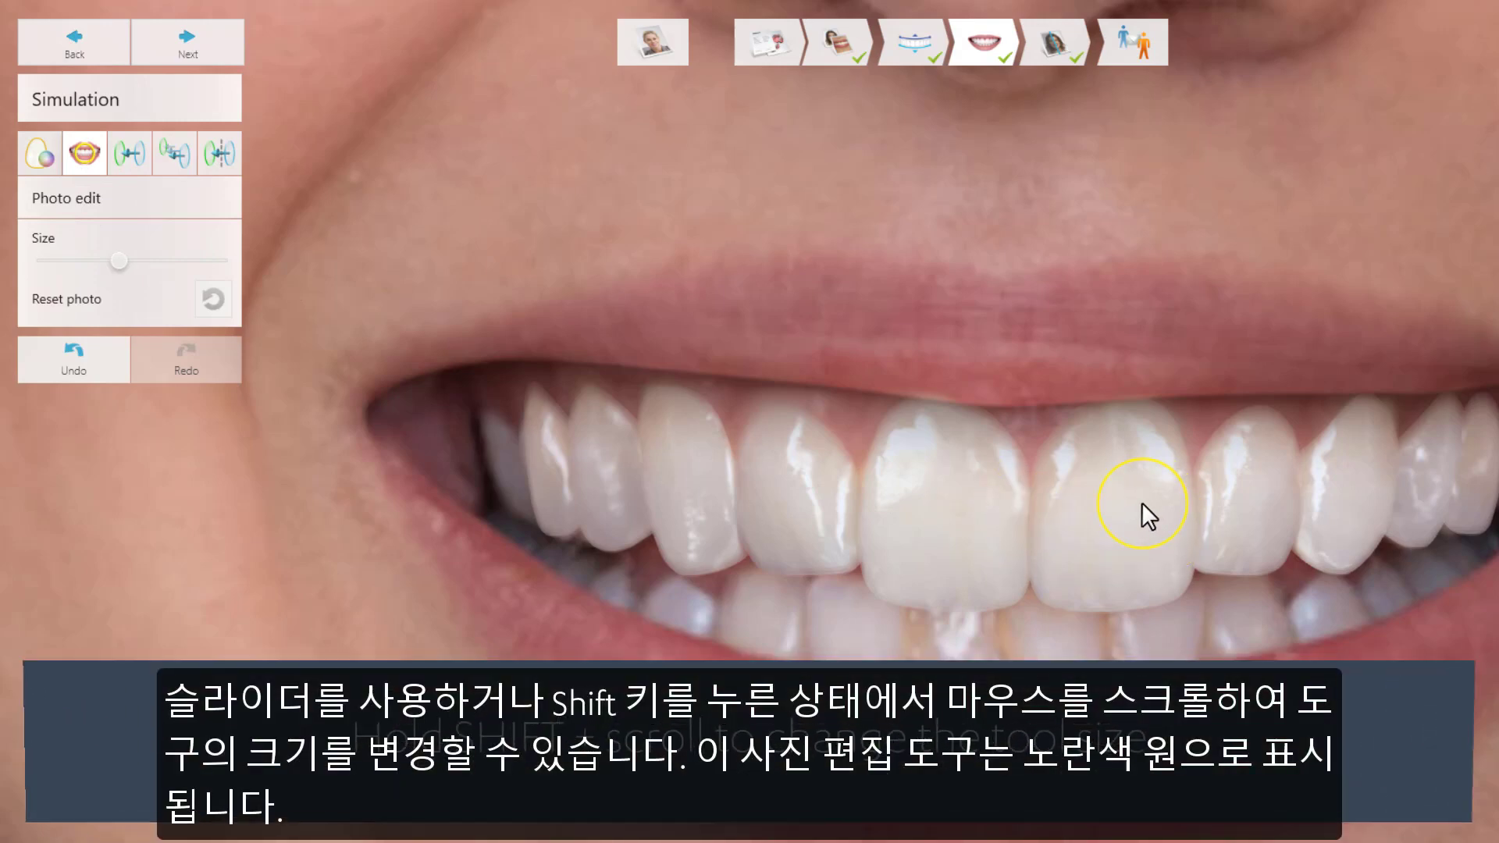
shift+scroll(1141, 503, down, 4)
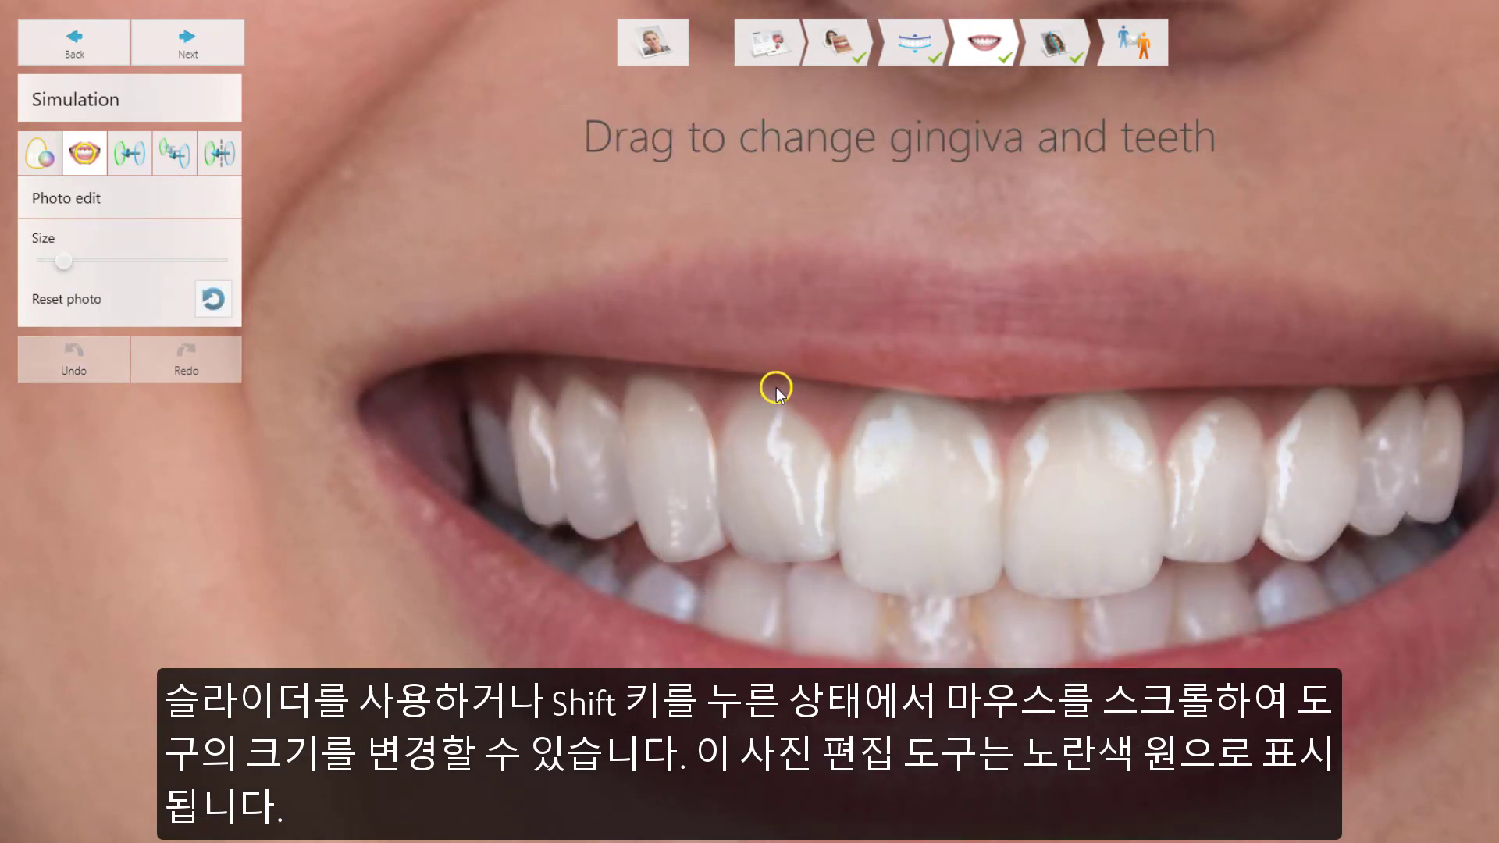
drag(776, 390, 796, 398)
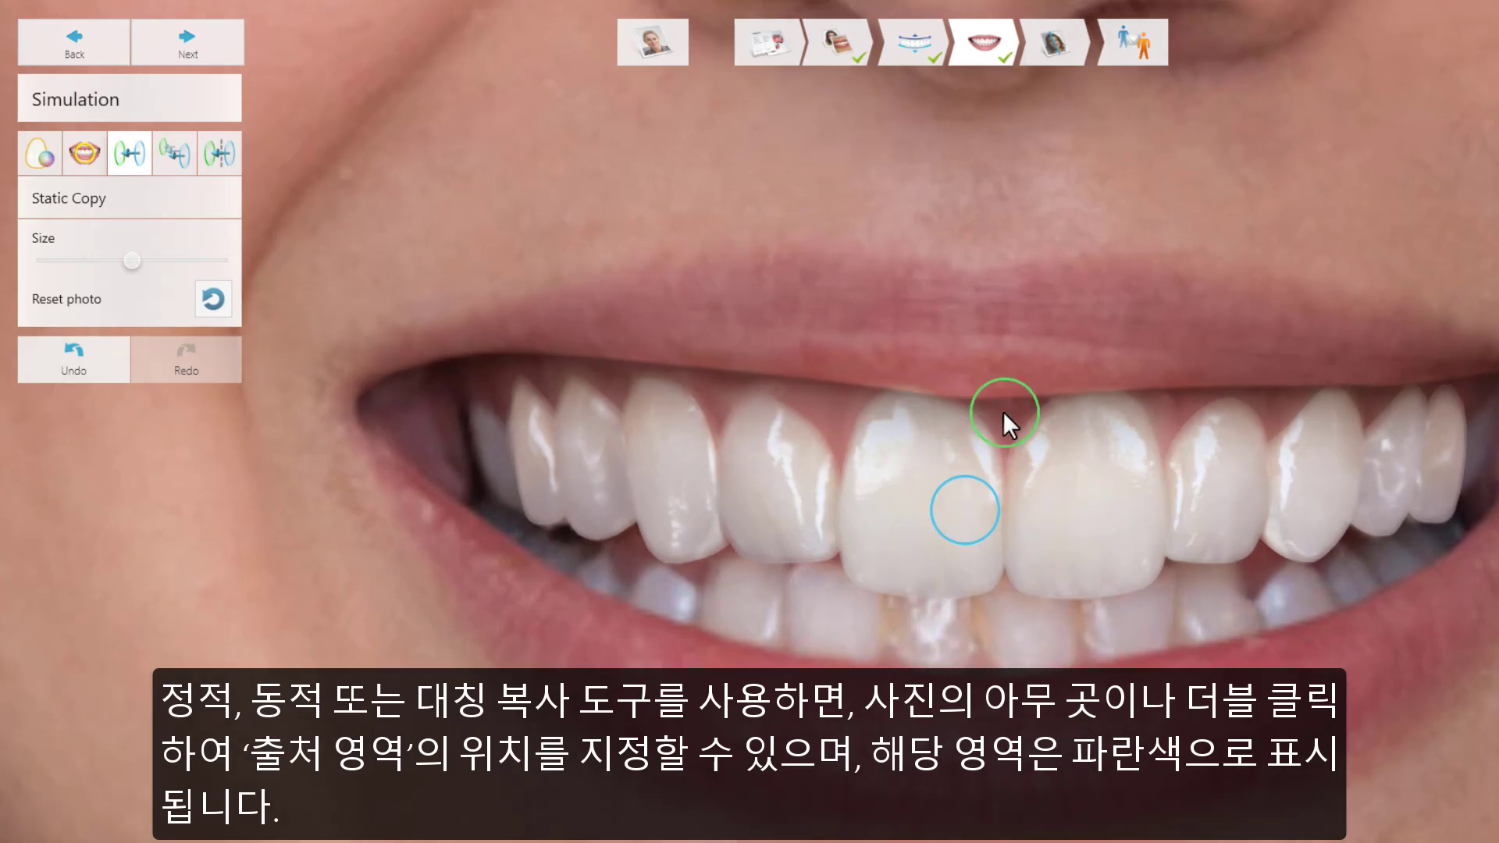
Set a static copy source, then a small Dynamic Copy brush sourced on the gum by the incisor
scroll(960, 414, down, 5)
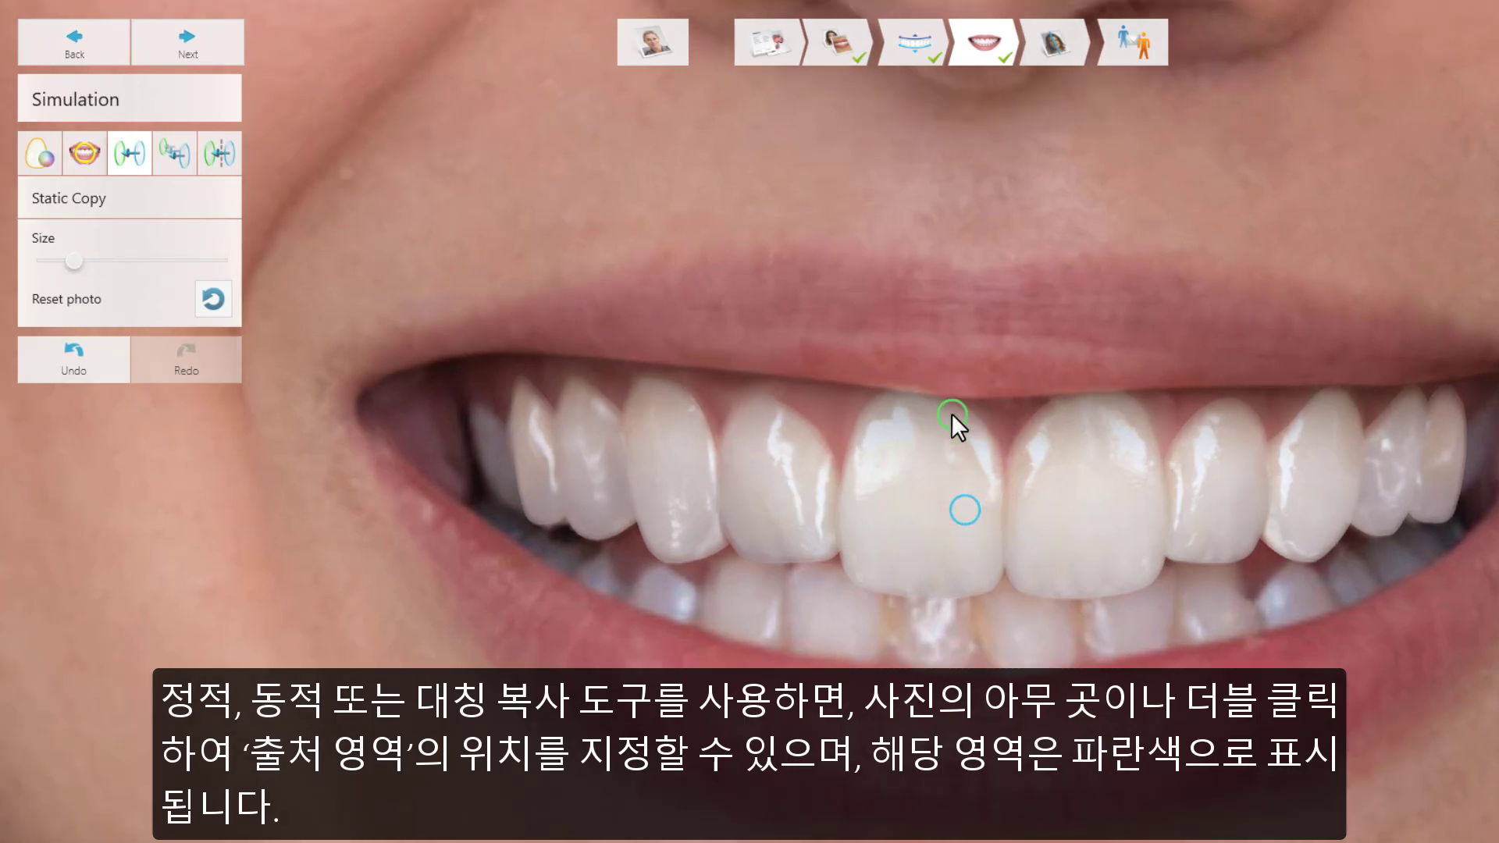
double_click(1272, 414)
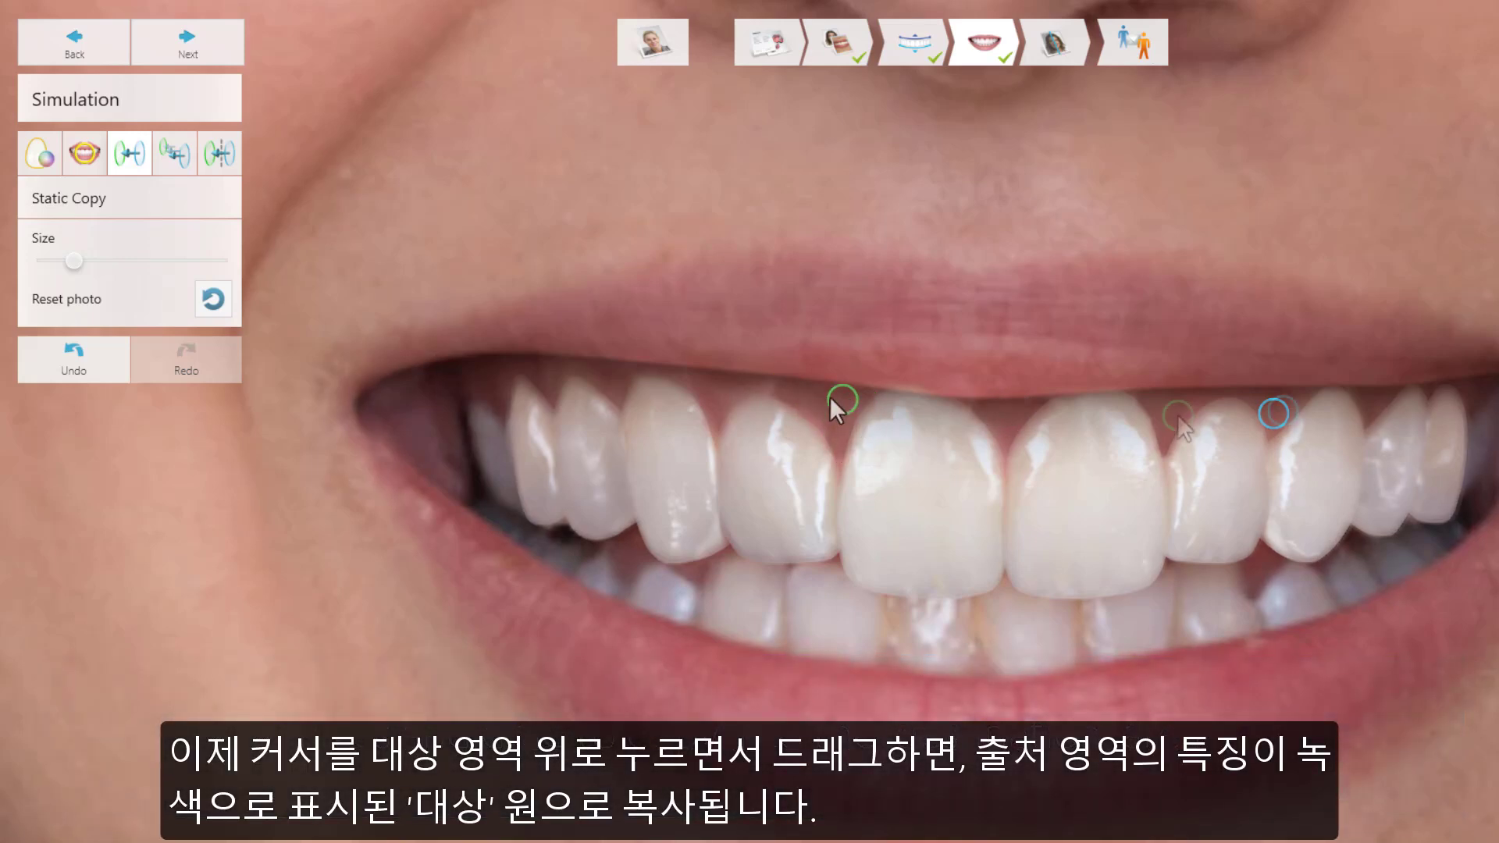
click(170, 154)
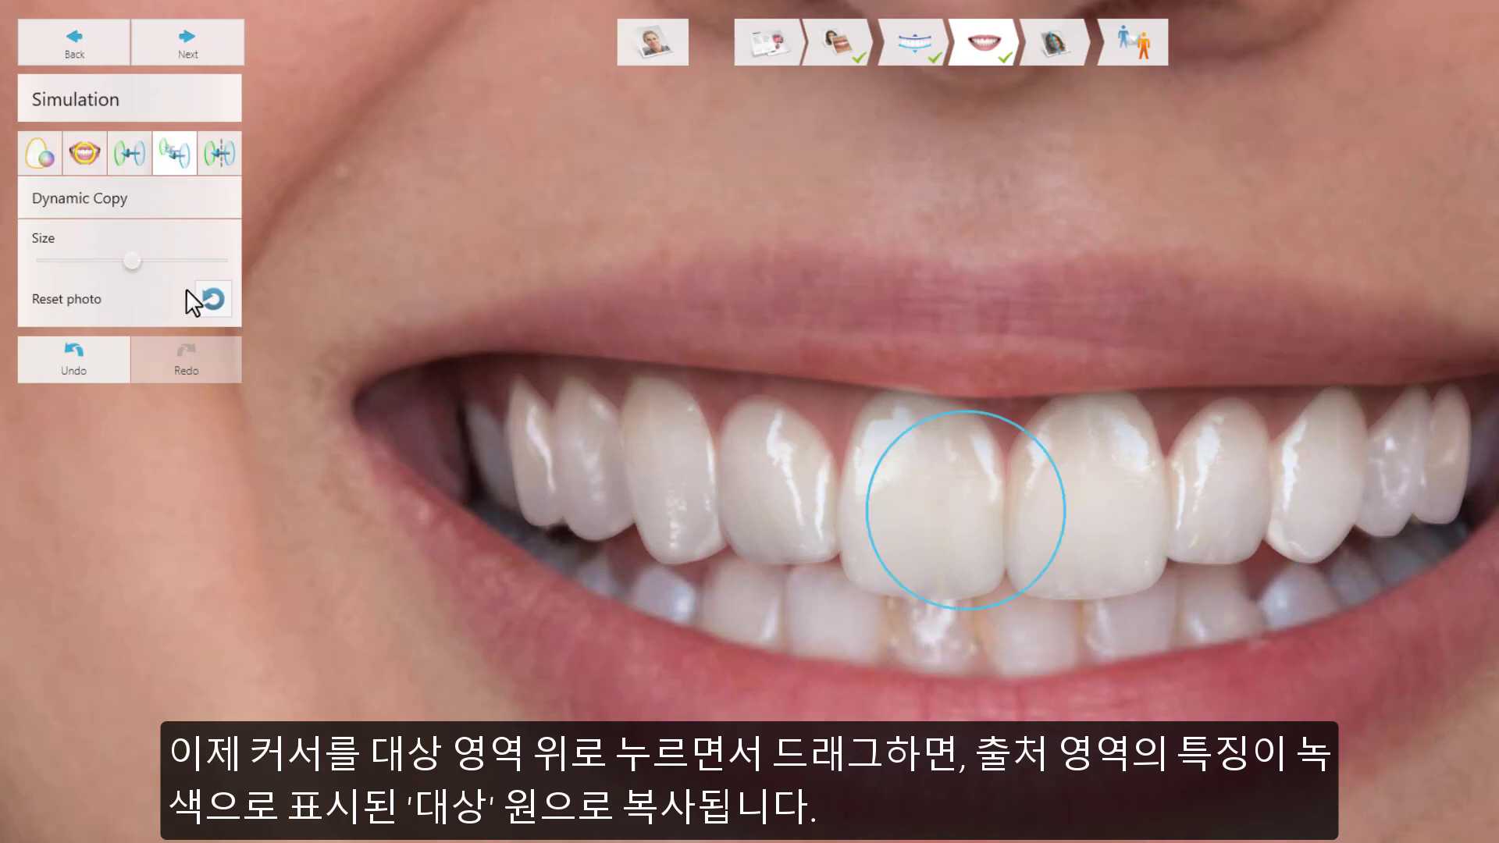
scroll(656, 439, down, 5)
scroll(646, 439, down, 3)
click(828, 407)
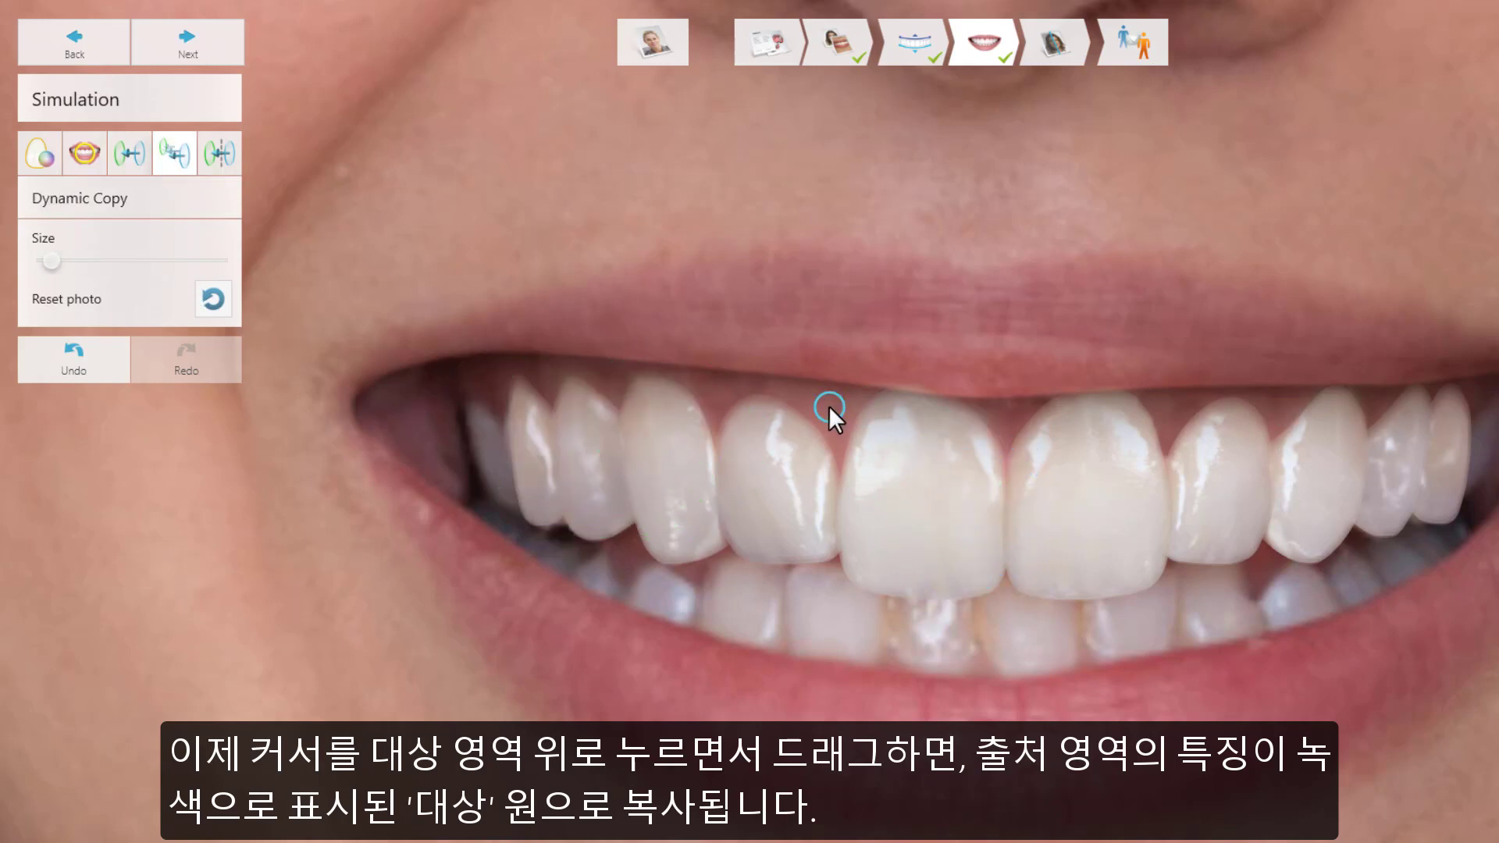
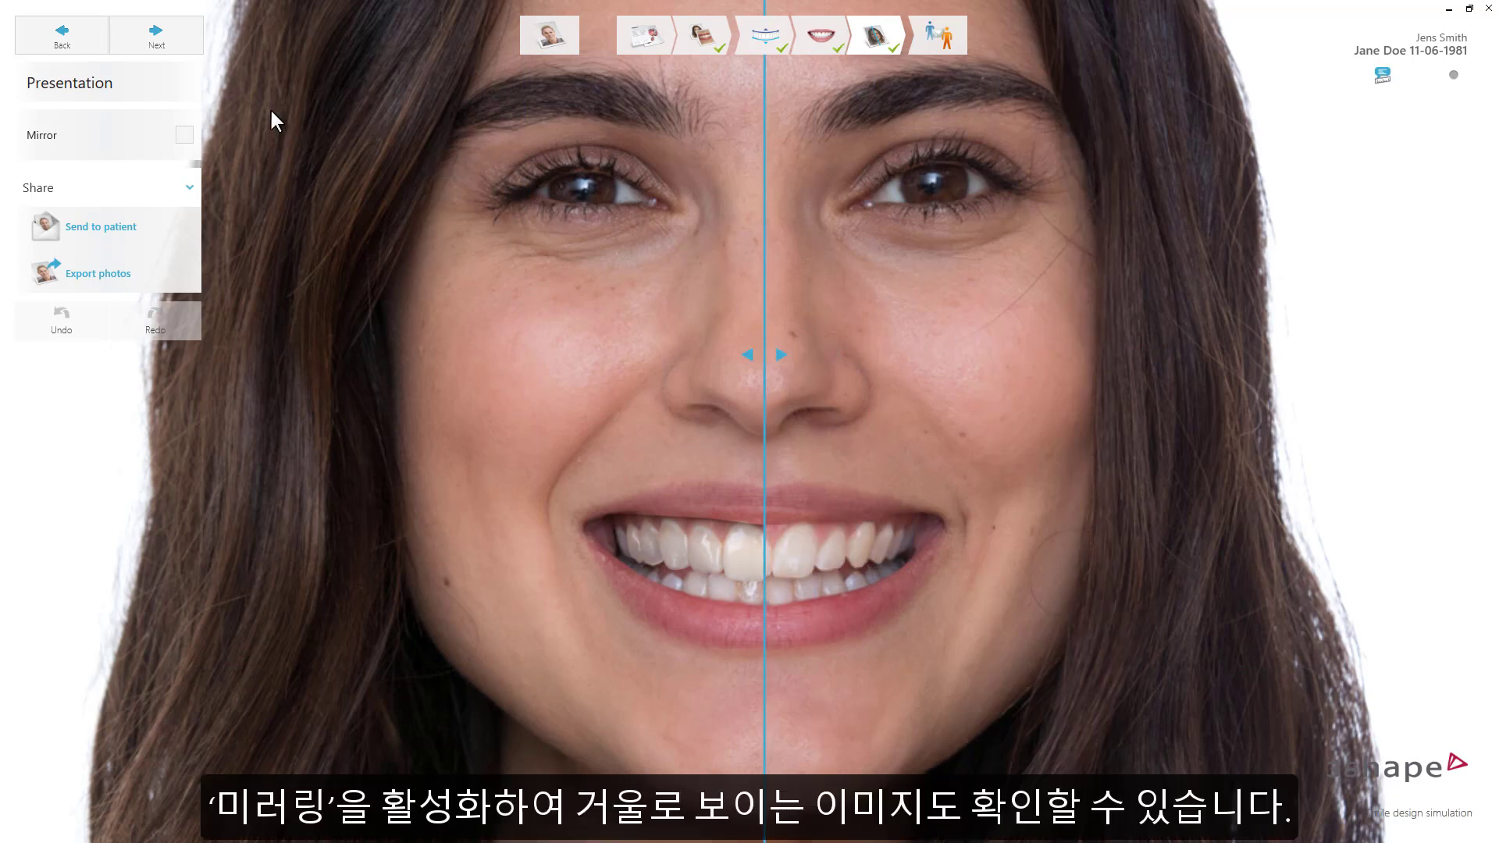
Compare the simulation mirrored and unmirrored, sweeping the before/after split across the face
click(184, 136)
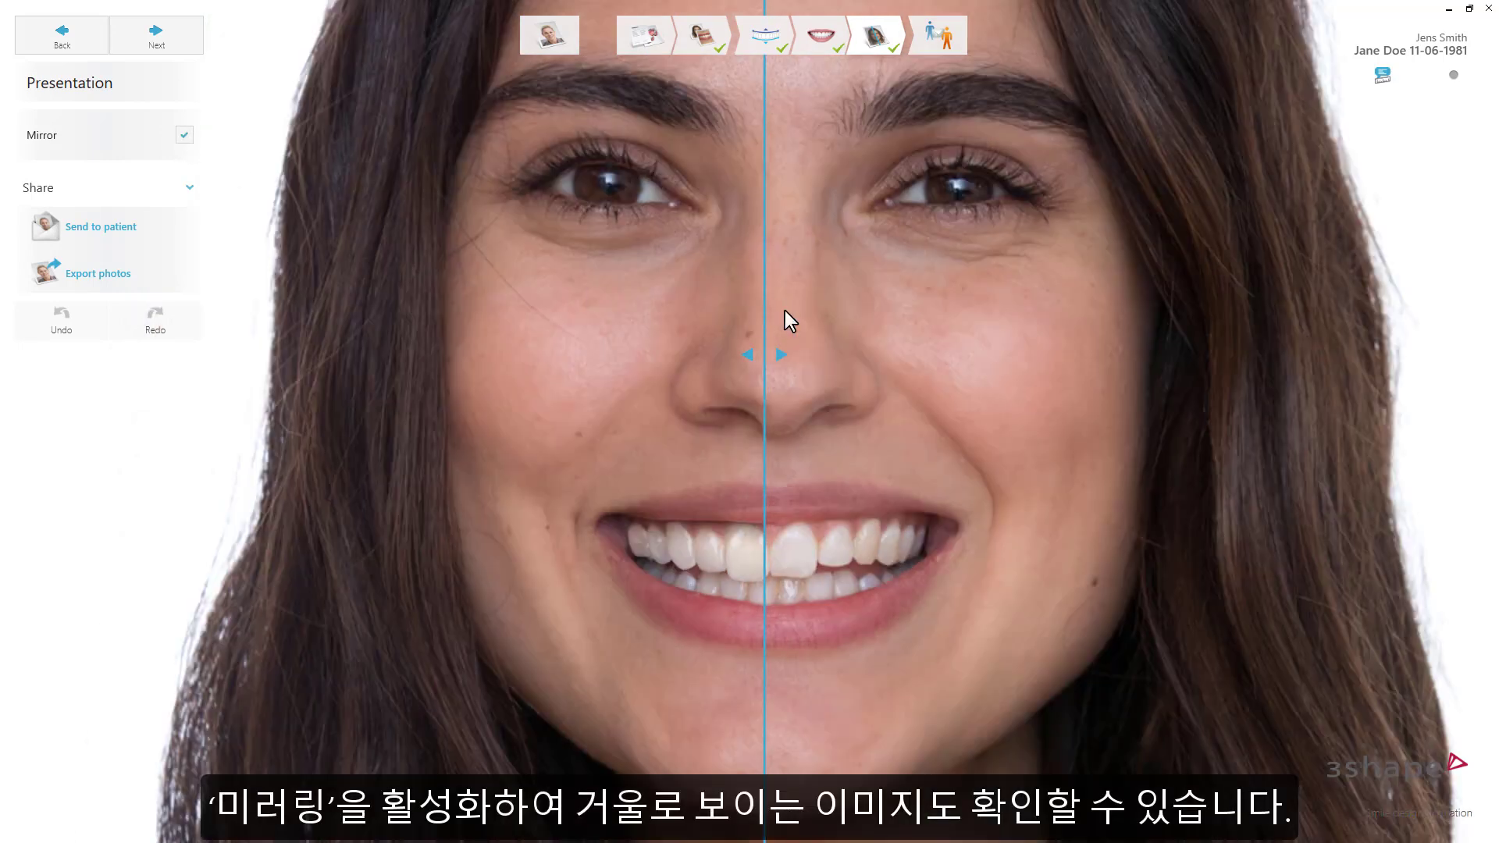
drag(762, 354, 772, 387)
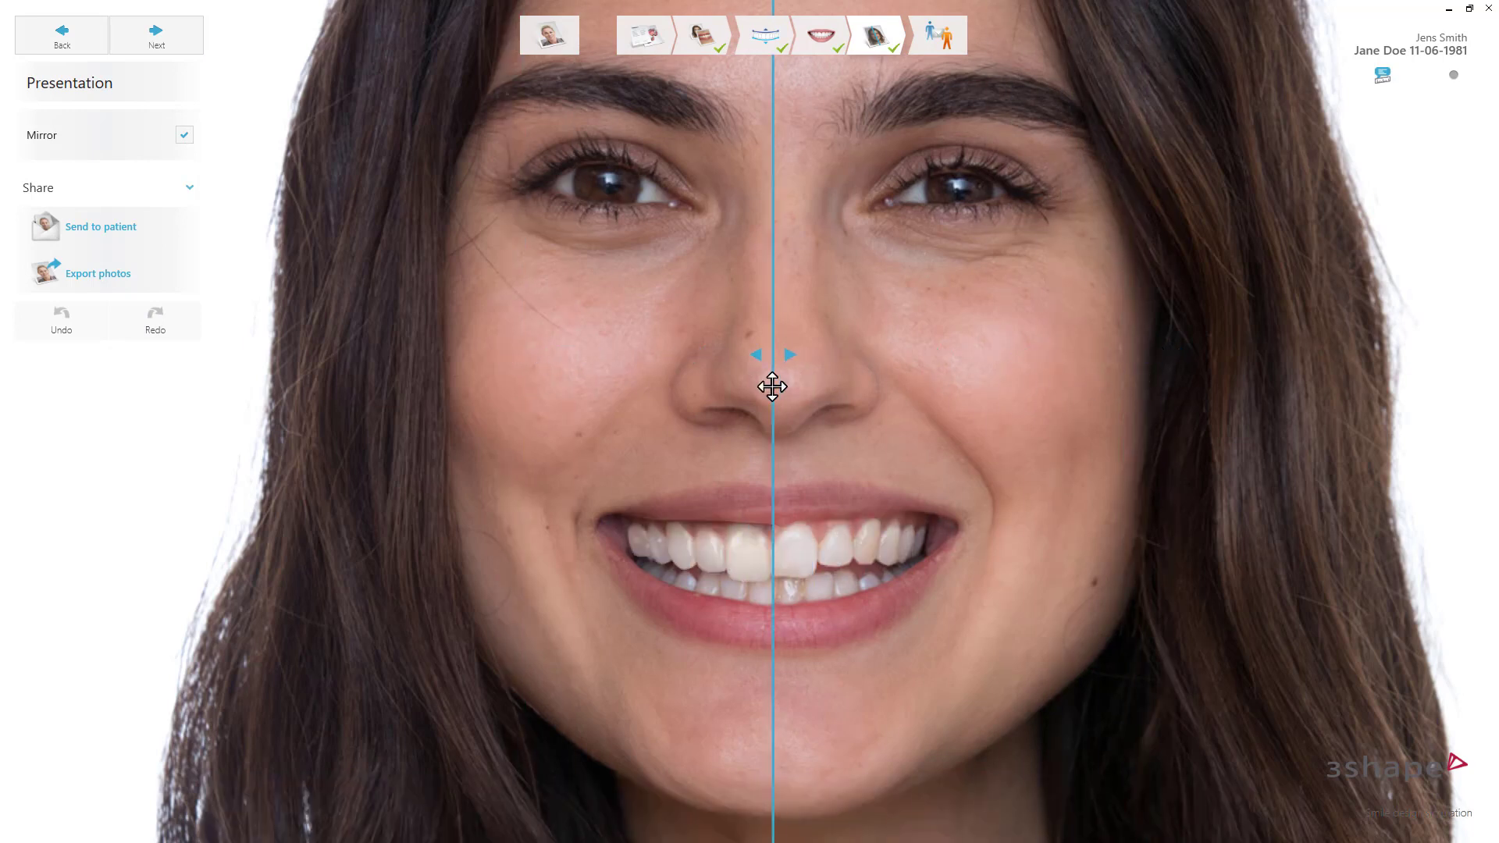
click(176, 137)
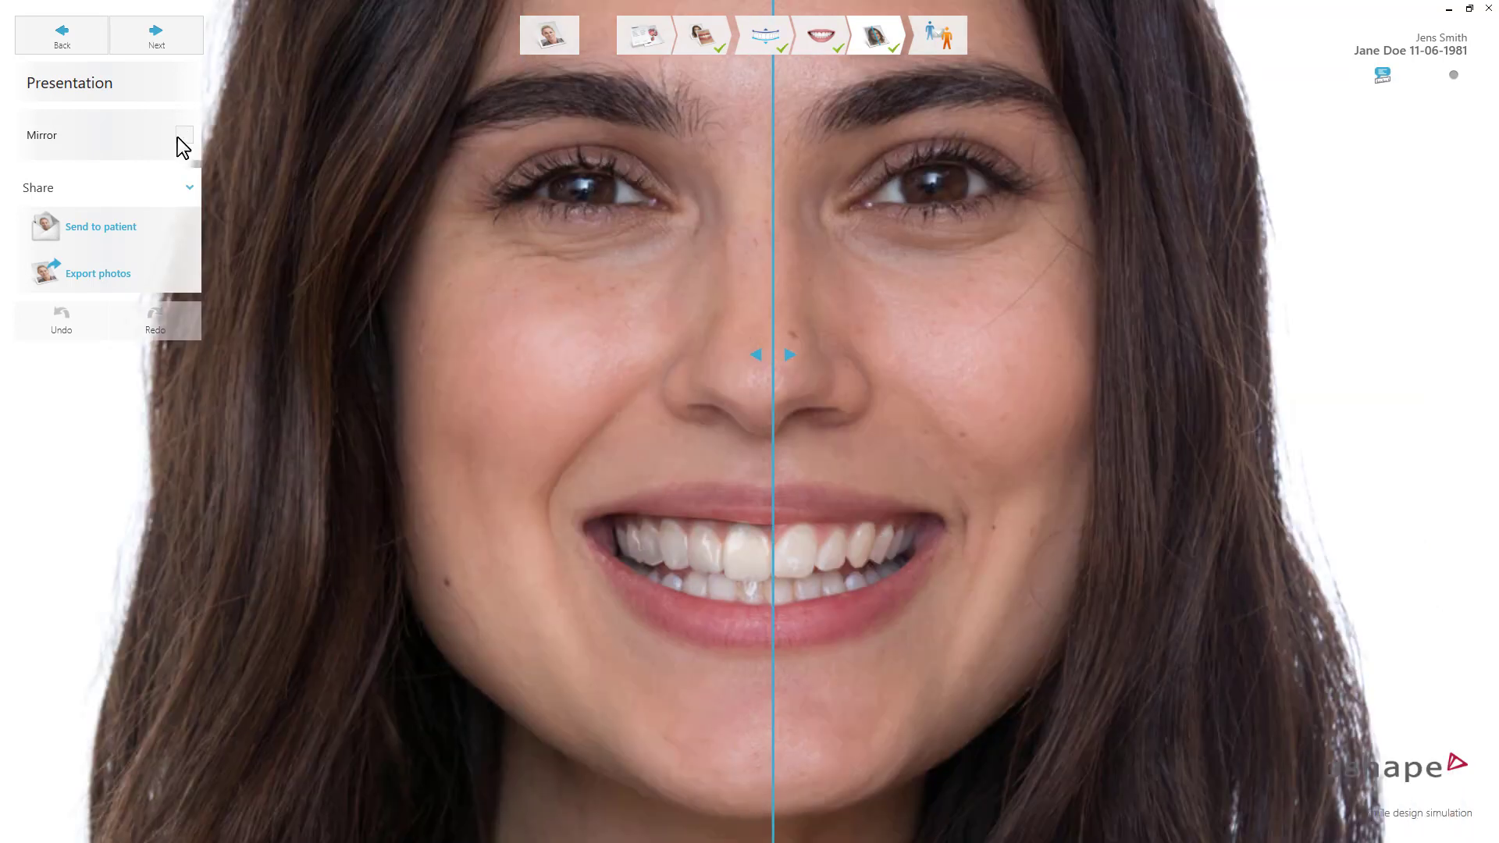
Show and hide the front-tooth annotation, then bring up the Send to patient form
click(1454, 76)
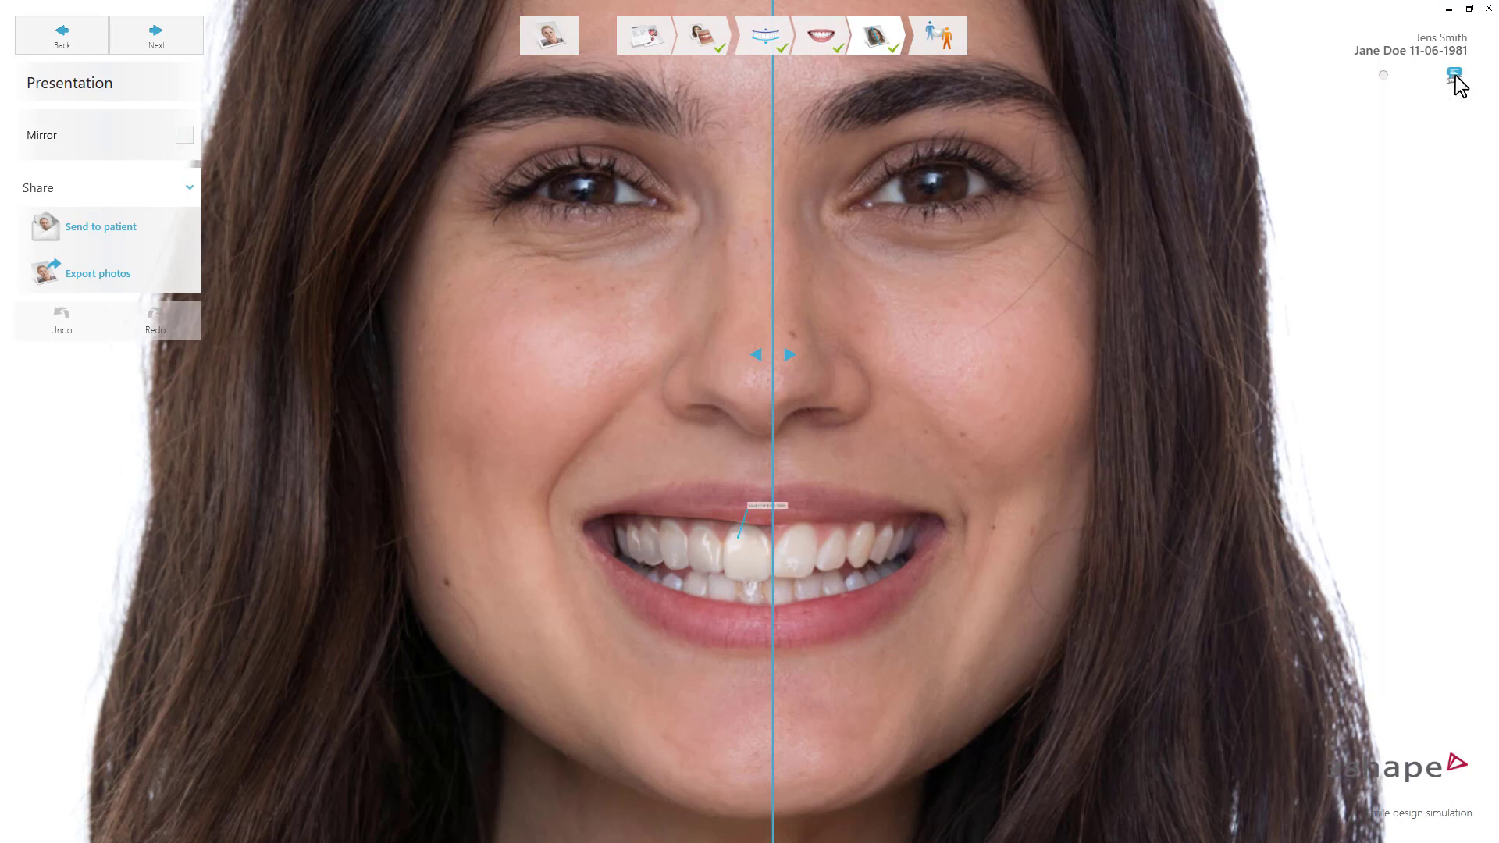
click(1453, 76)
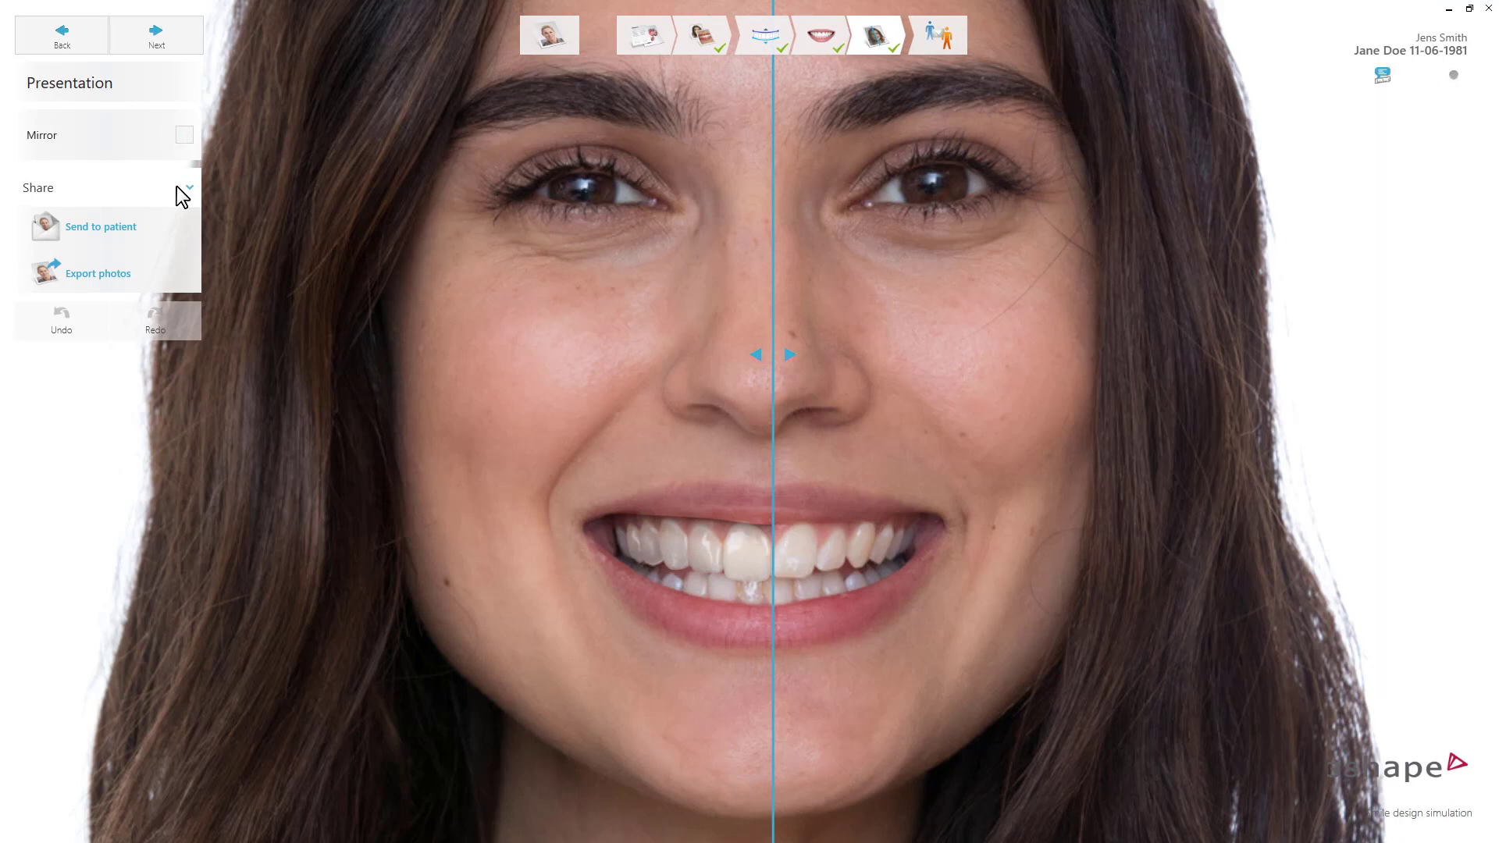
click(105, 233)
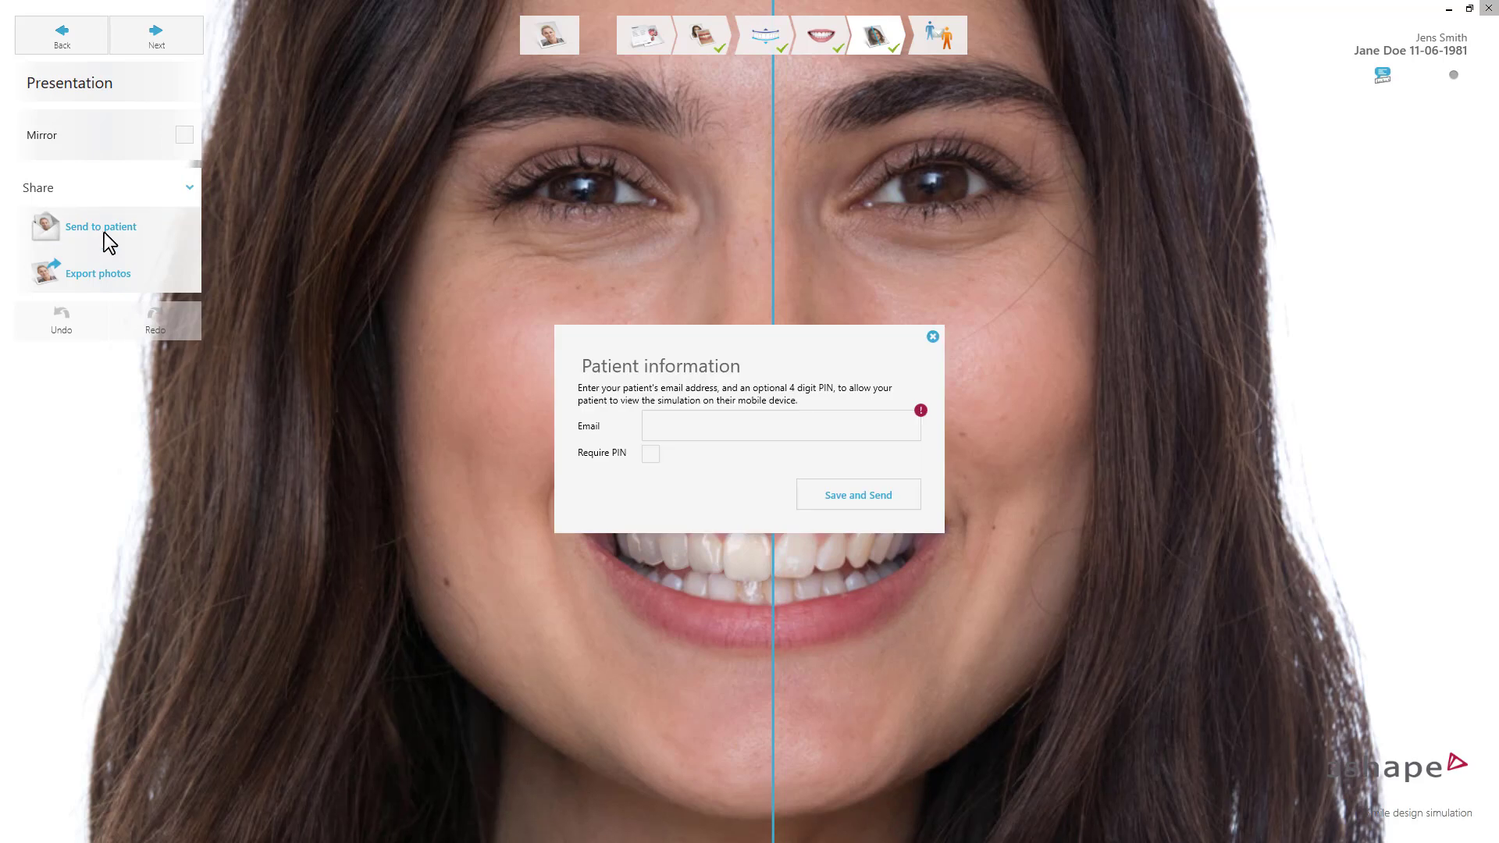
Enter the patient's e-mail address, enable Require PIN, and close the form without sending
click(673, 424)
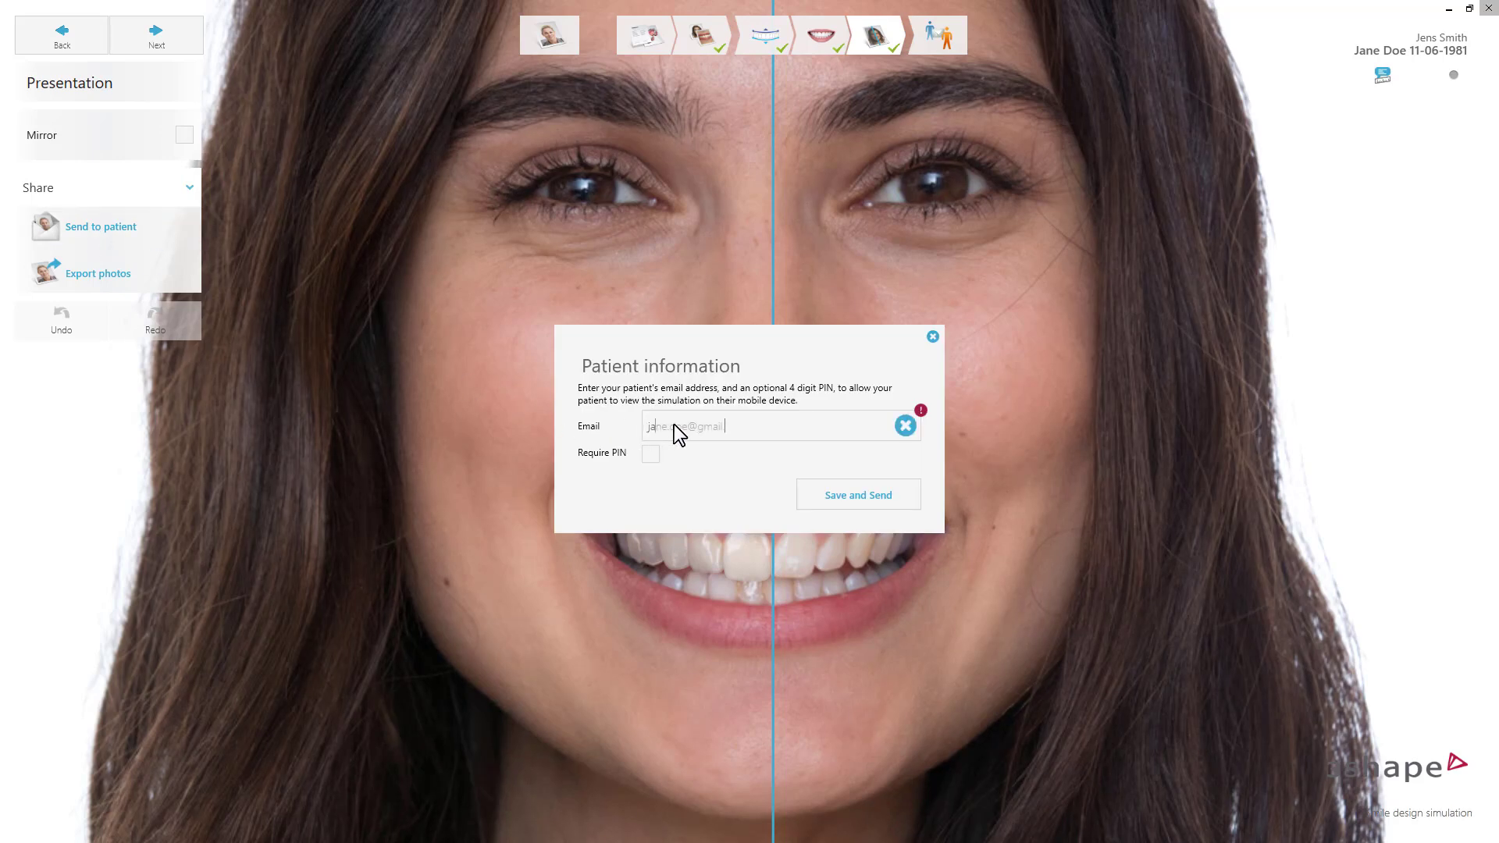
click(649, 455)
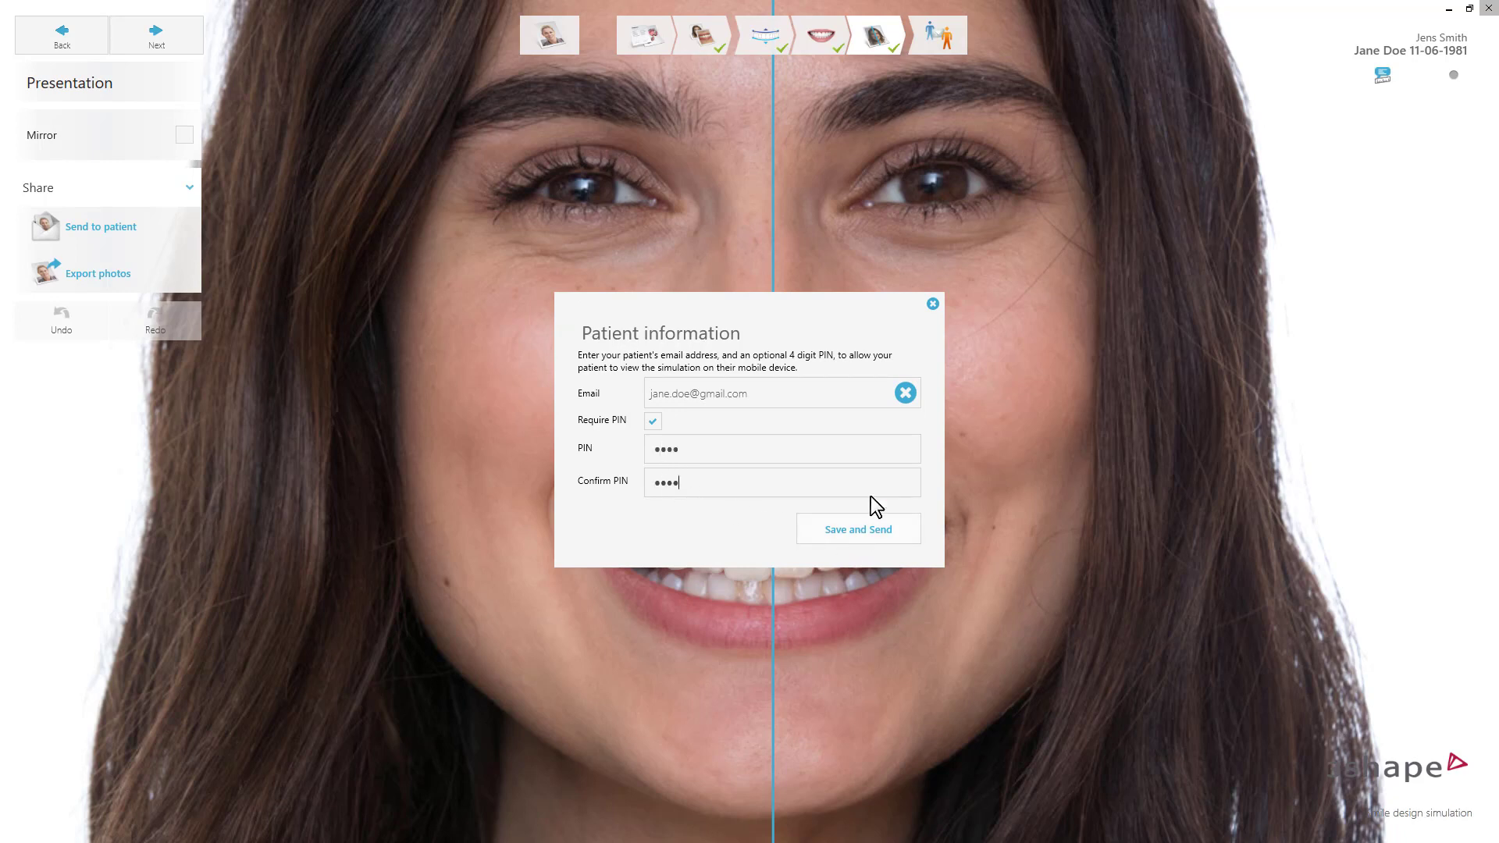
click(932, 304)
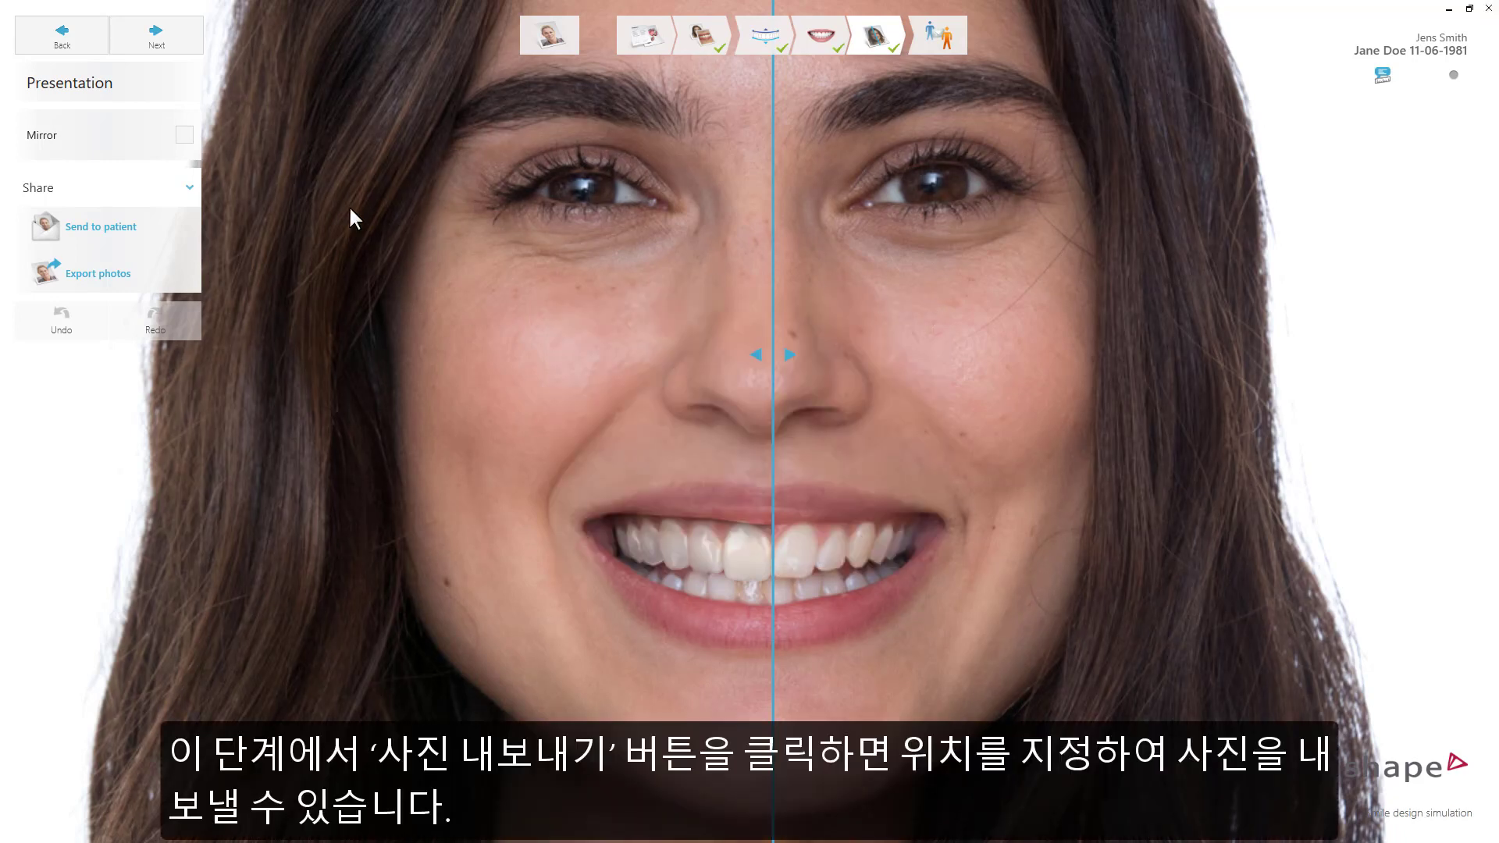
Export the simulation photos as a PNG named '1' and advance to the Send step
click(152, 273)
text(1)
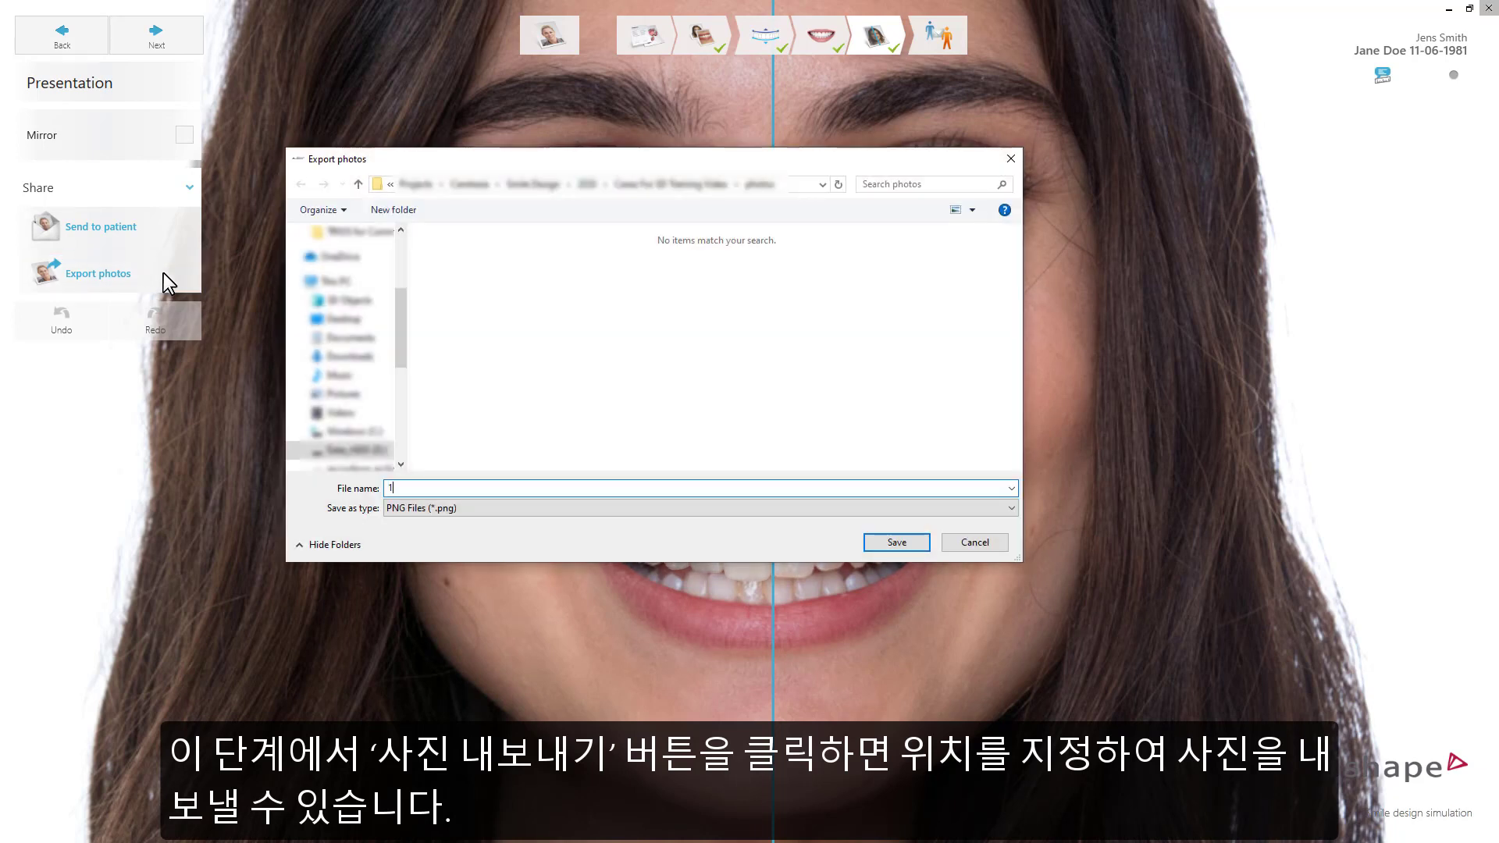
click(896, 544)
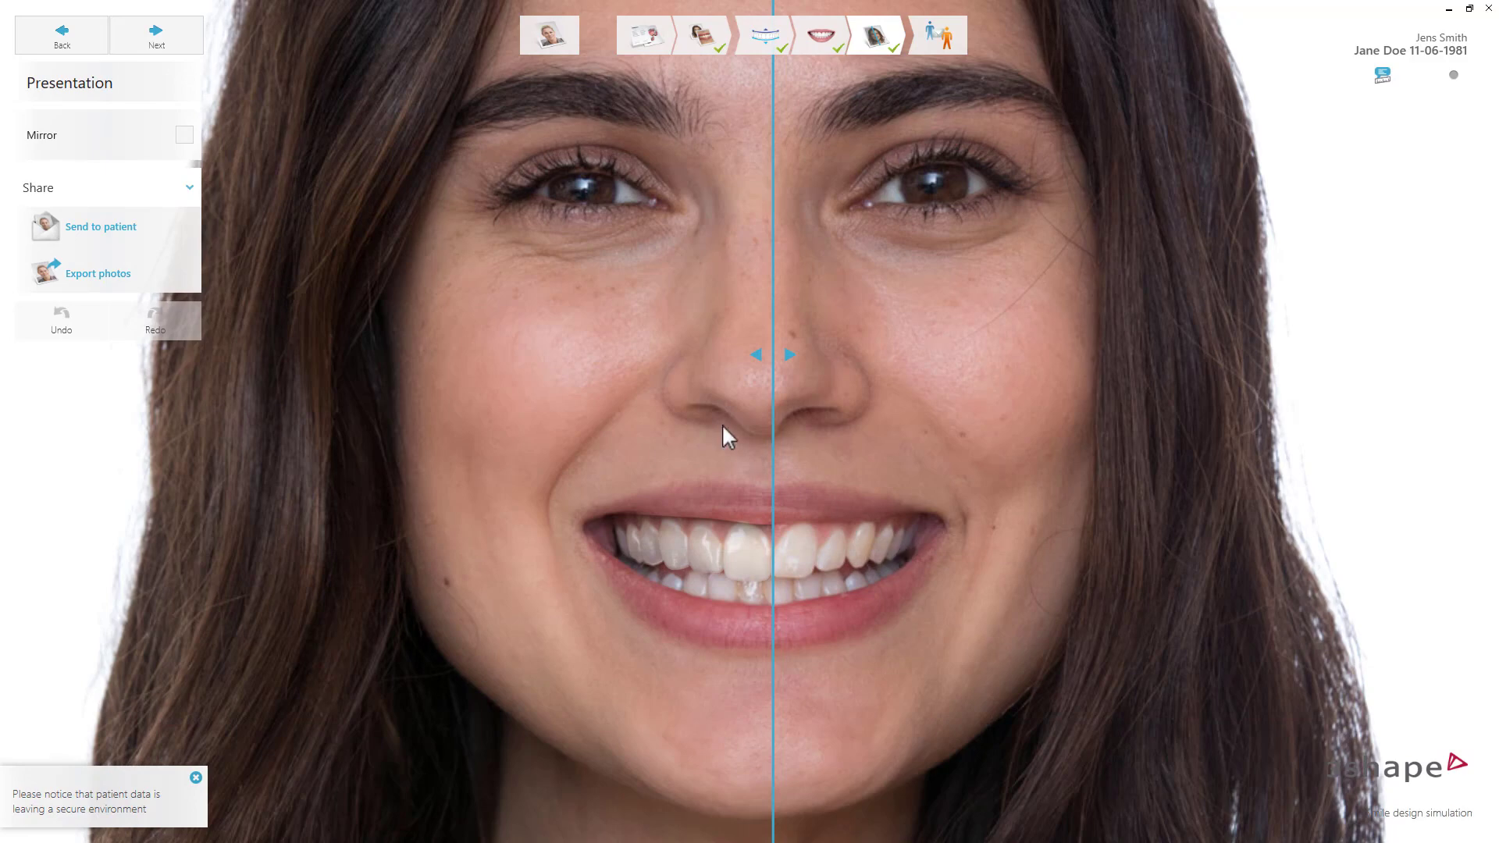
click(157, 37)
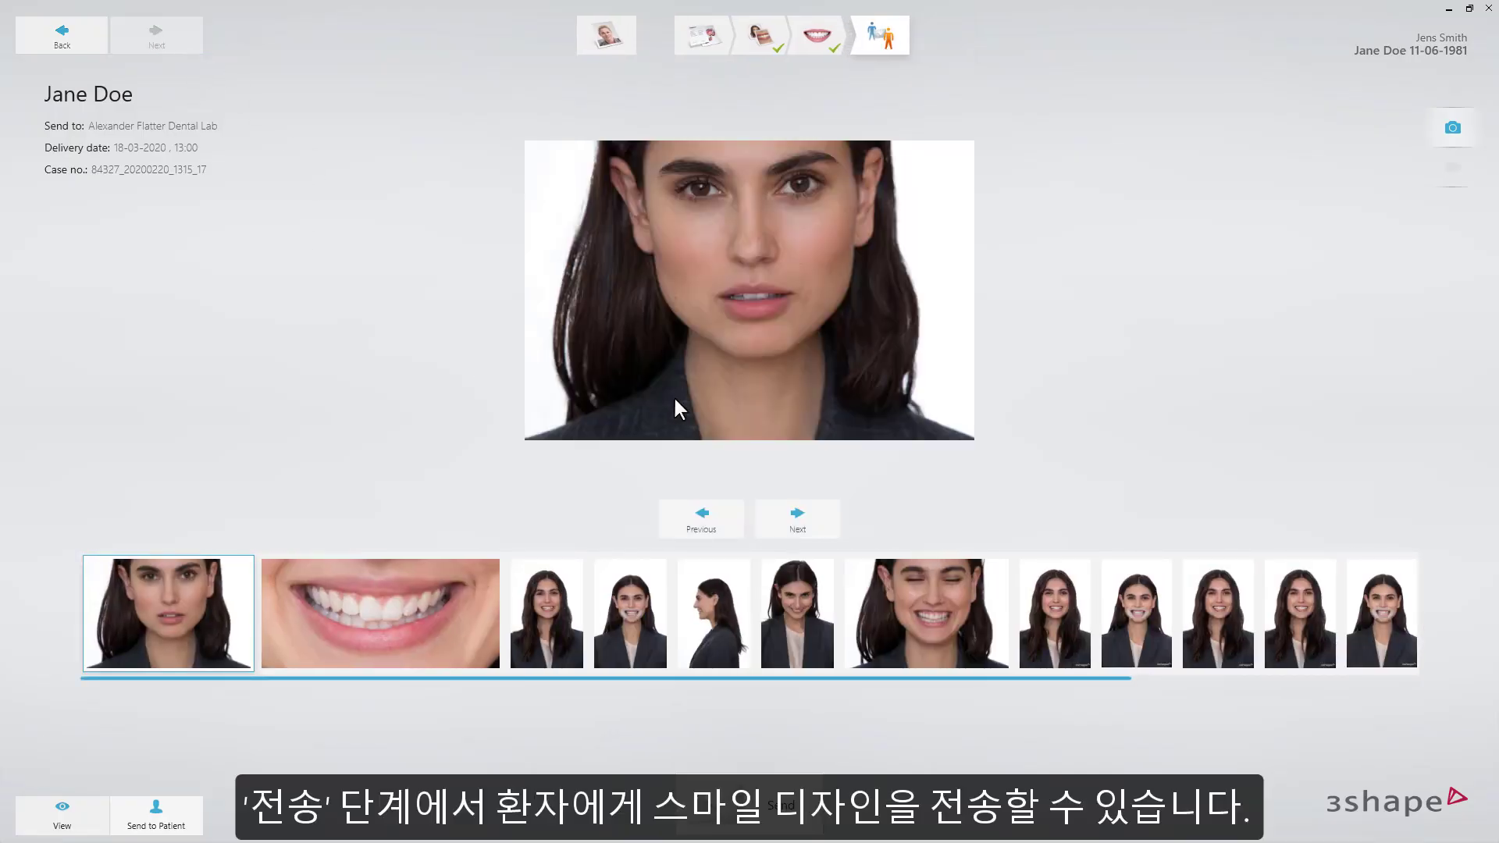
Browse the case photos past the smile close-up and retractor portrait to the side profile
click(807, 523)
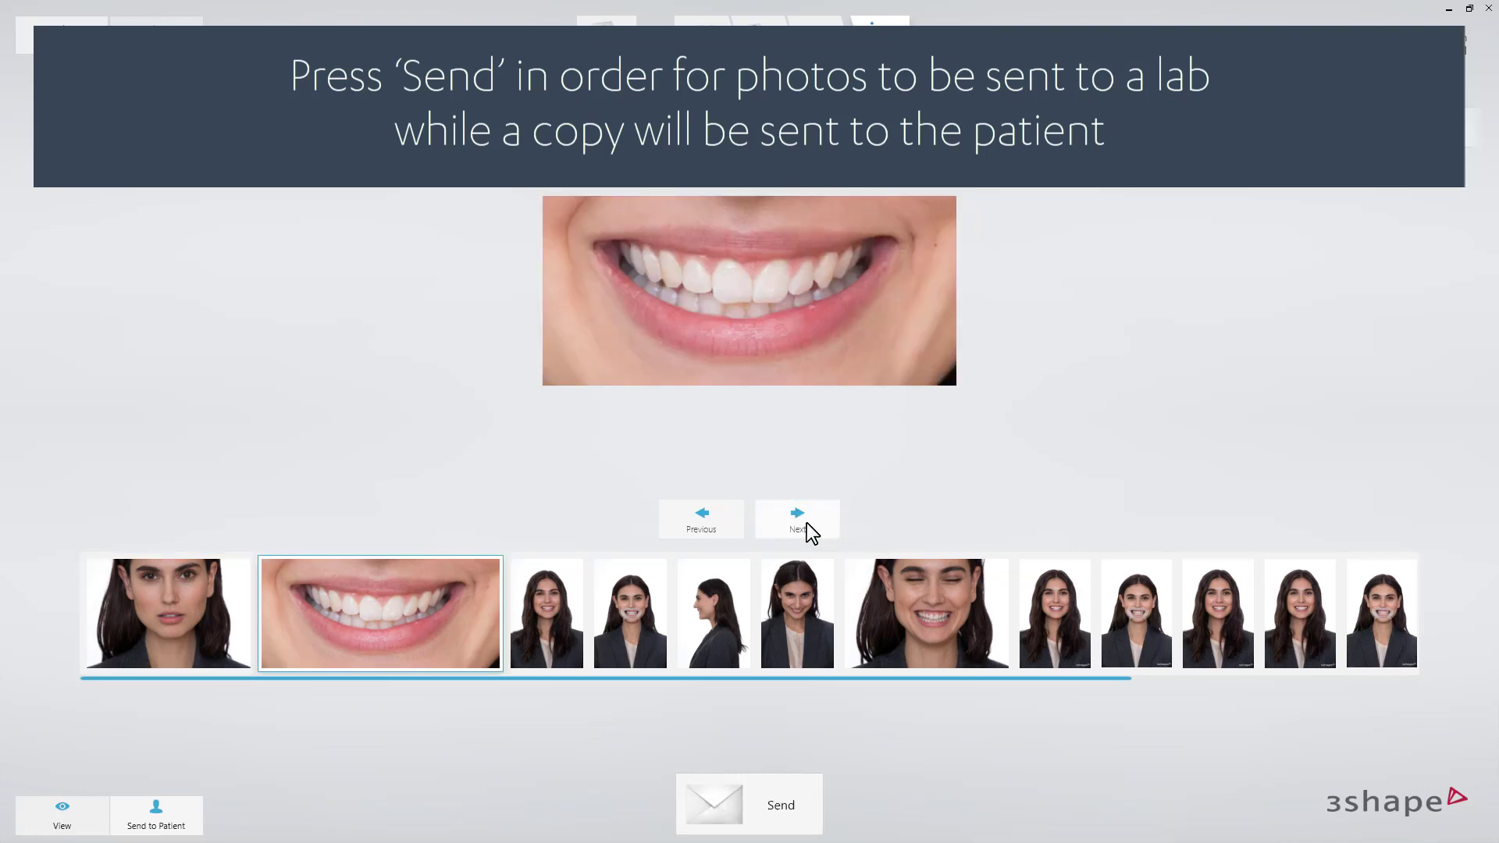
click(807, 523)
click(807, 523)
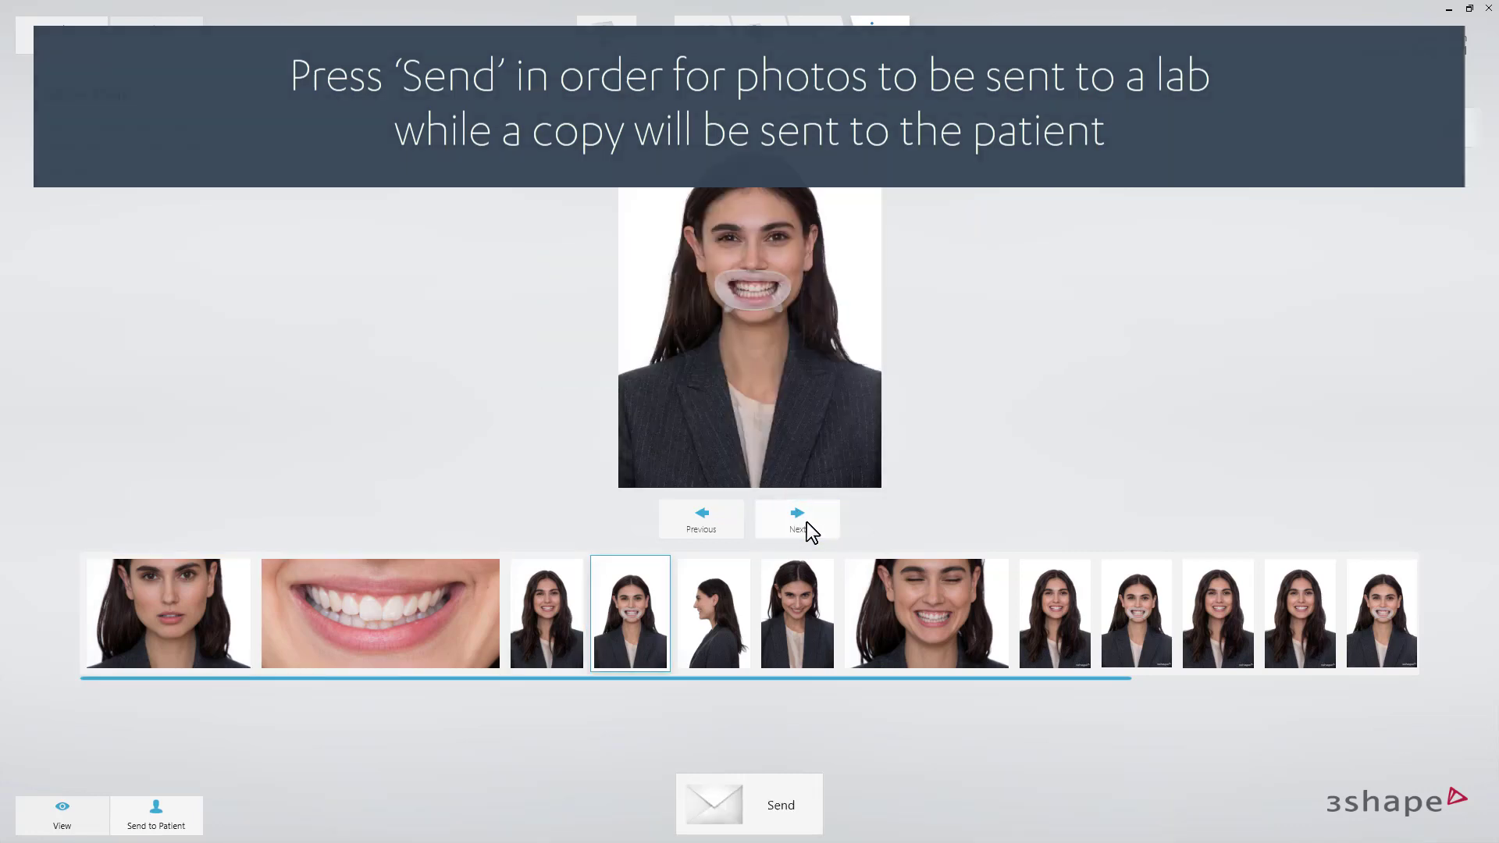
click(807, 522)
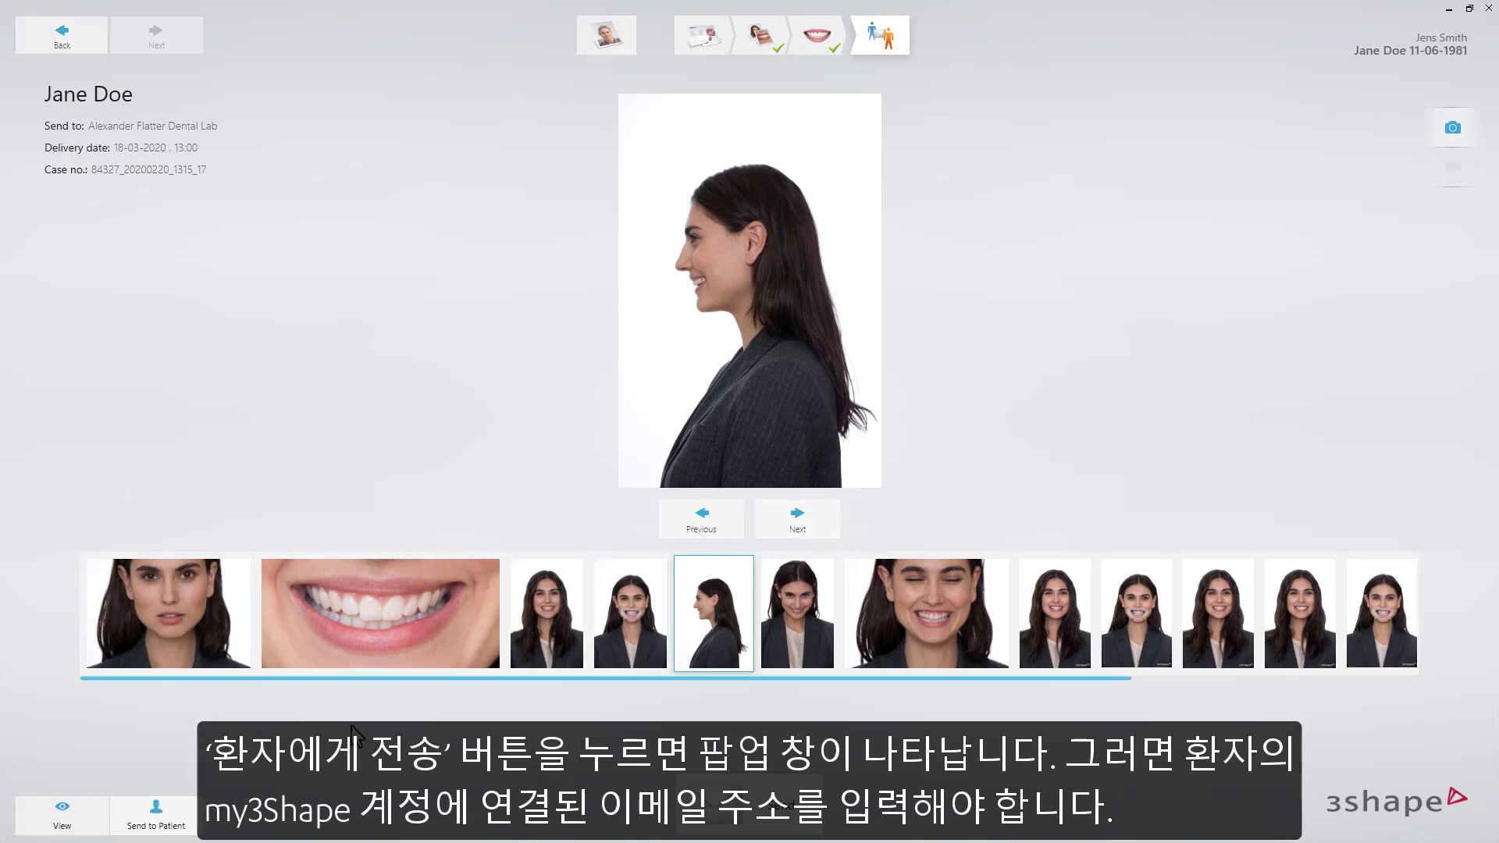
Paste the patient's e-mail into the sharing form, require and enter a PIN, and save
click(176, 824)
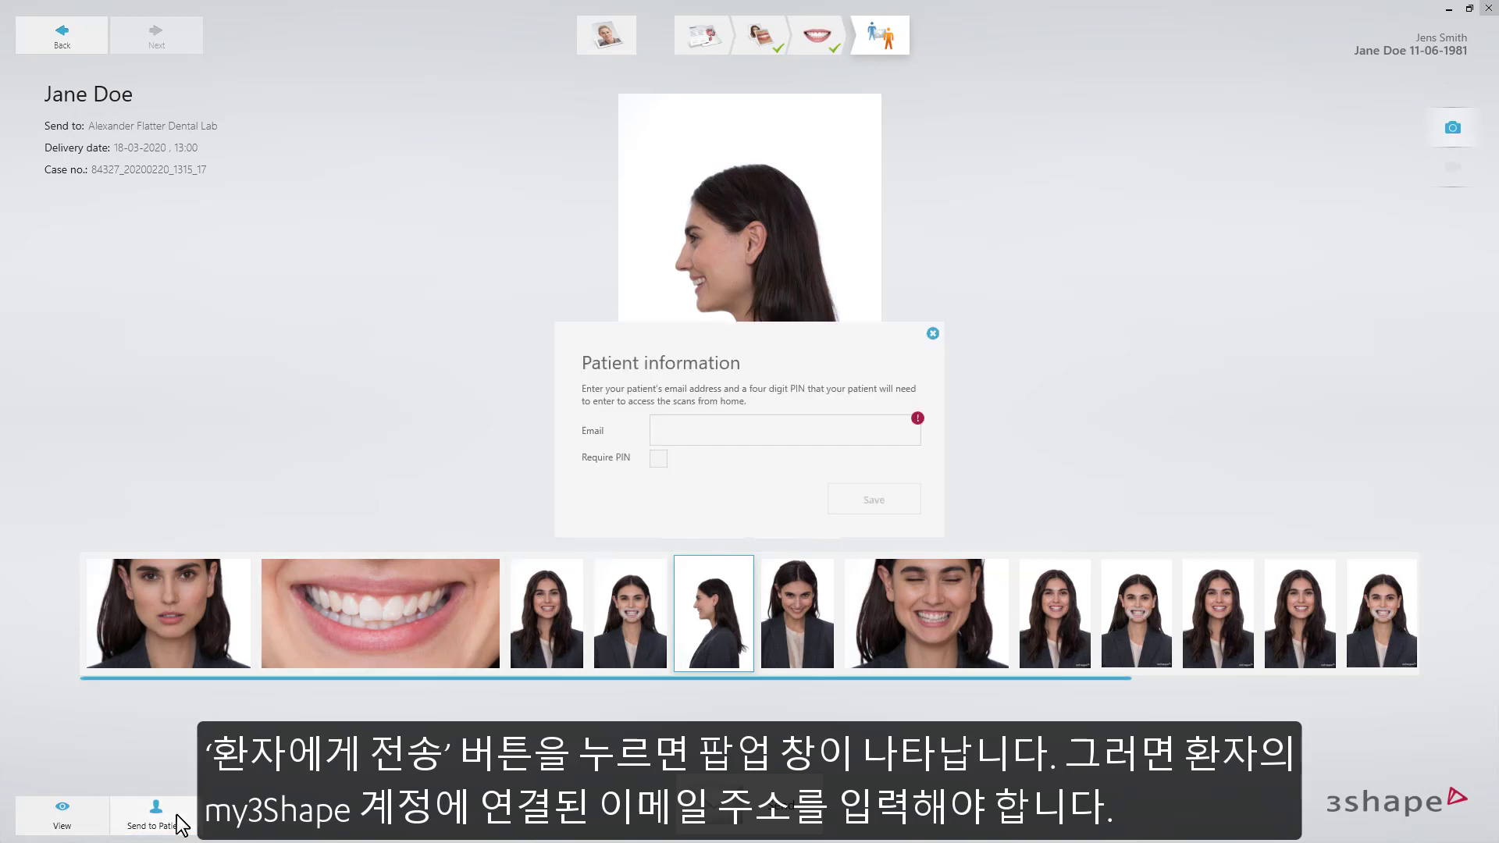
click(685, 429)
key(ctrl+v)
click(659, 458)
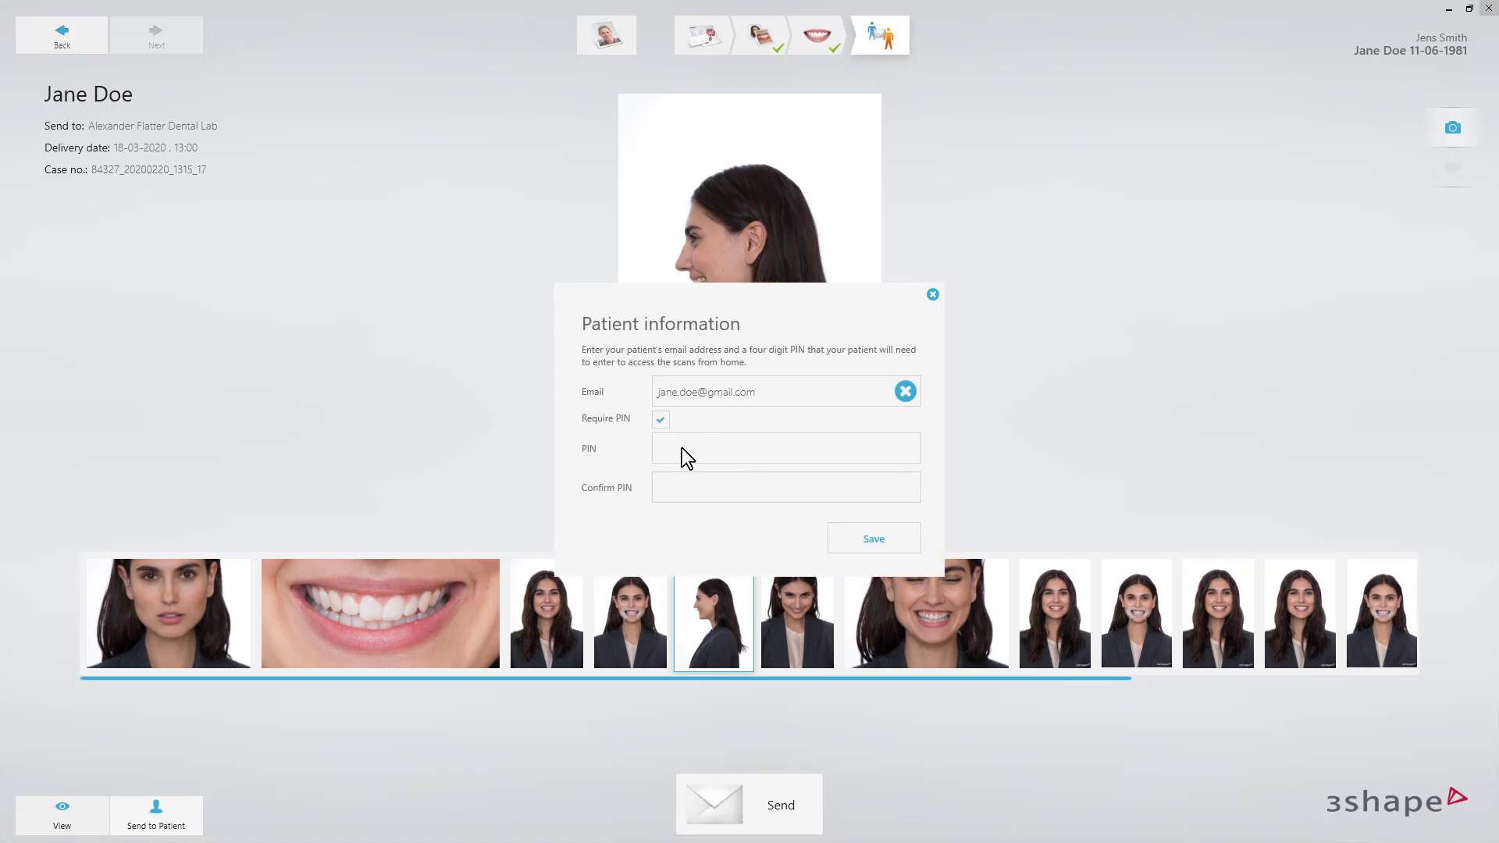
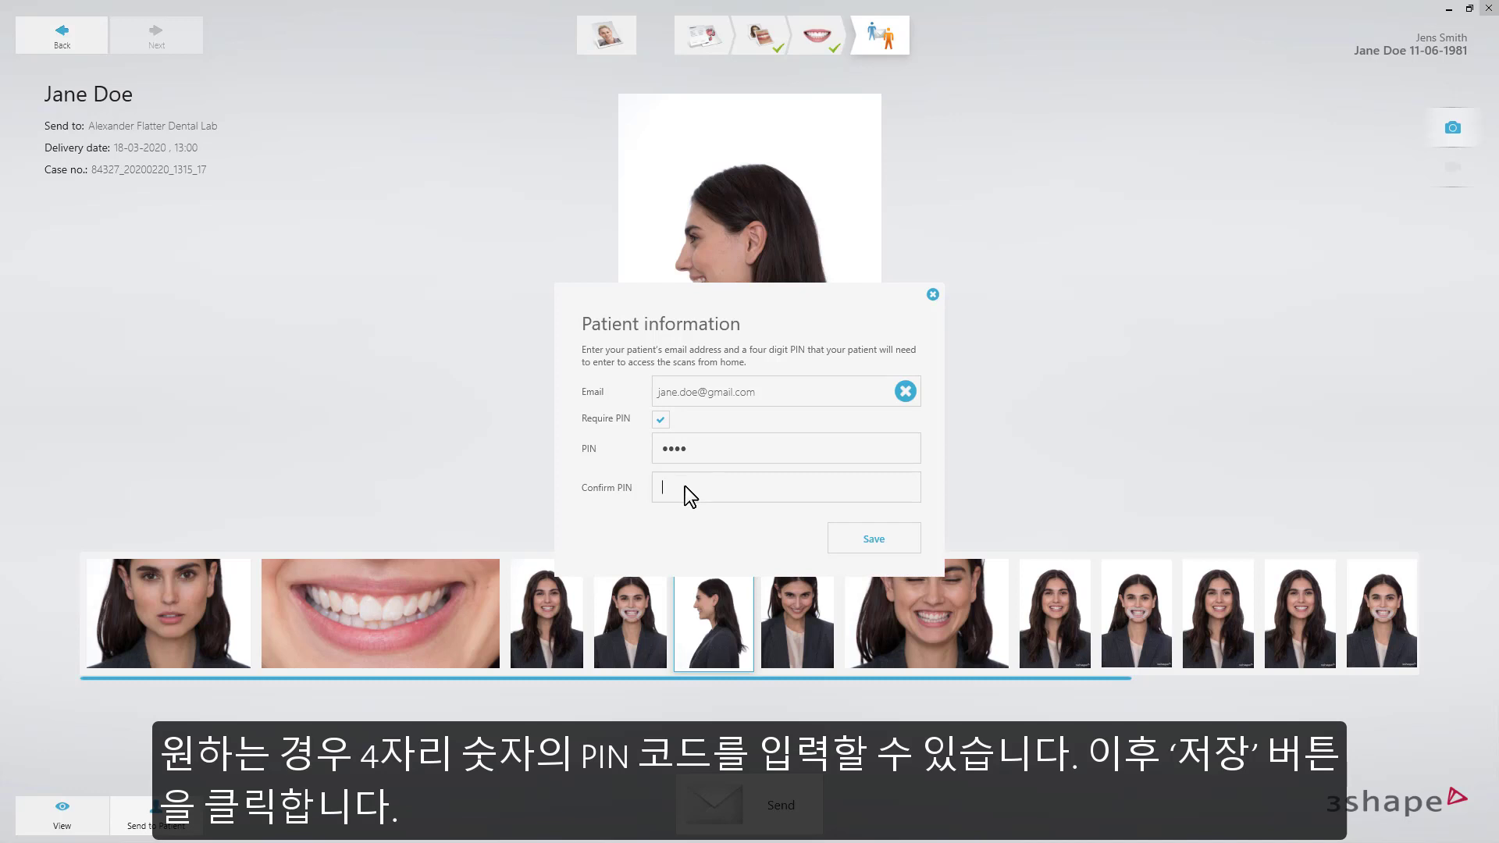
click(848, 537)
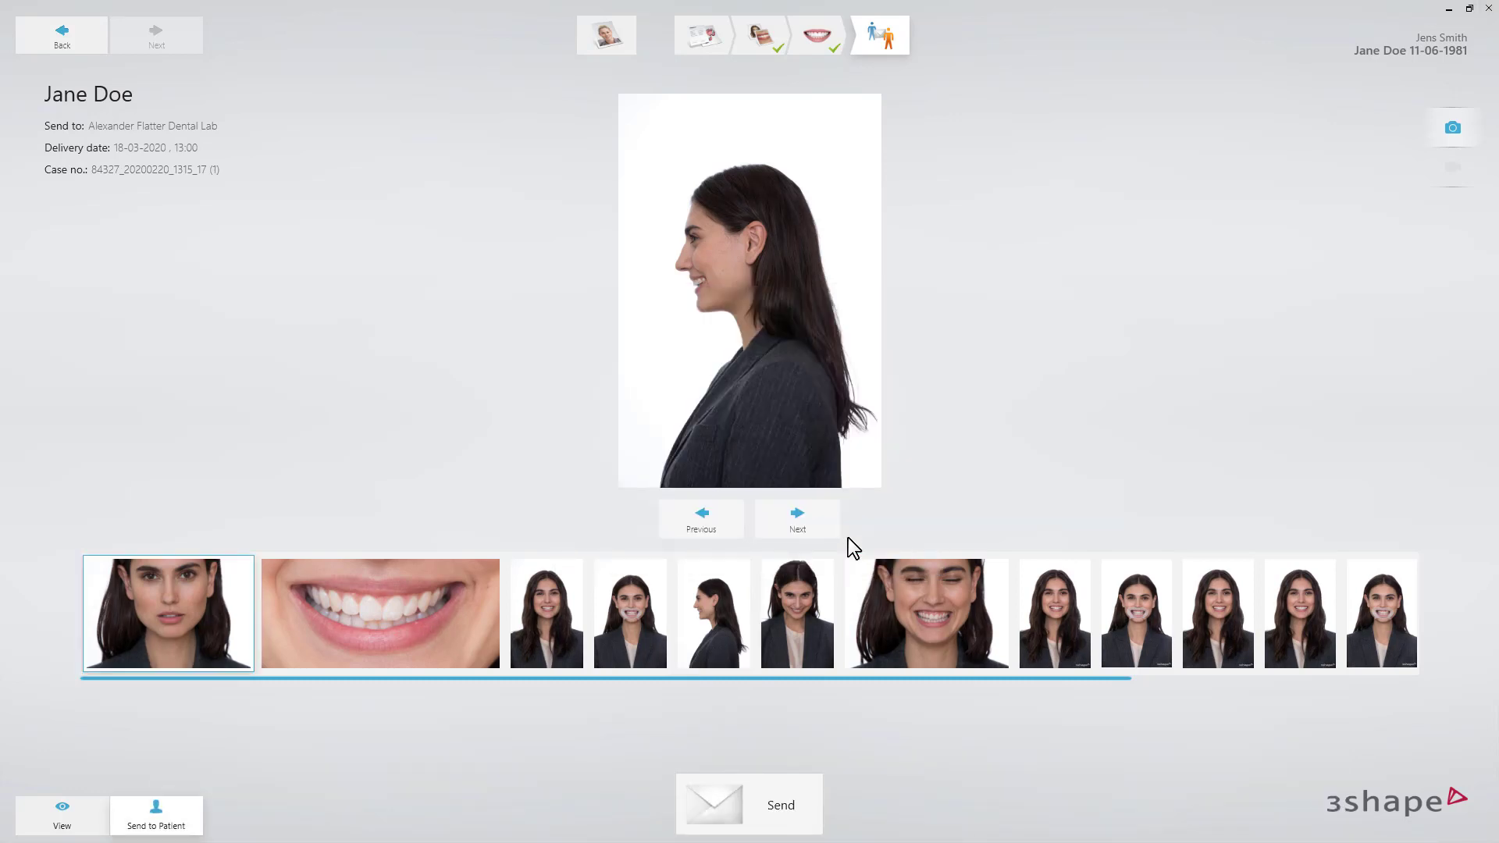